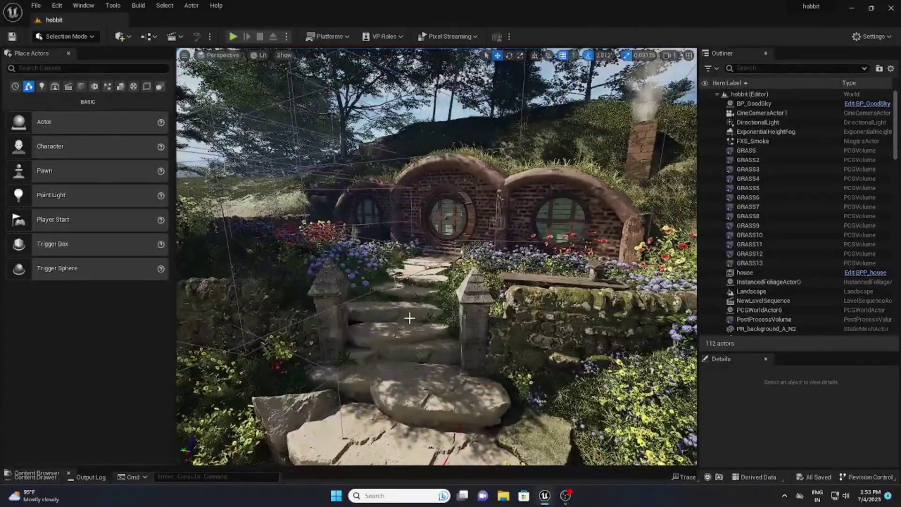
# Step: Create a new level from the Empty Level template
pyautogui.click(35, 5)
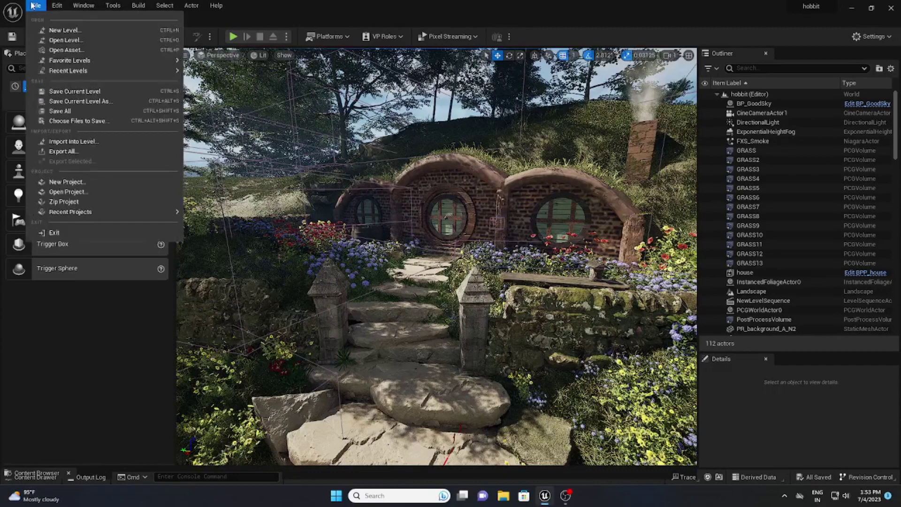
pyautogui.click(52, 29)
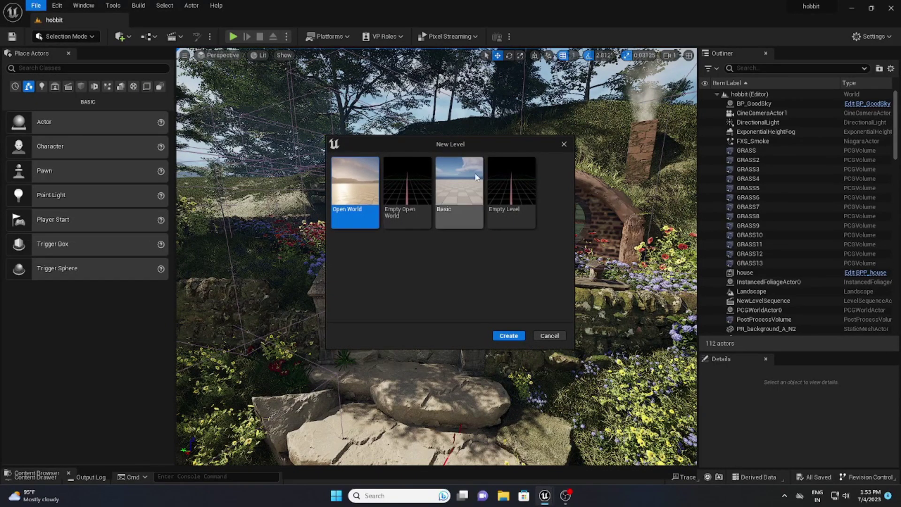
pyautogui.click(499, 188)
pyautogui.click(506, 334)
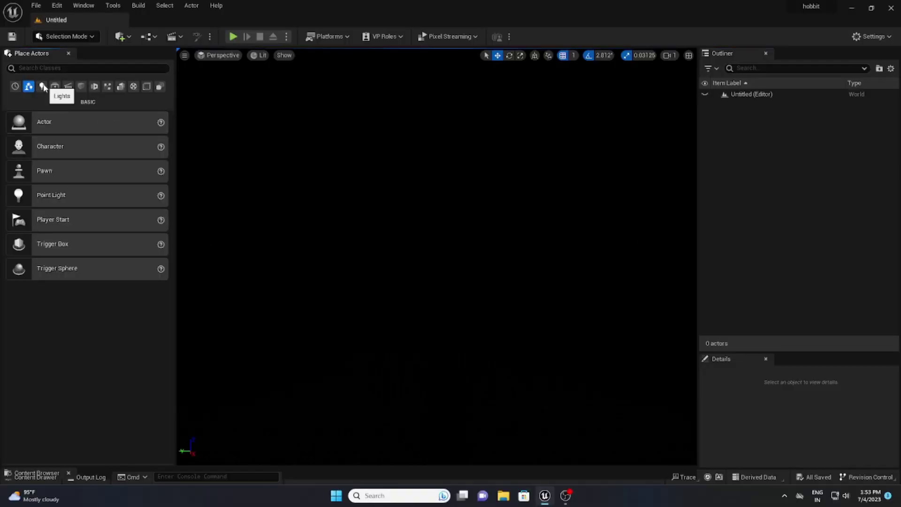
# Step: Add a directional light and a sky light to the empty level
pyautogui.click(42, 86)
pyautogui.moveTo(45, 122); pyautogui.dragTo(420, 207)
pyautogui.moveTo(63, 220); pyautogui.dragTo(382, 219)
# Step: Add a sky atmosphere, a volumetric cloud and an exponential height fog to the level
pyautogui.click(107, 87)
pyautogui.moveTo(71, 146); pyautogui.dragTo(323, 202)
pyautogui.moveTo(84, 168); pyautogui.dragTo(348, 202)
pyautogui.moveTo(152, 198); pyautogui.dragTo(428, 203)
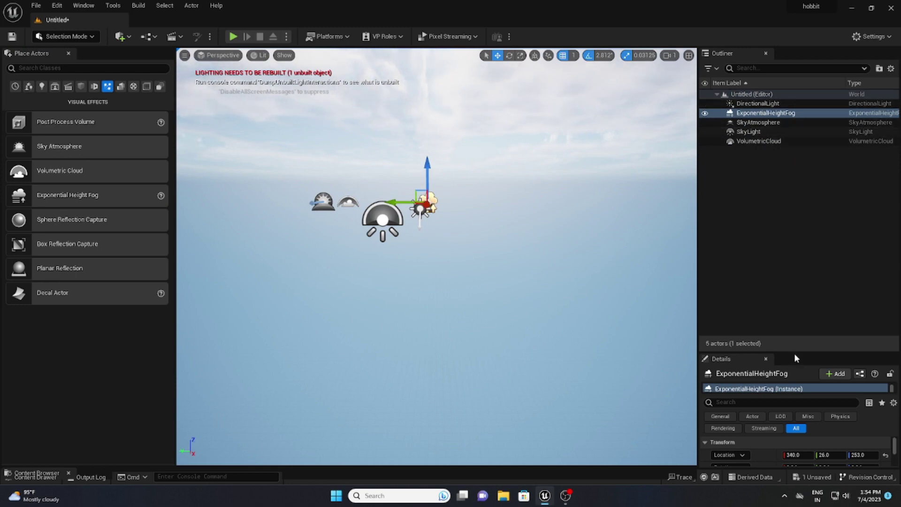
# Step: Make the sky light and the directional light Movable, and enable real-time capture on the sky light
pyautogui.moveTo(793, 352); pyautogui.dragTo(790, 235)
pyautogui.click(750, 131)
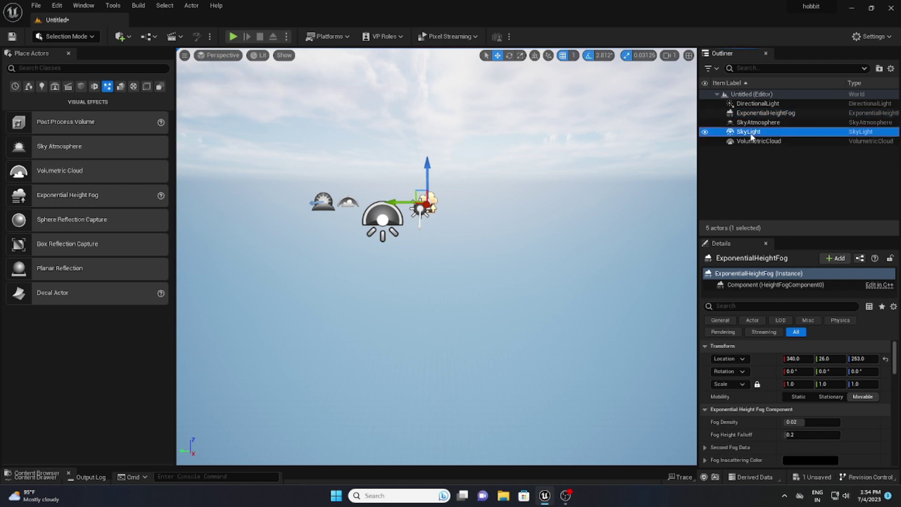
pyautogui.click(862, 396)
pyautogui.click(786, 421)
pyautogui.click(750, 105)
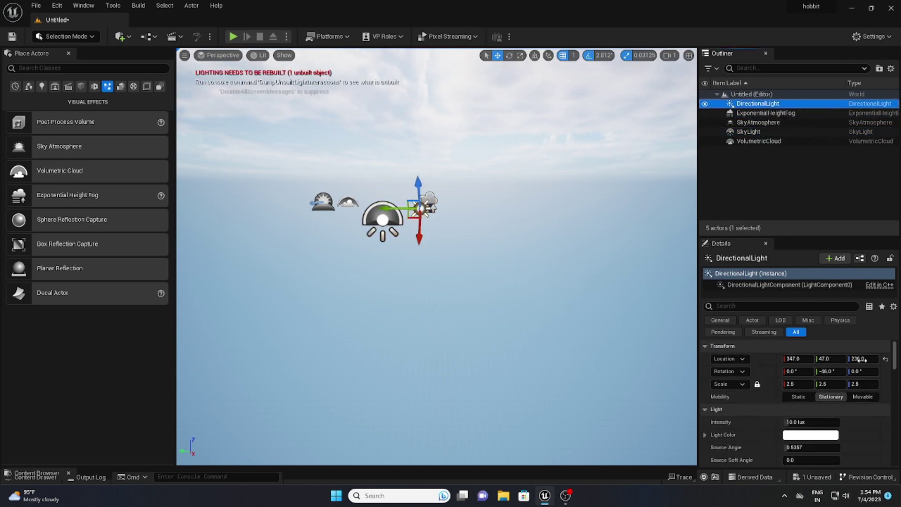
pyautogui.click(863, 396)
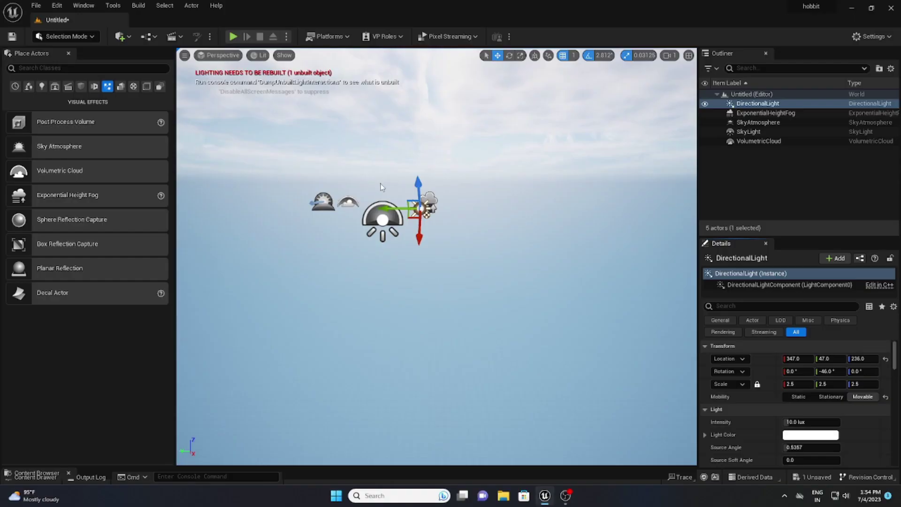
# Step: Create a new landscape with a section size of 127×127 quads in Landscape mode
pyautogui.click(68, 40)
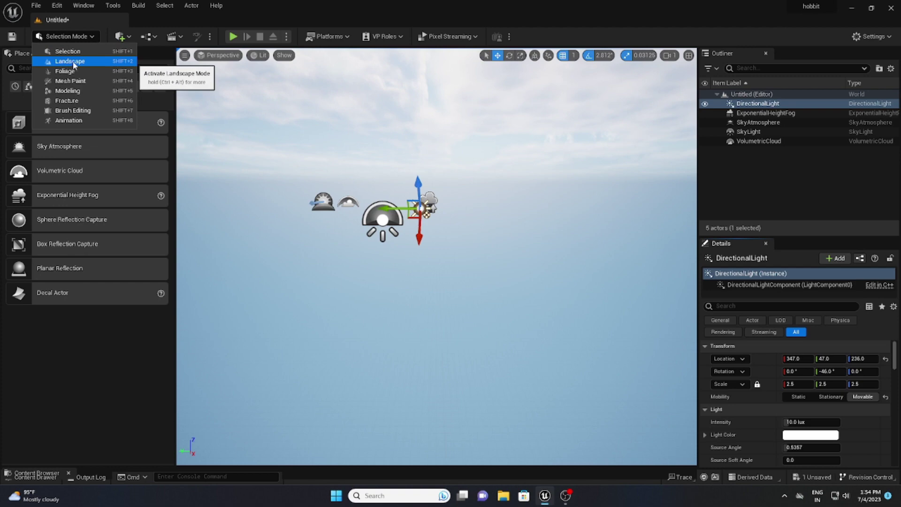
pyautogui.click(74, 62)
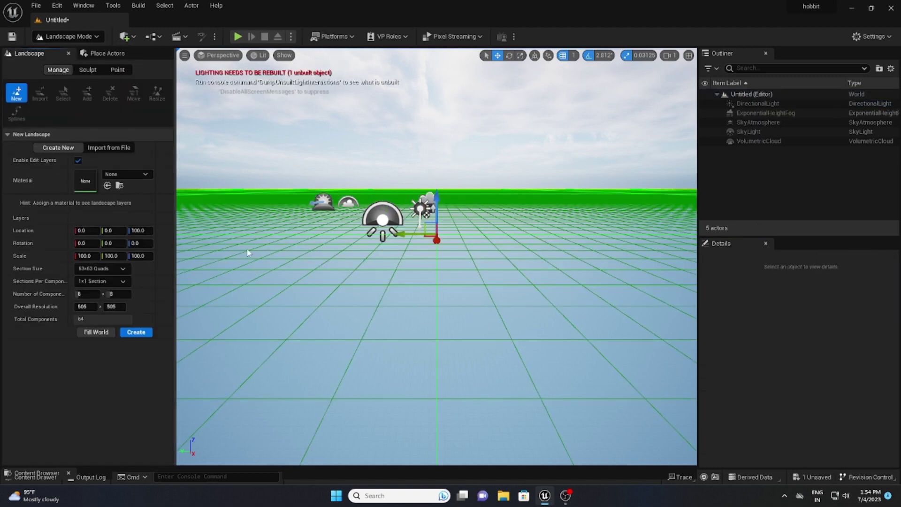
pyautogui.moveTo(292, 253); pyautogui.dragTo(293, 274, button='right')
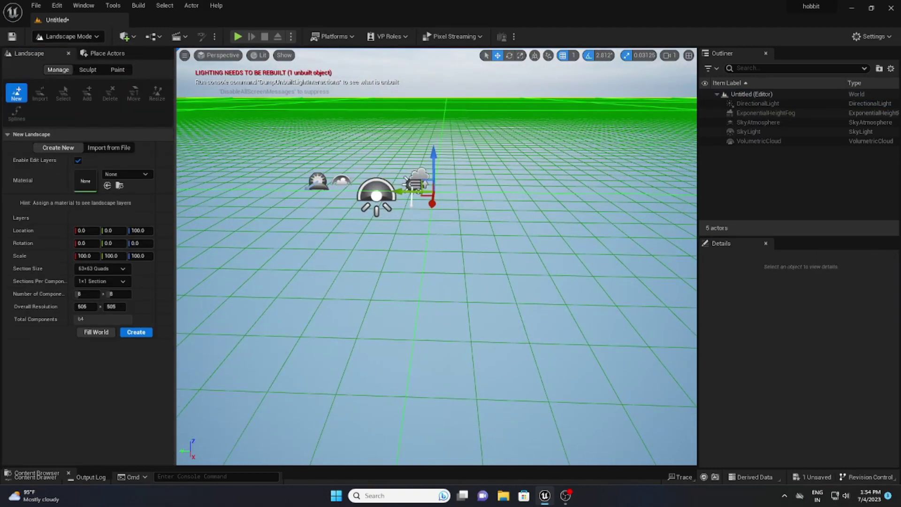
pyautogui.click(115, 271)
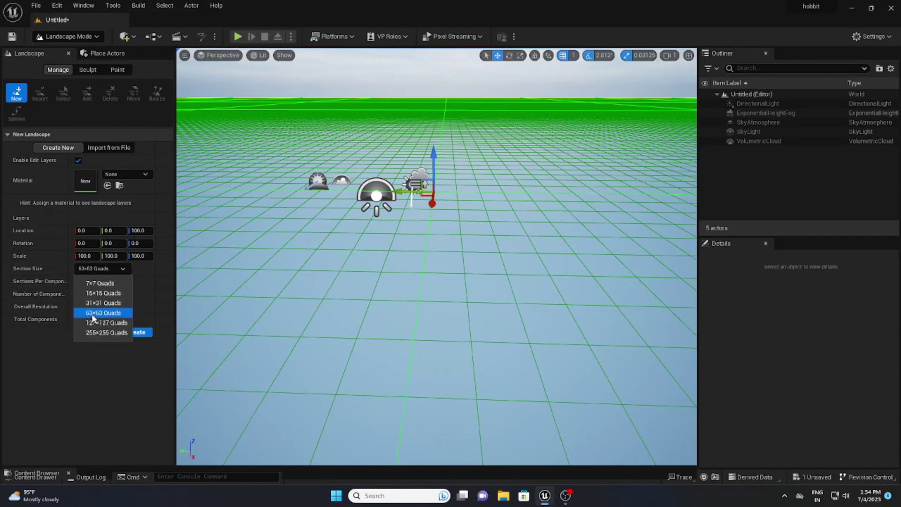
pyautogui.click(132, 322)
pyautogui.click(140, 333)
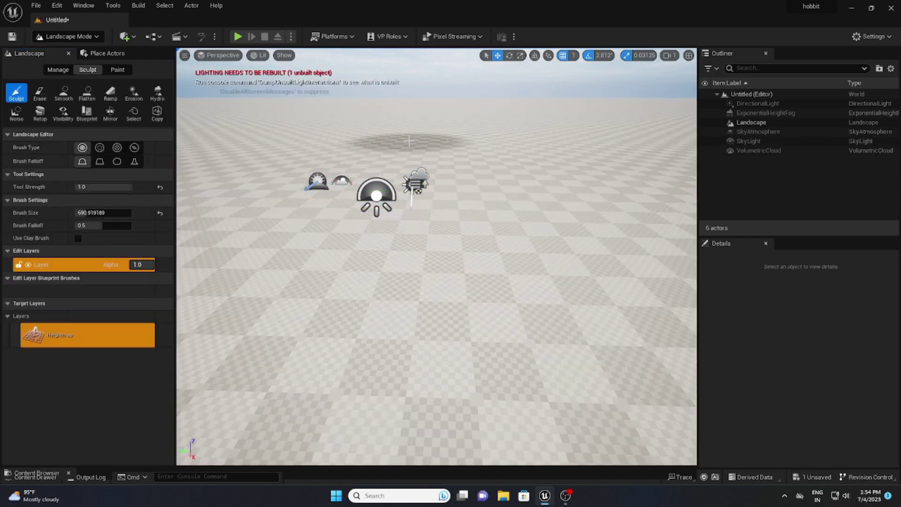
# Step: Sculpt test hills on the landscape with the tool strength set to 0.5, undoing unwanted strokes
pyautogui.moveTo(409, 141)
pyautogui.mouseDown(button='right')
pyautogui.moveTo(346, 164)
pyautogui.moveTo(418, 151)
pyautogui.mouseUp(button='right')
pyautogui.moveTo(418, 151)
pyautogui.mouseDown()
pyautogui.moveTo(452, 175)
pyautogui.moveTo(635, 181)
pyautogui.mouseUp()
pyautogui.hotkey('ctrl', 'z')
pyautogui.click(103, 187)
pyautogui.write('0.5')
pyautogui.hotkey('ctrl', 'z')
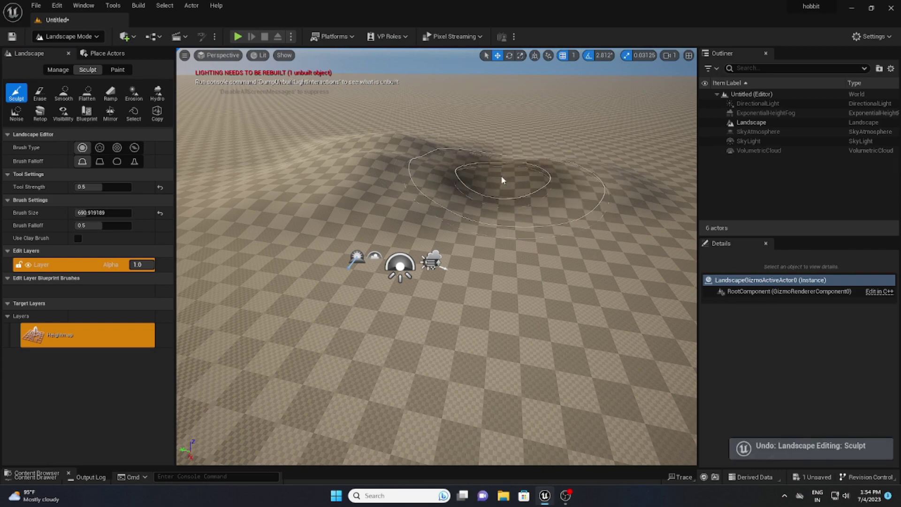
# Step: Level part of the sculpted hills with the Flatten tool
pyautogui.click(86, 92)
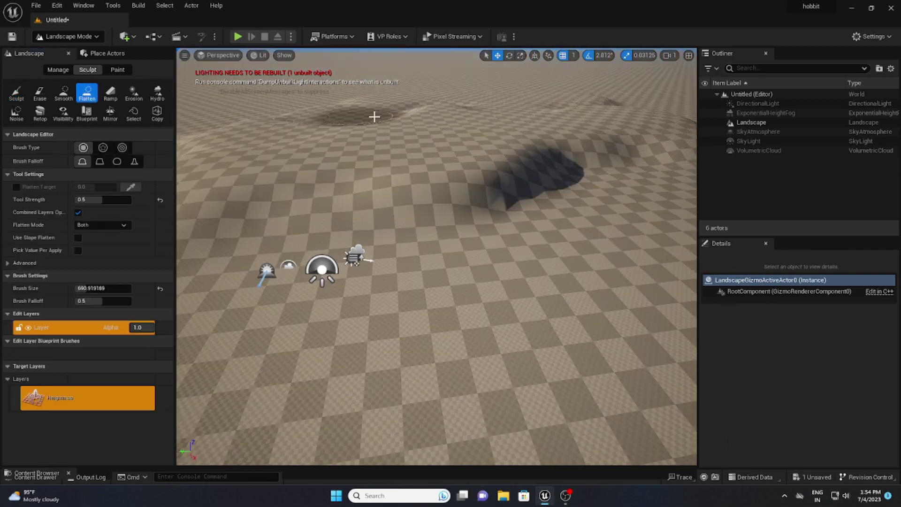
pyautogui.moveTo(492, 130); pyautogui.dragTo(657, 159, button='right')
pyautogui.moveTo(657, 159); pyautogui.dragTo(307, 218)
pyautogui.moveTo(307, 218)
pyautogui.mouseDown(button='right')
pyautogui.moveTo(535, 100)
pyautogui.moveTo(480, 105)
pyautogui.moveTo(423, 150)
pyautogui.mouseUp(button='right')
# Step: Soften the sculpted terrain with the Smooth tool
pyautogui.click(63, 93)
pyautogui.moveTo(300, 206); pyautogui.dragTo(452, 185)
pyautogui.moveTo(453, 185); pyautogui.dragTo(328, 132, button='right')
# Step: Return to Selection mode and rotate the directional light to change the sun's angle over the landscape
pyautogui.click(68, 36)
pyautogui.click(68, 52)
pyautogui.moveTo(243, 241); pyautogui.dragTo(338, 277, button='right')
pyautogui.hotkey('ctrl', 'l')
pyautogui.moveTo(243, 241); pyautogui.dragTo(225, 198, button='right')
pyautogui.press('q')
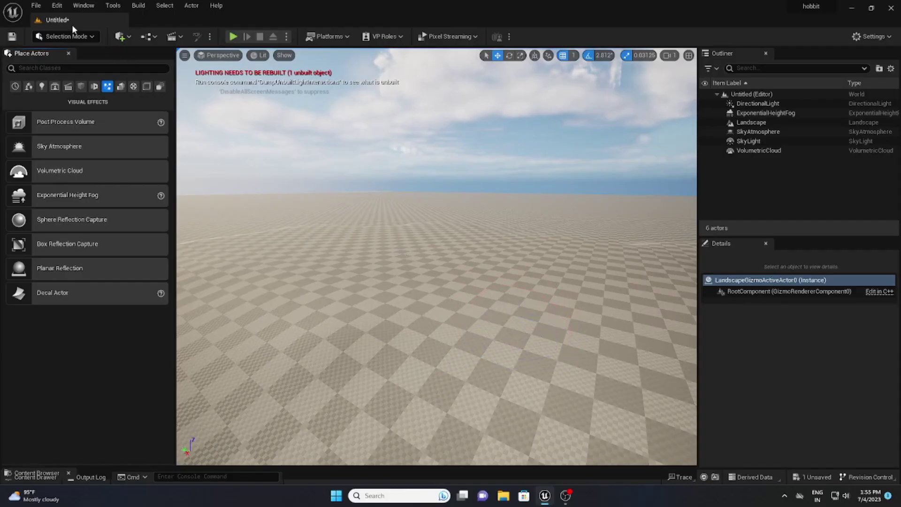
# Step: Model a 300 × 300 × 300 box with 100 subdivisions in width, depth and height, and place it on the landscape
pyautogui.click(73, 37)
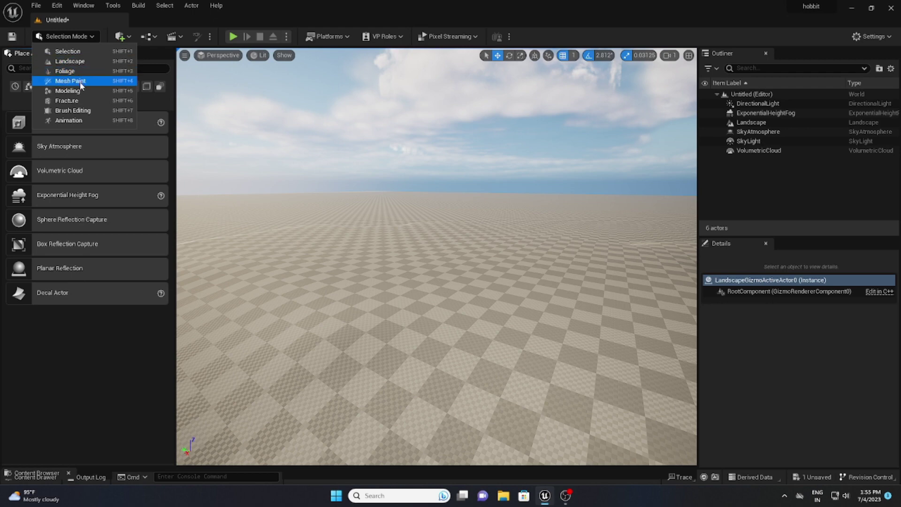
pyautogui.click(76, 91)
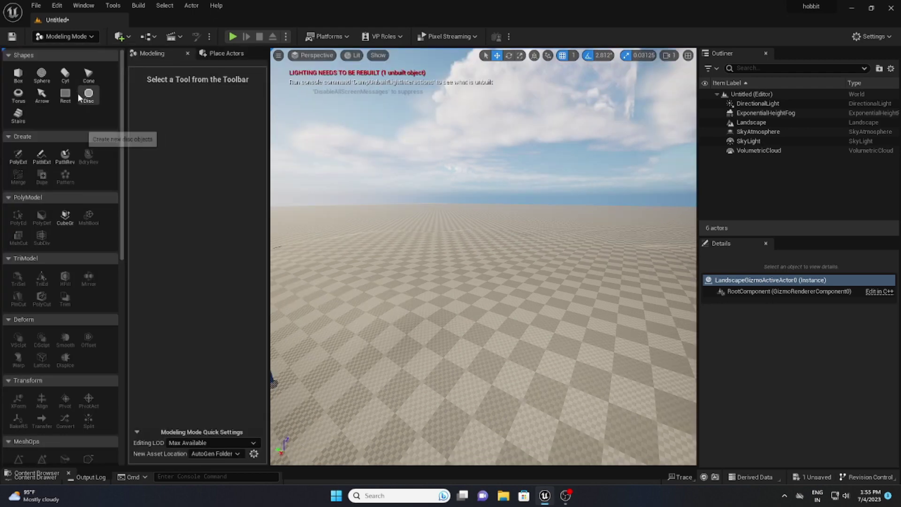
pyautogui.click(18, 82)
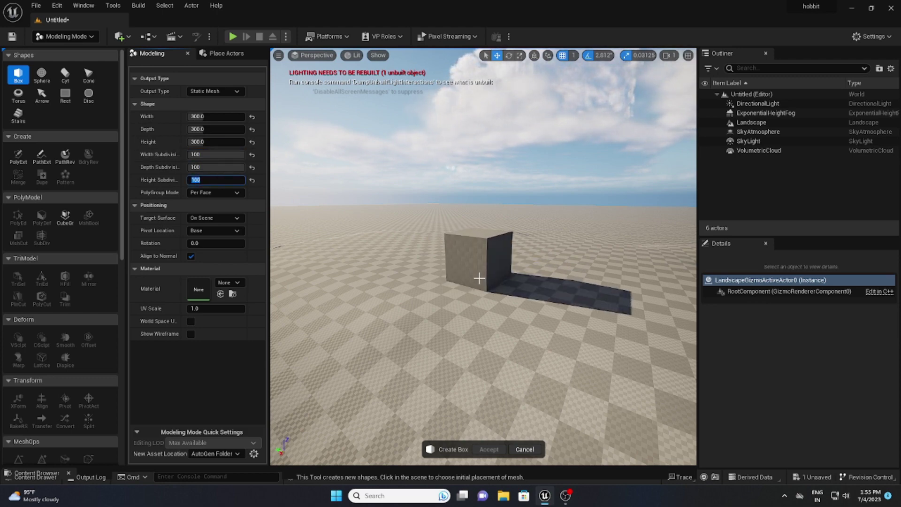
pyautogui.click(487, 280)
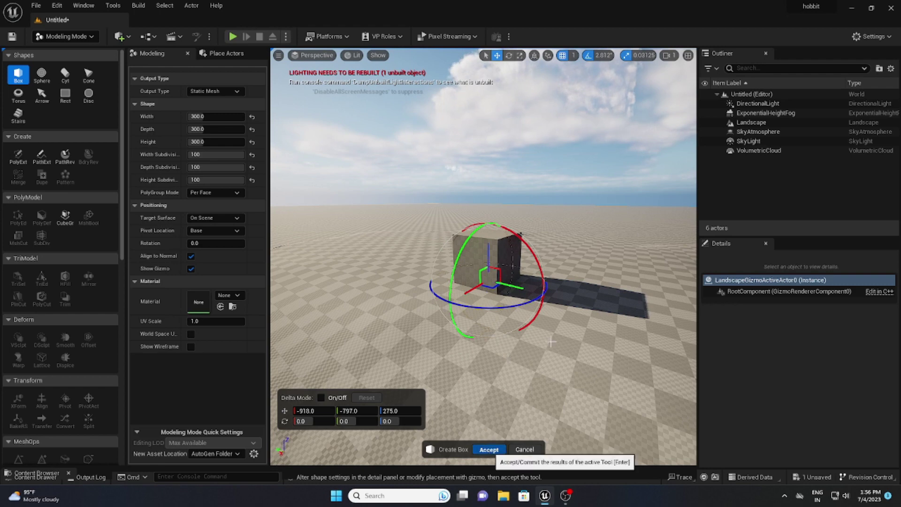
pyautogui.click(489, 449)
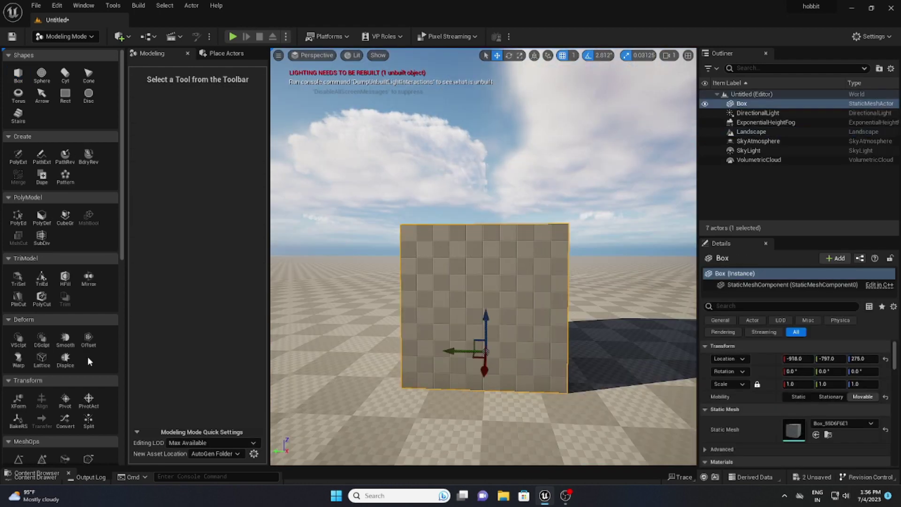
# Step: Cut off one upper side edge of the box with a plane cut tilted about 28 degrees
pyautogui.scroll(-5, 102, 357)
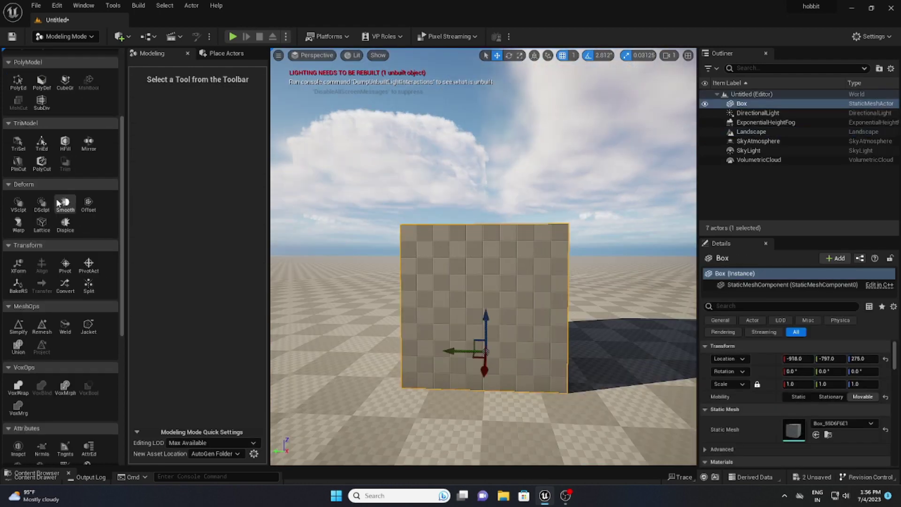
pyautogui.click(18, 164)
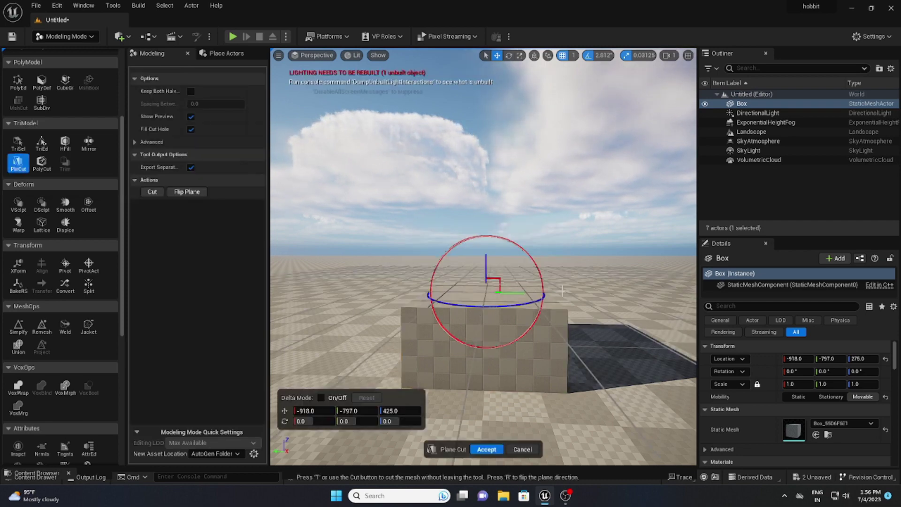
pyautogui.moveTo(562, 290); pyautogui.dragTo(531, 267, button='right')
pyautogui.moveTo(497, 235); pyautogui.dragTo(553, 217)
pyautogui.moveTo(516, 229); pyautogui.dragTo(563, 228)
pyautogui.moveTo(563, 228); pyautogui.dragTo(589, 235, button='right')
pyautogui.moveTo(544, 237); pyautogui.dragTo(565, 238)
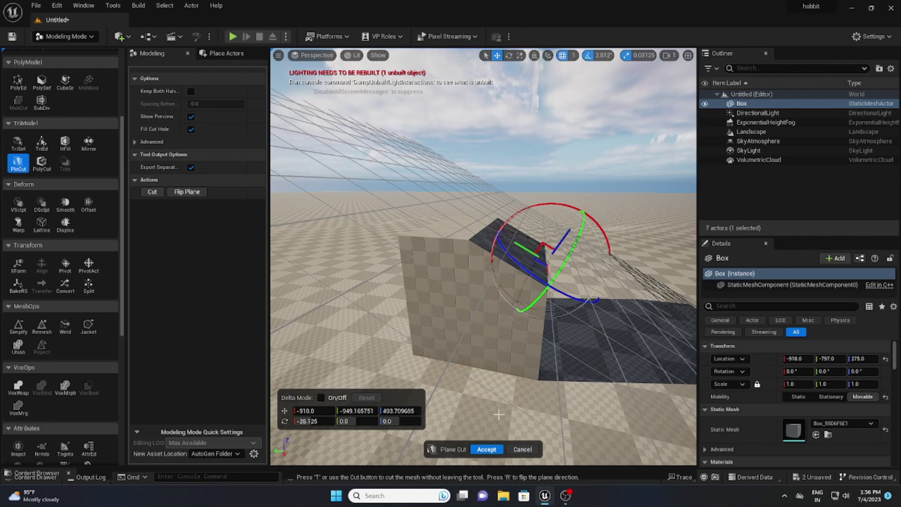
pyautogui.click(486, 448)
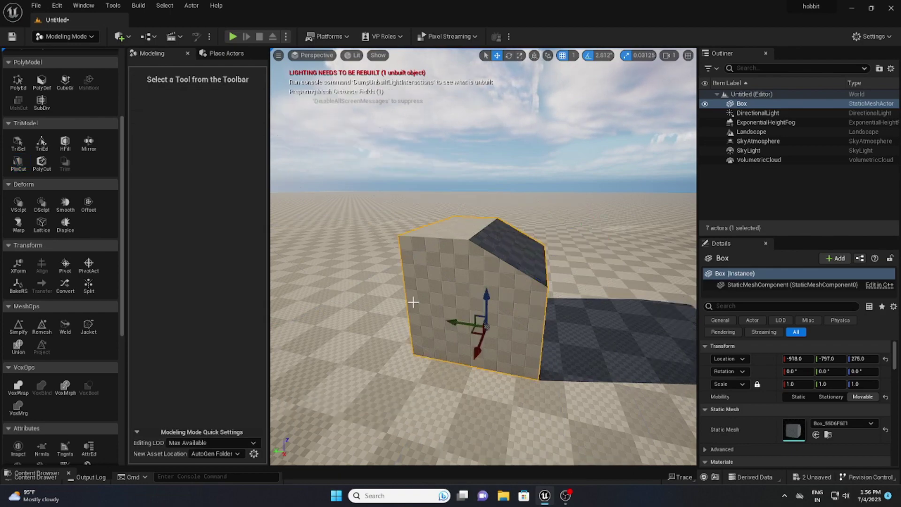
# Step: Plane-cut the box's opposite upper side edge at a matching slope and trim its peak flat
pyautogui.click(17, 162)
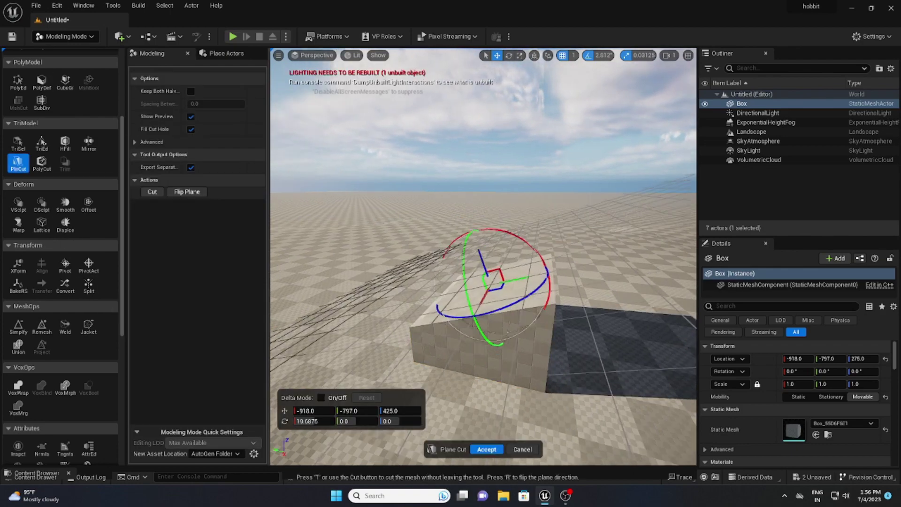
pyautogui.moveTo(527, 300); pyautogui.dragTo(455, 286, button='right')
pyautogui.moveTo(429, 237); pyautogui.dragTo(426, 236)
pyautogui.press('Return')
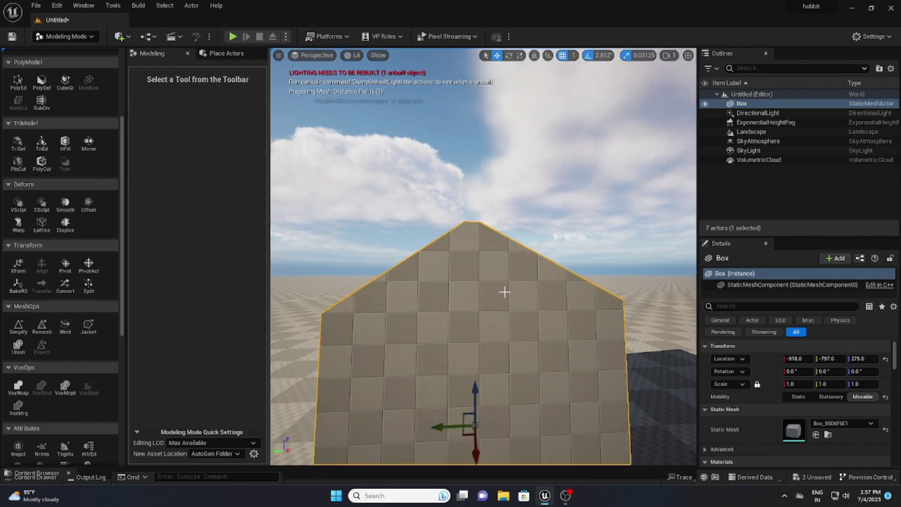
pyautogui.click(21, 166)
pyautogui.click(490, 448)
# Step: Duplicate the cut box twice and set one lowered copy on each side of the original as the house blockout
pyautogui.moveTo(547, 301); pyautogui.dragTo(547, 332, button='right')
pyautogui.moveTo(547, 331)
pyautogui.mouseDown(button='middle')
pyautogui.moveTo(605, 303)
pyautogui.moveTo(525, 309)
pyautogui.moveTo(552, 321)
pyautogui.mouseUp(button='middle')
pyautogui.moveTo(552, 321); pyautogui.dragTo(458, 276, button='right')
pyautogui.keyDown('alt'); pyautogui.moveTo(457, 276); pyautogui.dragTo(531, 279); pyautogui.keyUp('alt')
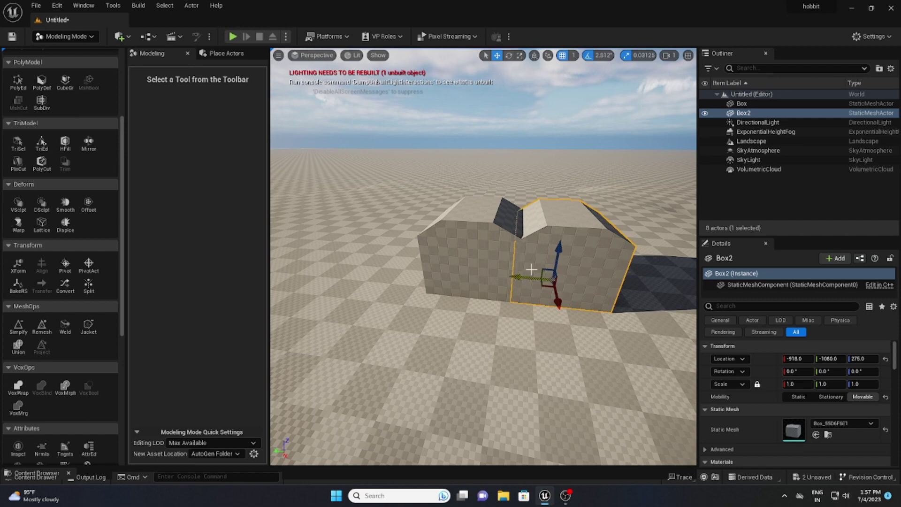
pyautogui.moveTo(560, 246); pyautogui.dragTo(400, 278)
pyautogui.click(596, 184)
pyautogui.moveTo(596, 184); pyautogui.dragTo(572, 173, button='right')
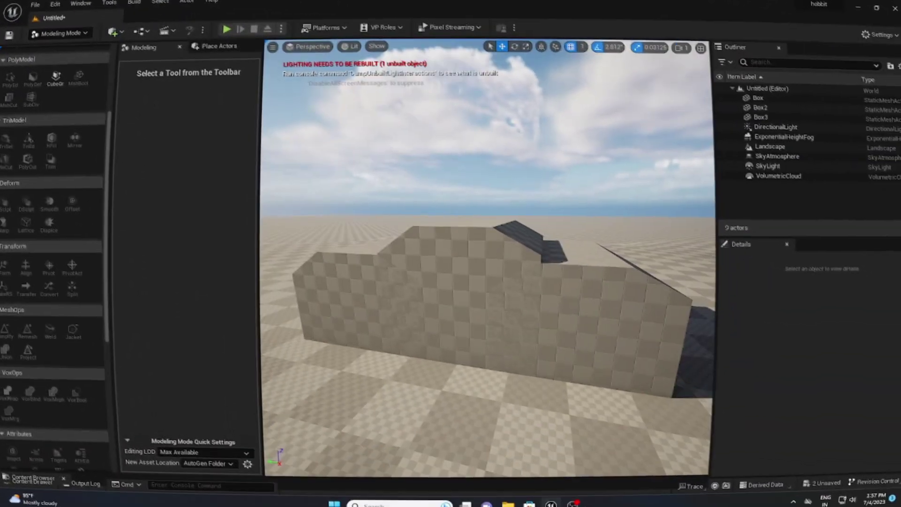
# Step: Switch back to Selection mode and open Quixel Bridge
pyautogui.click(98, 35)
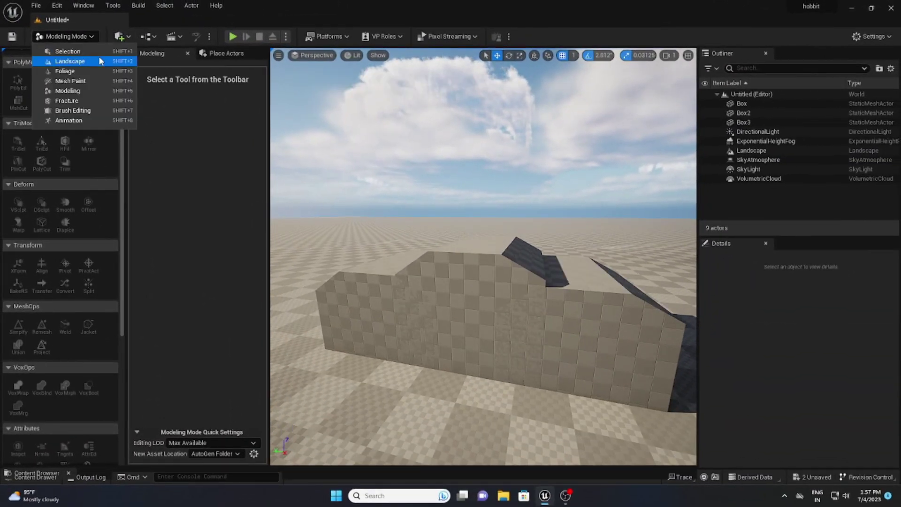
pyautogui.click(94, 50)
pyautogui.click(124, 39)
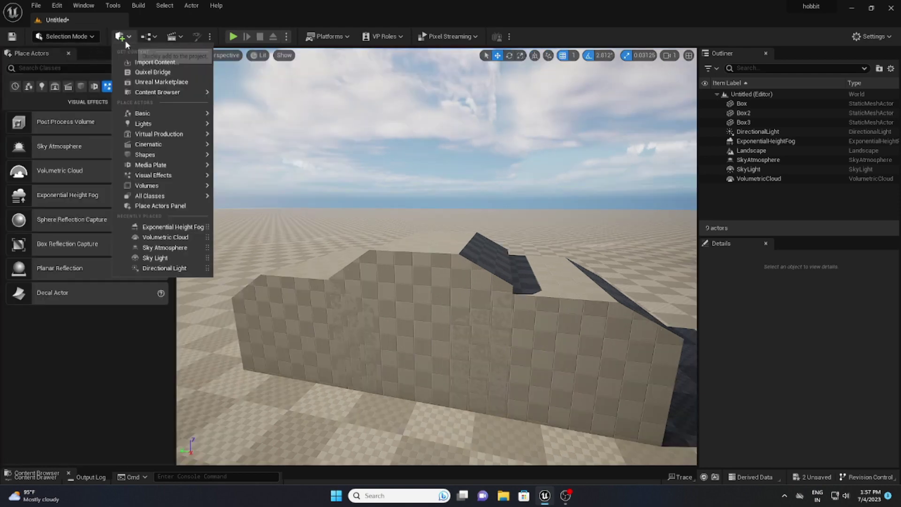
pyautogui.click(153, 73)
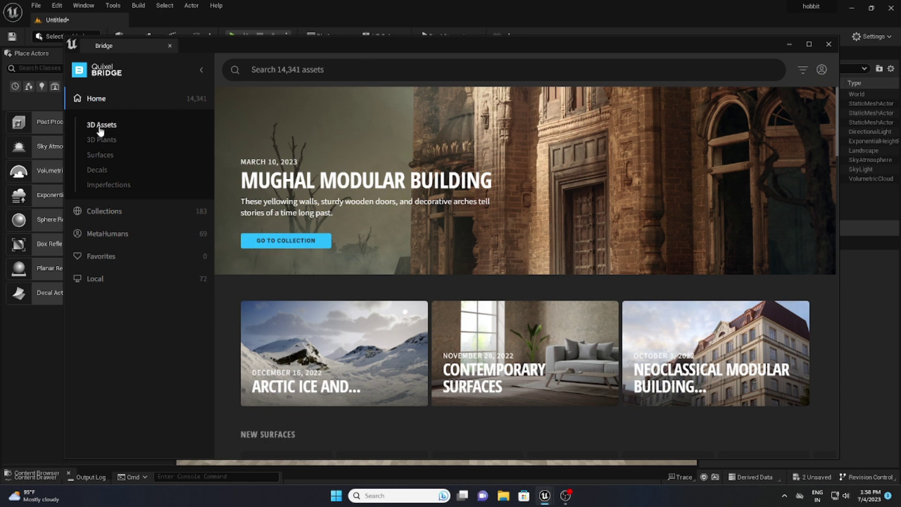
# Step: Browse the locally downloaded Megascans assets in a maximized Bridge window
pyautogui.click(94, 280)
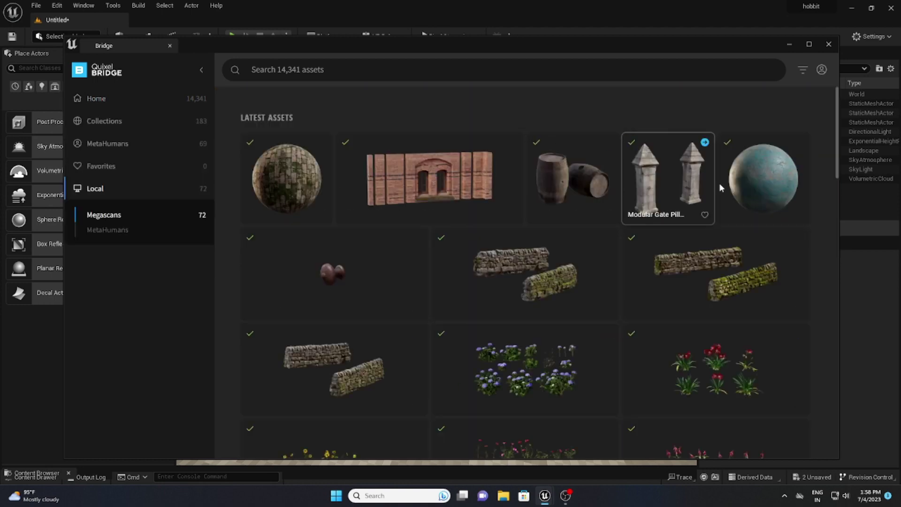
pyautogui.click(808, 44)
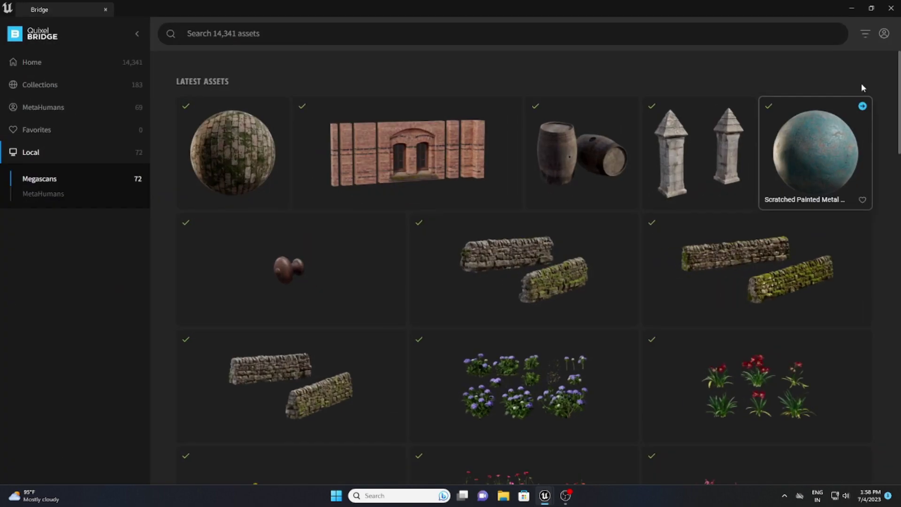
pyautogui.scroll(-5, 898, 82)
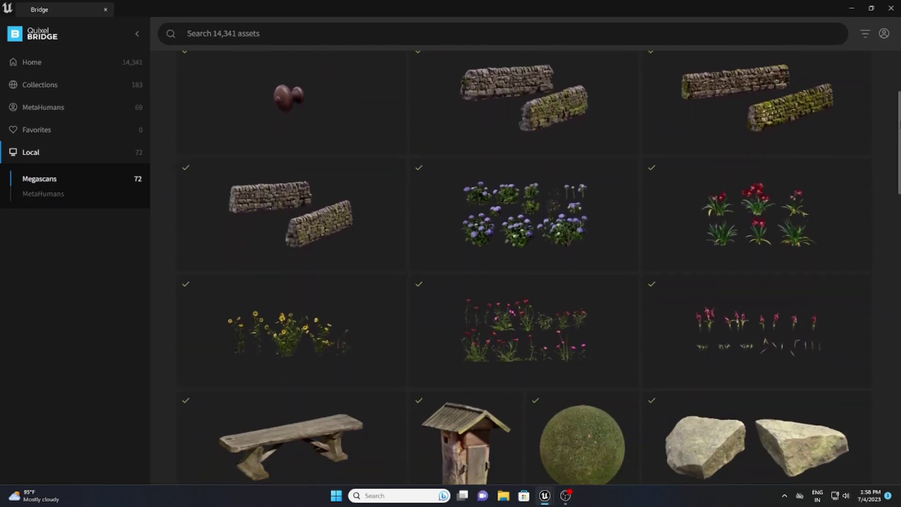
pyautogui.scroll(-12, 523, 268)
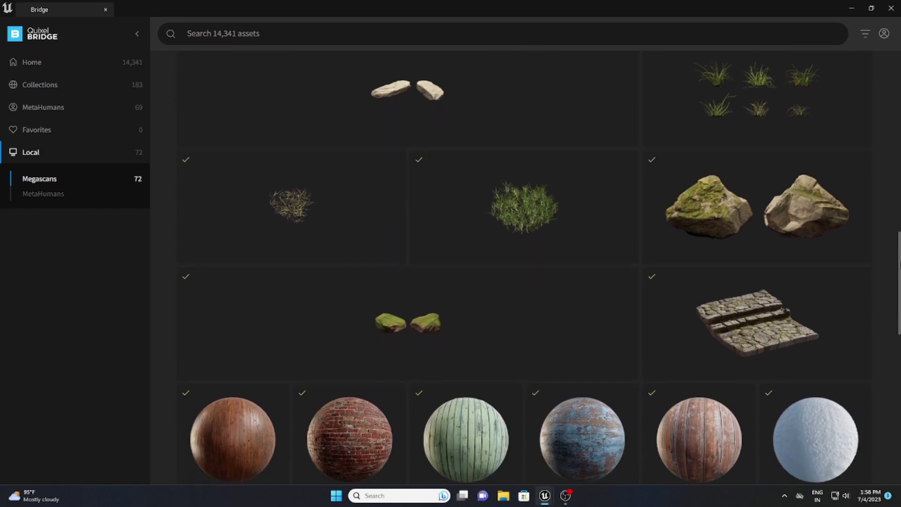
# Step: Look through the remaining locally downloaded Megascans assets and close Bridge
pyautogui.scroll(-4, 523, 268)
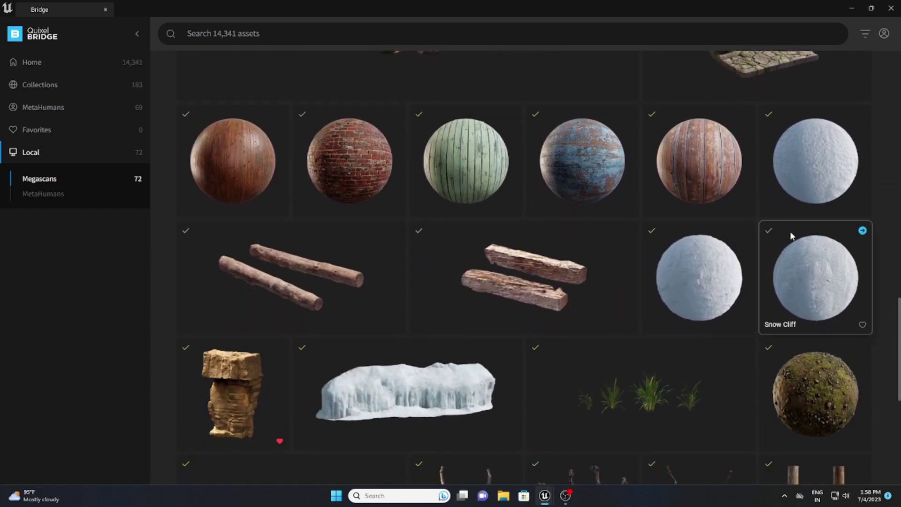
pyautogui.scroll(5, 792, 235)
pyautogui.scroll(6, 792, 234)
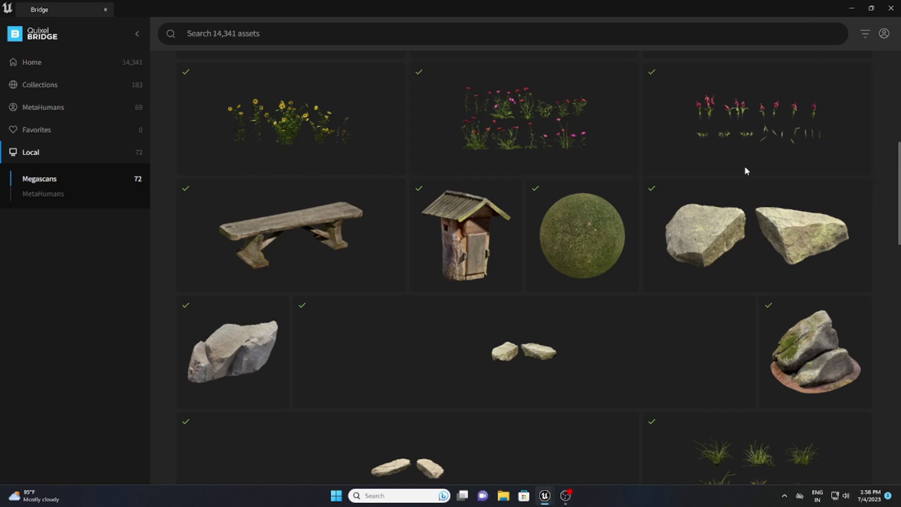
pyautogui.click(890, 8)
pyautogui.hotkey('ctrl', 'space')
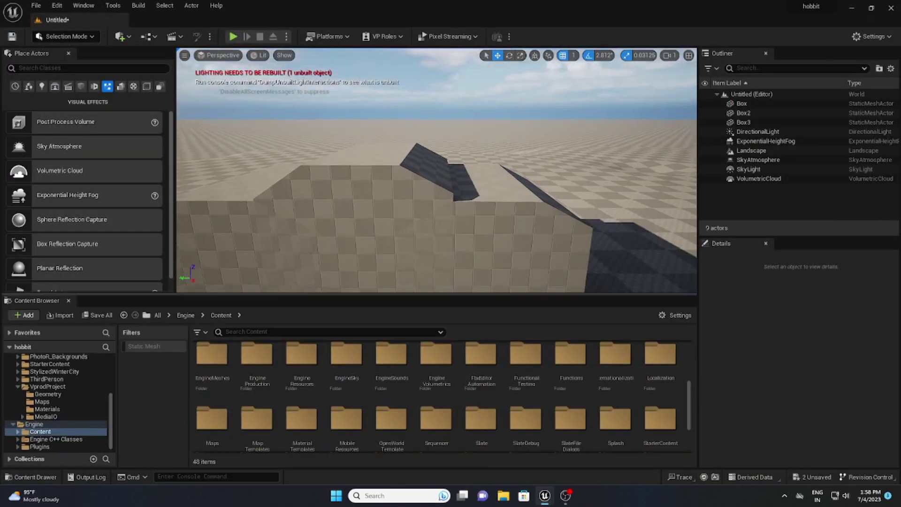
# Step: Open the project's Megascans 3D_Assets folder and filter it to show only static meshes
pyautogui.moveTo(277, 263)
pyautogui.mouseDown(button='right')
pyautogui.moveTo(277, 247)
pyautogui.moveTo(277, 263)
pyautogui.mouseUp(button='right')
pyautogui.press('s')
pyautogui.press('q')
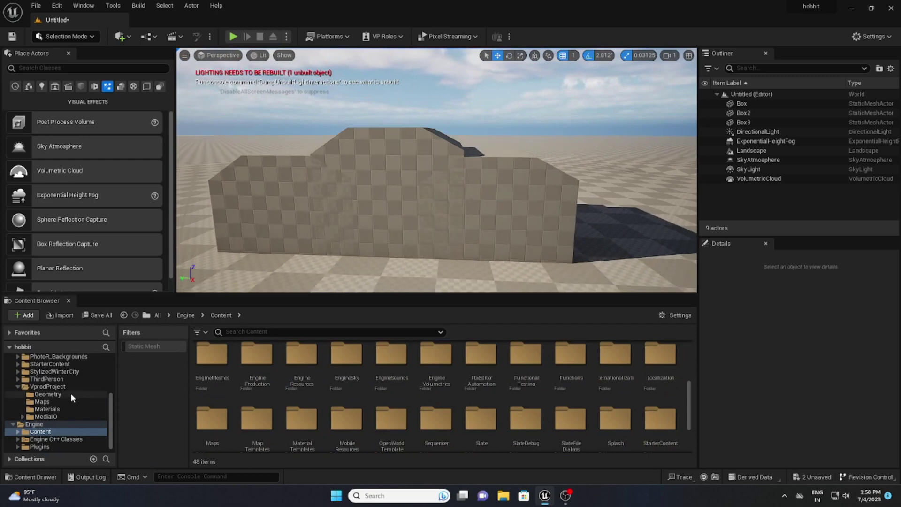
pyautogui.scroll(5, 39, 378)
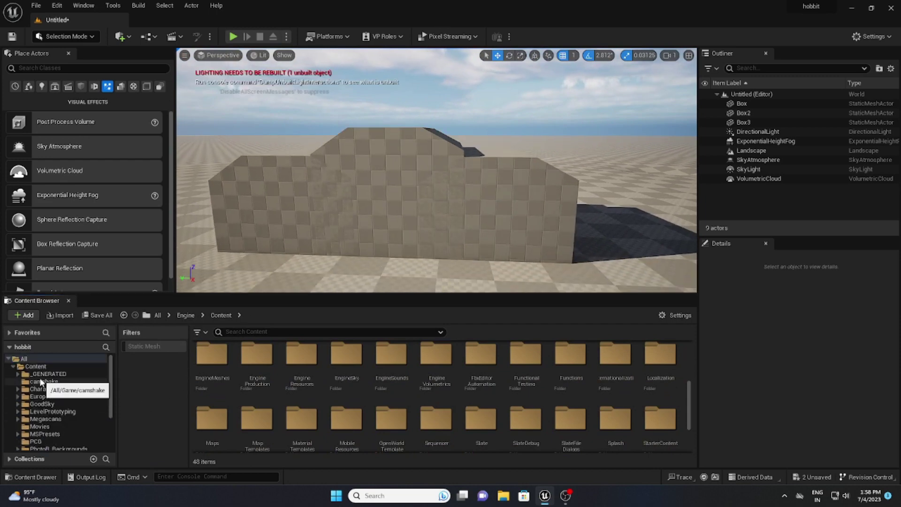
pyautogui.click(45, 419)
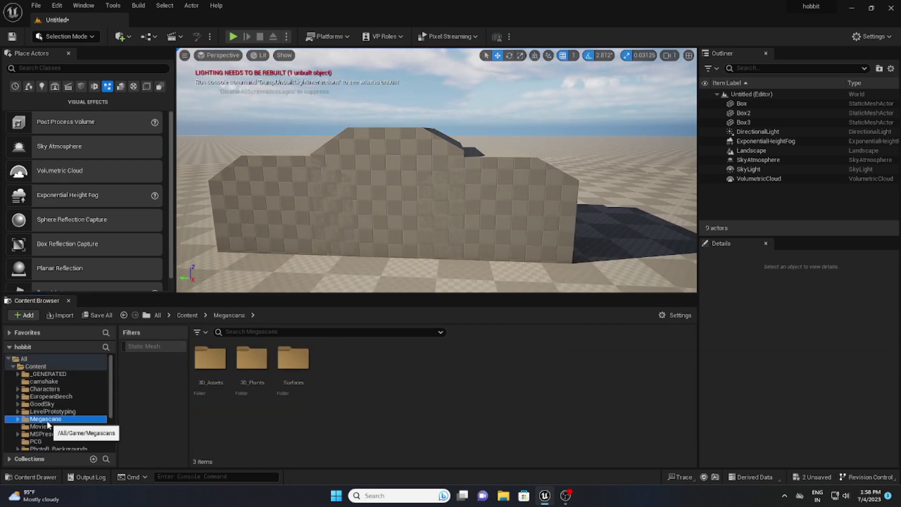
pyautogui.doubleClick(209, 368)
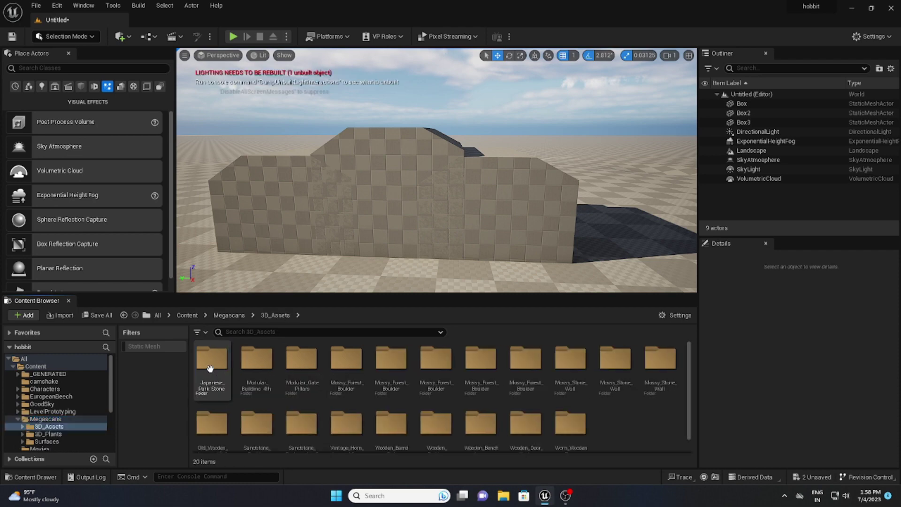
pyautogui.click(148, 345)
pyautogui.moveTo(258, 361); pyautogui.dragTo(307, 413)
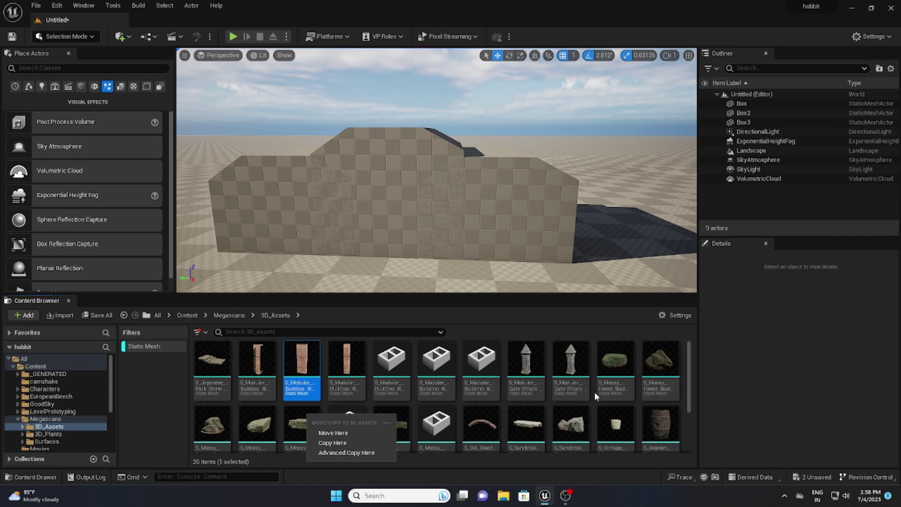
pyautogui.scroll(-1, 595, 392)
pyautogui.moveTo(435, 422); pyautogui.dragTo(422, 430)
pyautogui.moveTo(343, 426); pyautogui.dragTo(338, 429)
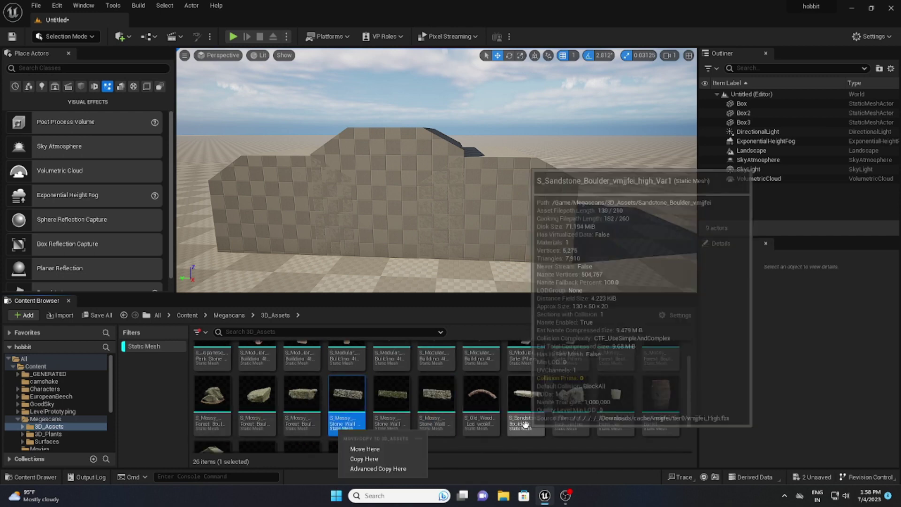
pyautogui.scroll(1, 539, 422)
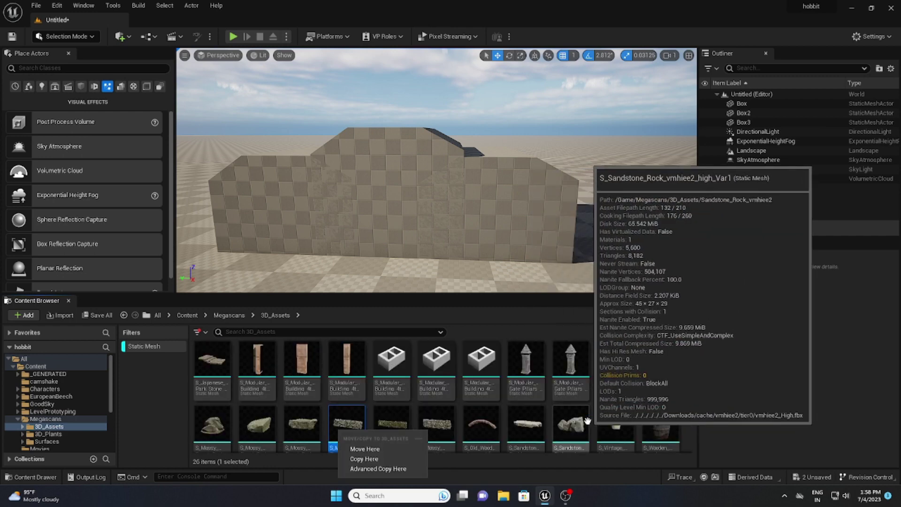
# Step: Place the curved old wooden log in front of the middle box and rotate it about -87° around the vertical axis
pyautogui.click(485, 427)
pyautogui.moveTo(486, 426); pyautogui.dragTo(445, 150)
pyautogui.press('e')
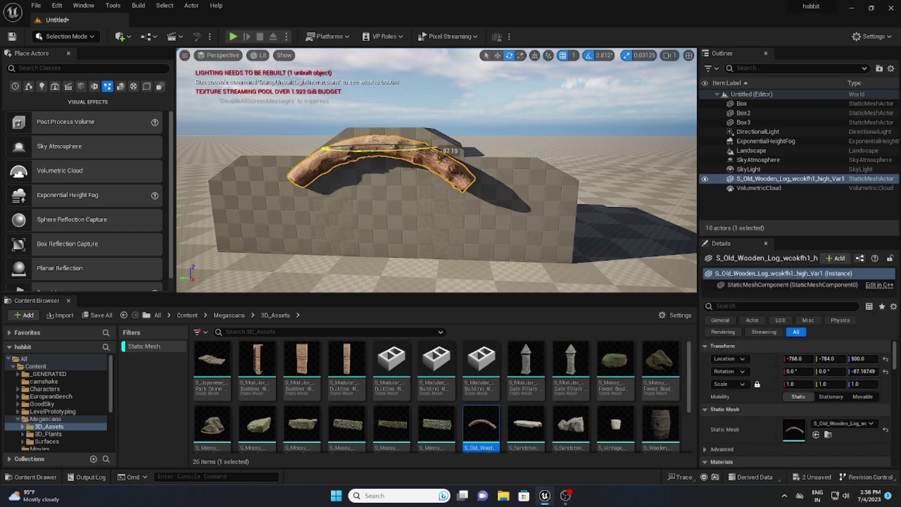
pyautogui.moveTo(438, 146); pyautogui.dragTo(437, 146, button='right')
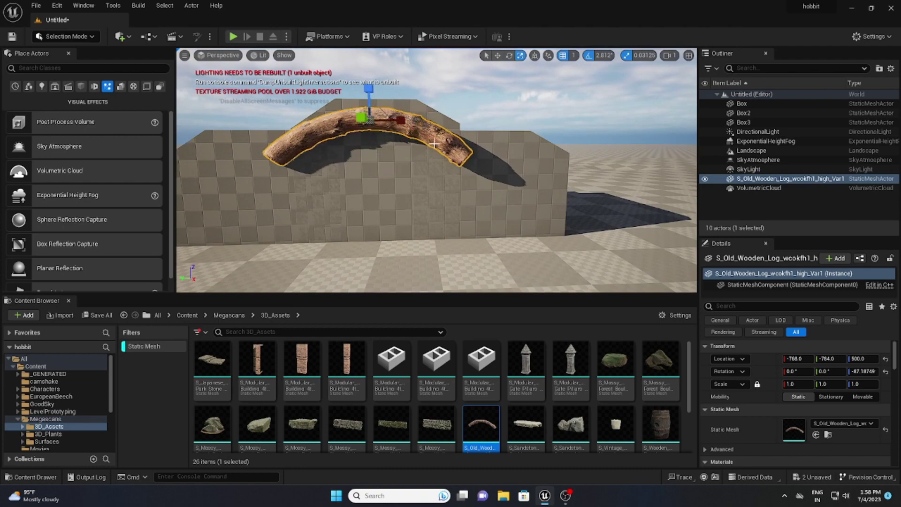
# Step: Scale and reposition the curved log so it arches over the top of the middle box
pyautogui.moveTo(390, 121); pyautogui.dragTo(398, 121)
pyautogui.moveTo(398, 141); pyautogui.dragTo(399, 164, button='right')
pyautogui.moveTo(382, 125); pyautogui.dragTo(382, 113)
pyautogui.moveTo(382, 141); pyautogui.dragTo(376, 131, button='right')
pyautogui.press('r')
pyautogui.moveTo(367, 125); pyautogui.dragTo(366, 119)
pyautogui.moveTo(401, 149); pyautogui.dragTo(394, 149)
pyautogui.press('w')
pyautogui.moveTo(354, 157); pyautogui.dragTo(362, 157, button='right')
# Step: Duplicate the arch log over the right-hand side box and scale the copy down to fit
pyautogui.keyDown('alt'); pyautogui.moveTo(399, 151); pyautogui.dragTo(534, 157); pyautogui.keyUp('alt')
pyautogui.moveTo(797, 383); pyautogui.dragTo(783, 383)
pyautogui.press('e')
pyautogui.press('w')
# Step: Duplicate the smaller arch log over the opposite side box and rotate the copy to fit its roofline
pyautogui.keyDown('alt'); pyautogui.moveTo(519, 165); pyautogui.dragTo(305, 158); pyautogui.keyUp('alt')
pyautogui.press('e')
pyautogui.press('w')
pyautogui.moveTo(306, 159); pyautogui.dragTo(356, 178, button='right')
pyautogui.press('e')
pyautogui.moveTo(399, 113); pyautogui.dragTo(408, 134)
pyautogui.press('w')
# Step: Place the worn wooden beam upright against the house front and duplicate it so four posts support the arch log ends
pyautogui.moveTo(436, 174); pyautogui.dragTo(422, 188, button='right')
pyautogui.click(422, 234)
pyautogui.moveTo(422, 234); pyautogui.dragTo(422, 178, button='right')
pyautogui.scroll(-3, 420, 422)
pyautogui.moveTo(347, 417); pyautogui.dragTo(492, 197)
pyautogui.keyDown('alt'); pyautogui.moveTo(464, 195); pyautogui.dragTo(338, 182); pyautogui.keyUp('alt')
pyautogui.press('e')
pyautogui.press('w')
# Step: Select all four wooden posts and duplicate them outward from the wall for extra thickness
pyautogui.keyDown('shift'); pyautogui.click(378, 178); pyautogui.keyUp('shift')
pyautogui.keyDown('shift'); pyautogui.click(488, 185); pyautogui.keyUp('shift')
pyautogui.keyDown('shift'); pyautogui.click(582, 209); pyautogui.keyUp('shift')
pyautogui.moveTo(563, 197); pyautogui.dragTo(539, 177, button='right')
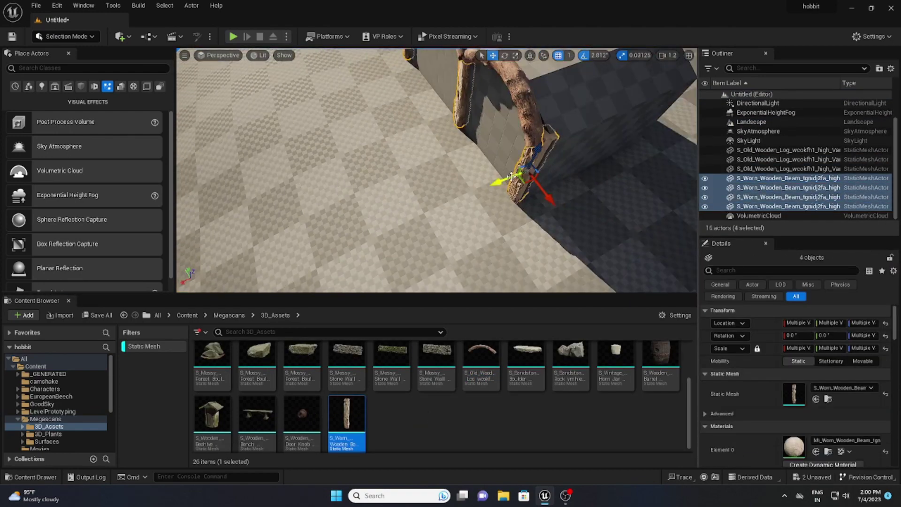
pyautogui.keyDown('alt'); pyautogui.moveTo(496, 178); pyautogui.dragTo(476, 181); pyautogui.keyUp('alt')
pyautogui.moveTo(476, 181); pyautogui.dragTo(514, 156, button='right')
# Step: Select the three arch logs and duplicate them outward to sit over the doubled posts
pyautogui.click(356, 114)
pyautogui.keyDown('shift'); pyautogui.click(408, 106); pyautogui.keyUp('shift')
pyautogui.keyDown('shift'); pyautogui.click(515, 156); pyautogui.keyUp('shift')
pyautogui.keyDown('alt'); pyautogui.moveTo(521, 176); pyautogui.dragTo(502, 181); pyautogui.keyUp('alt')
# Step: Turn the directional light so the sun falls on the front of the house
pyautogui.click(423, 234)
pyautogui.moveTo(422, 235); pyautogui.dragTo(539, 137, button='right')
pyautogui.hotkey('ctrl', 'l')
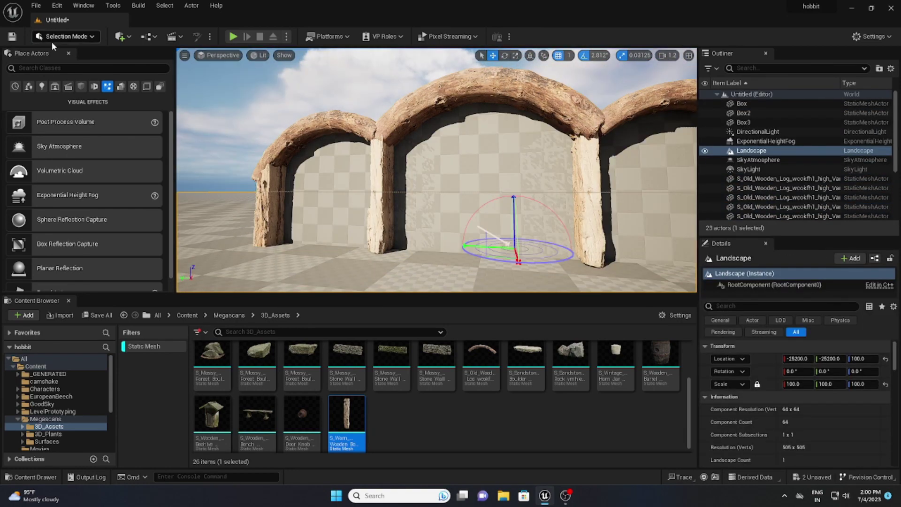
# Step: In Modeling mode, create a cylinder with radius 80, height 30 and 88 radial slices on the middle wall
pyautogui.click(52, 38)
pyautogui.click(67, 90)
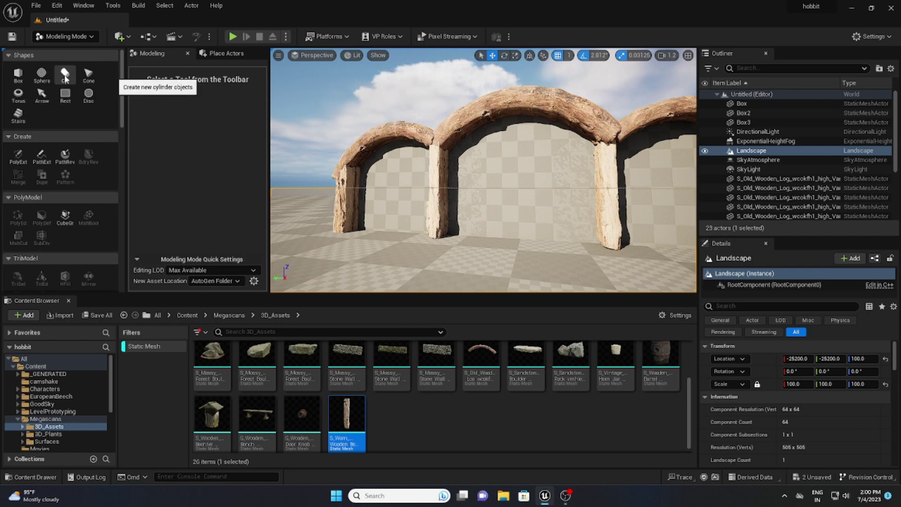
pyautogui.click(64, 78)
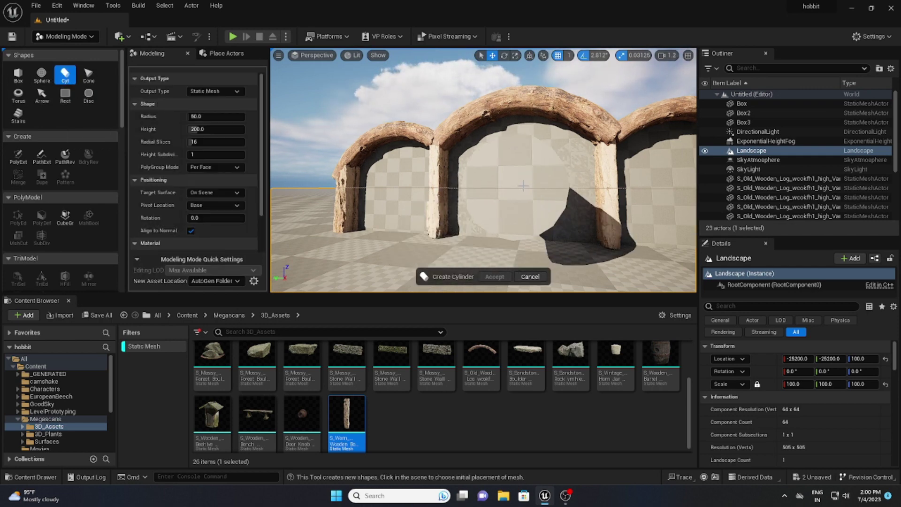
pyautogui.moveTo(496, 198); pyautogui.dragTo(434, 213, button='right')
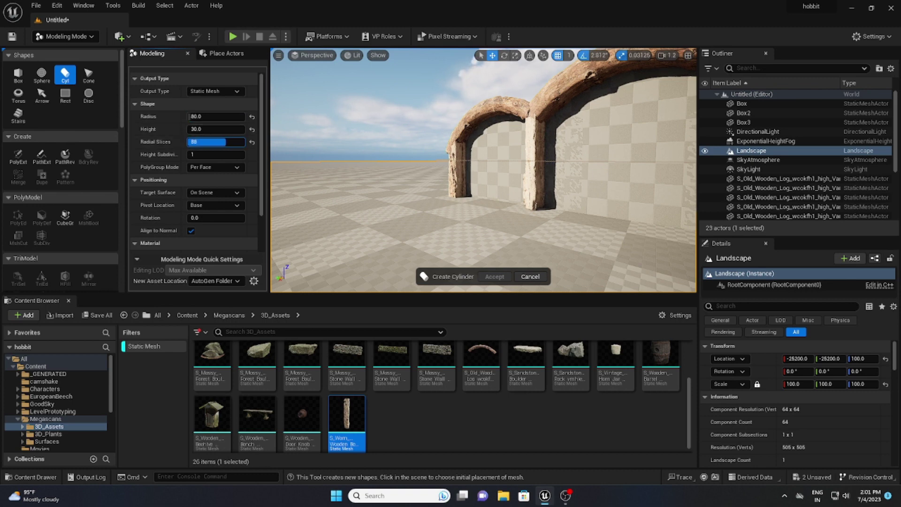
pyautogui.moveTo(597, 167); pyautogui.dragTo(597, 137, button='right')
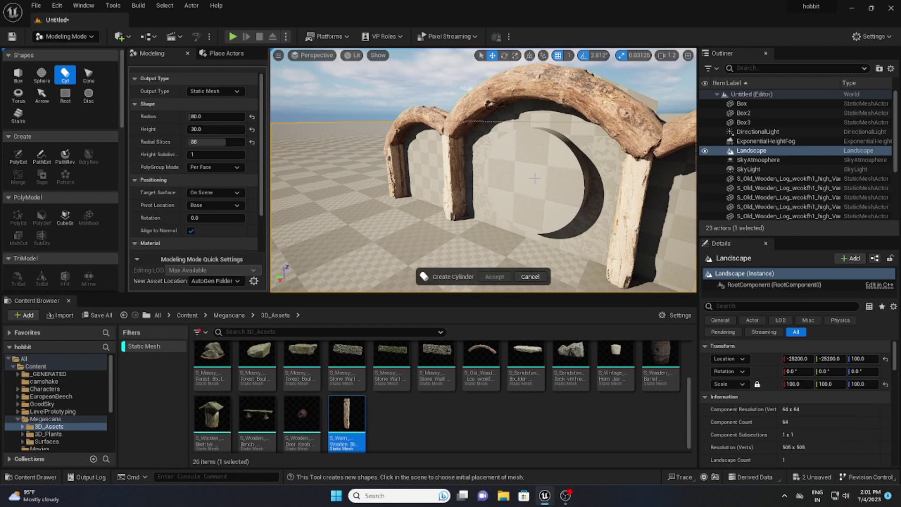
pyautogui.click(533, 182)
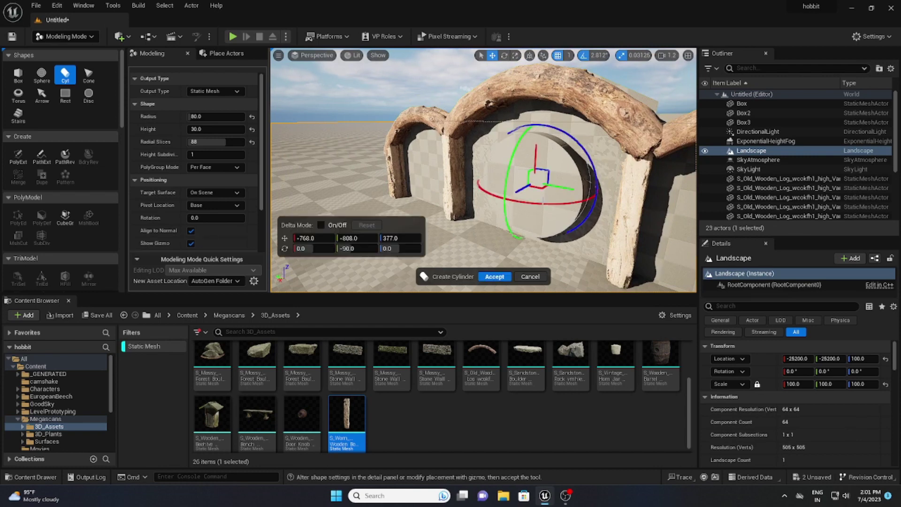
pyautogui.click(498, 276)
# Step: Move the cylinder to about X -781, Y -804, Z 366, centred beneath the middle arch and partly sunk into the wall
pyautogui.moveTo(540, 211); pyautogui.dragTo(530, 192, button='right')
pyautogui.moveTo(517, 184); pyautogui.dragTo(515, 184)
pyautogui.moveTo(537, 217); pyautogui.dragTo(538, 227)
pyautogui.moveTo(537, 227)
pyautogui.mouseDown(button='right')
pyautogui.moveTo(516, 239)
pyautogui.moveTo(553, 234)
pyautogui.mouseUp(button='right')
pyautogui.moveTo(445, 218); pyautogui.dragTo(455, 213)
pyautogui.click(530, 197)
pyautogui.moveTo(530, 197); pyautogui.dragTo(549, 207, button='right')
# Step: Duplicate the cylinder outward to about X -770 and scale the copy uniformly to 0.9
pyautogui.click(446, 204)
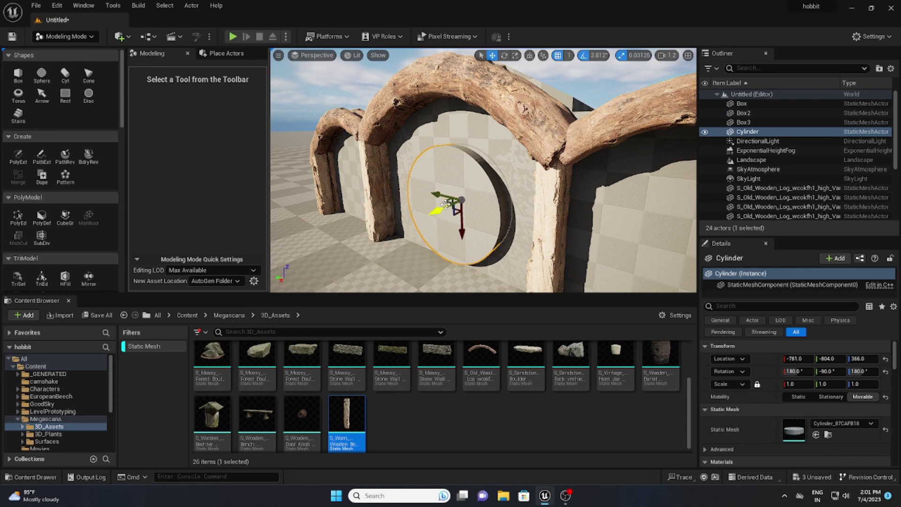
pyautogui.keyDown('alt'); pyautogui.moveTo(440, 214); pyautogui.dragTo(434, 215); pyautogui.keyUp('alt')
pyautogui.moveTo(800, 377); pyautogui.dragTo(782, 378)
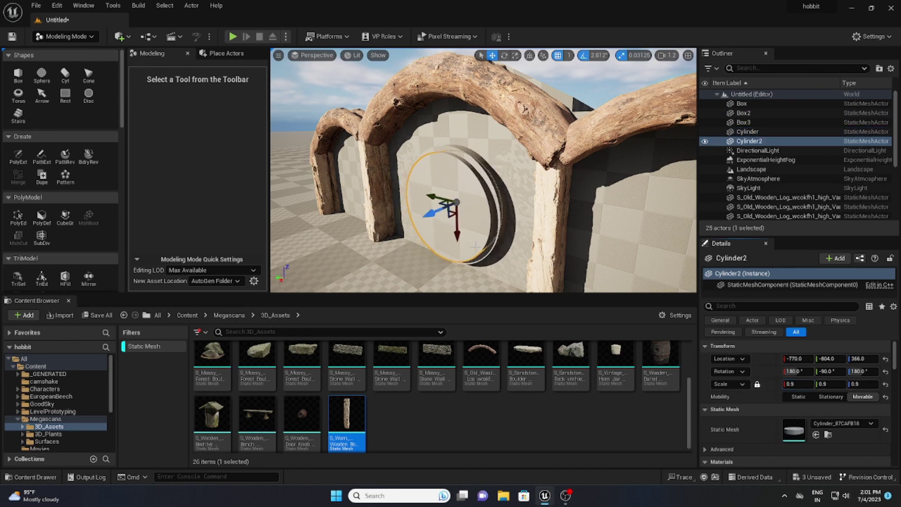
pyautogui.scroll(3, 475, 190)
pyautogui.moveTo(476, 191); pyautogui.dragTo(494, 168, button='right')
# Step: Subtract the smaller cylinder from the larger one with a mesh Boolean to form the round door frame
pyautogui.click(481, 152)
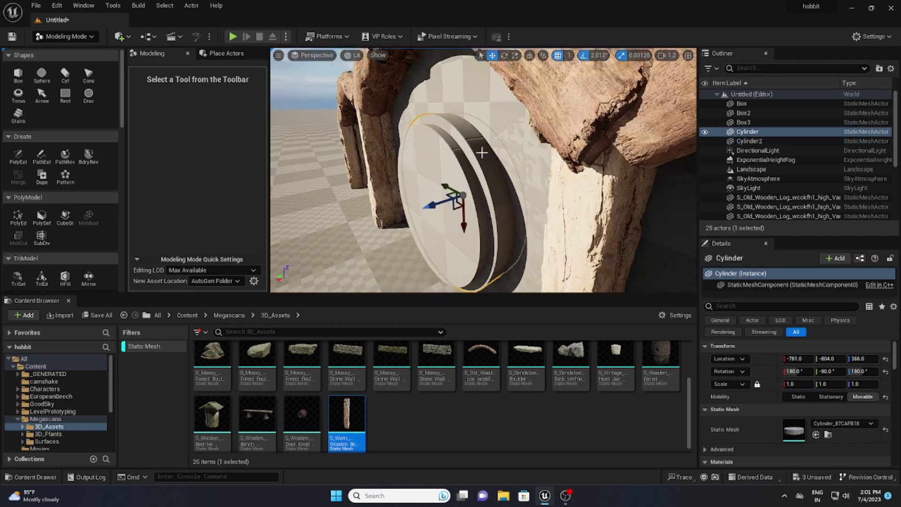
pyautogui.keyDown('ctrl'); pyautogui.click(441, 151); pyautogui.keyUp('ctrl')
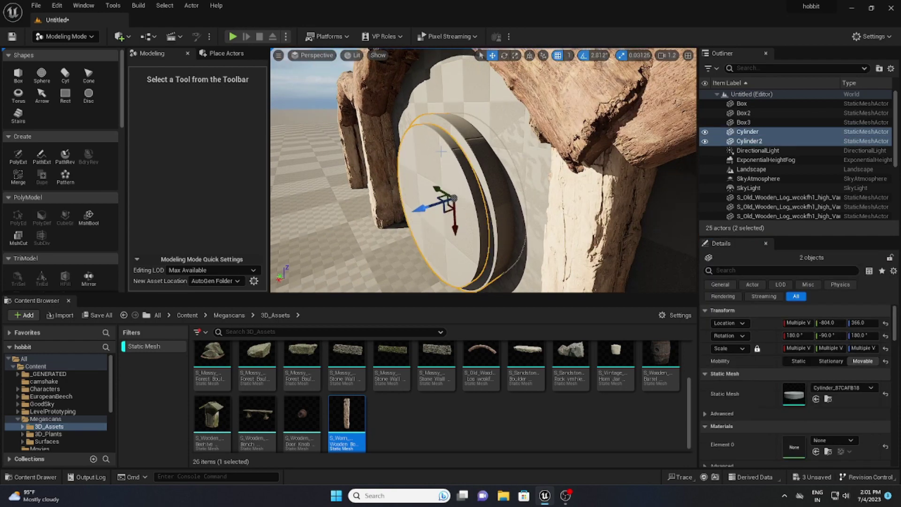
pyautogui.click(88, 216)
pyautogui.moveTo(345, 199); pyautogui.dragTo(489, 212, button='right')
pyautogui.click(494, 277)
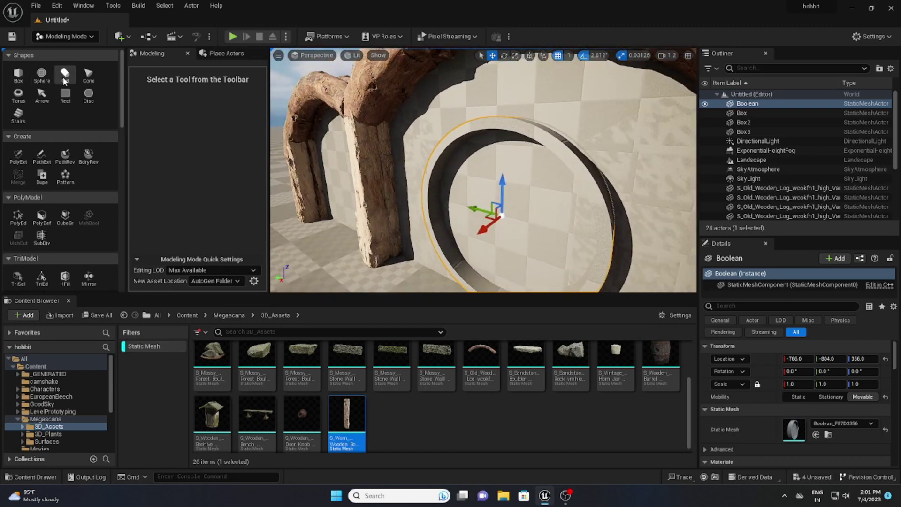
# Step: Create another cylinder with radius 80, height 30 and 88 slices and centre it inside the ring as the round door
pyautogui.click(65, 75)
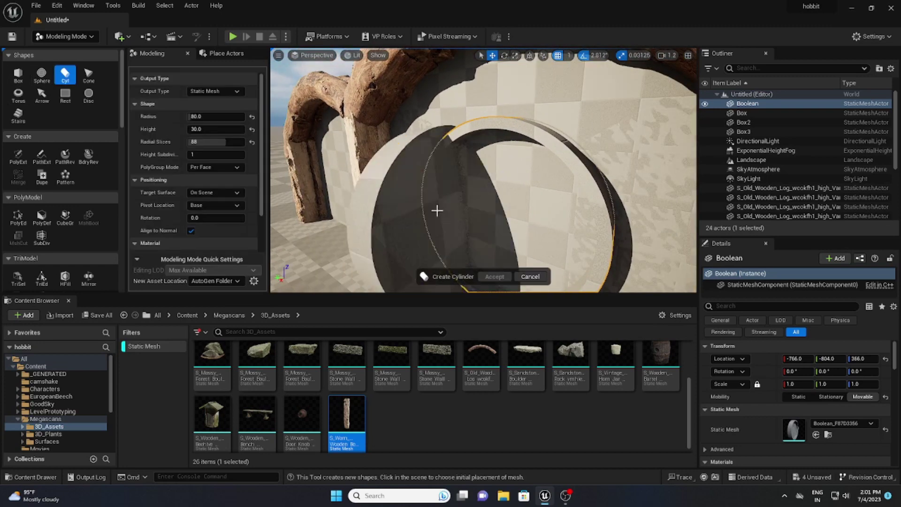
pyautogui.click(497, 217)
pyautogui.moveTo(799, 383); pyautogui.dragTo(784, 384)
pyautogui.hotkey('ctrl', 'z')
pyautogui.click(494, 276)
pyautogui.moveTo(516, 197); pyautogui.dragTo(488, 207, button='right')
pyautogui.moveTo(467, 232); pyautogui.dragTo(475, 226)
pyautogui.moveTo(488, 206); pyautogui.dragTo(457, 173, button='right')
pyautogui.moveTo(462, 168); pyautogui.dragTo(470, 164)
# Step: Adjust the sun direction, then duplicate the door cylinder, scale the copy to 0.61 and offset it outward
pyautogui.hotkey('ctrl', 'l')
pyautogui.moveTo(517, 158); pyautogui.dragTo(469, 178, button='right')
pyautogui.moveTo(457, 185); pyautogui.dragTo(454, 187)
pyautogui.moveTo(798, 384); pyautogui.dragTo(786, 384)
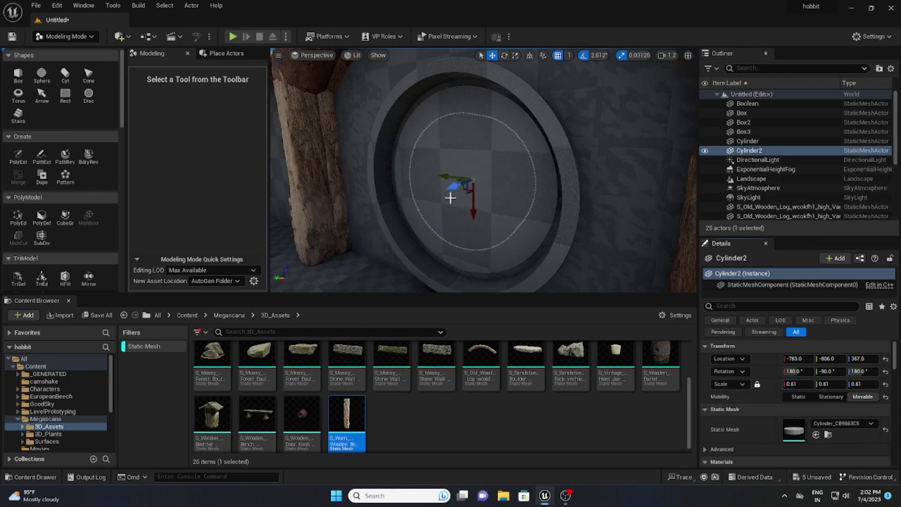
pyautogui.moveTo(457, 185); pyautogui.dragTo(446, 191)
# Step: Rotate the sun again so sunlight falls on the round door and front wall
pyautogui.click(591, 191)
pyautogui.moveTo(483, 197); pyautogui.dragTo(507, 197, button='right')
pyautogui.click(462, 201)
pyautogui.click(626, 188)
pyautogui.hotkey('ctrl', 'l')
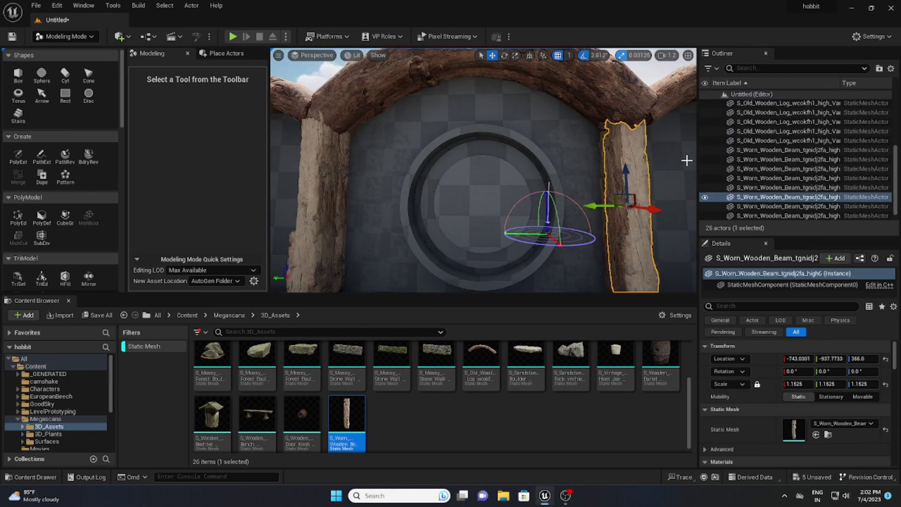
pyautogui.scroll(3, 501, 191)
pyautogui.moveTo(502, 191); pyautogui.dragTo(501, 239, button='middle')
# Step: Show only material instances in the Megascans Surfaces folder and apply MI_Rough_Brick_Wall to the right-hand side box
pyautogui.click(46, 441)
pyautogui.click(165, 347)
pyautogui.click(201, 332)
pyautogui.moveTo(252, 383)
pyautogui.click(366, 431)
pyautogui.scroll(-5, 502, 191)
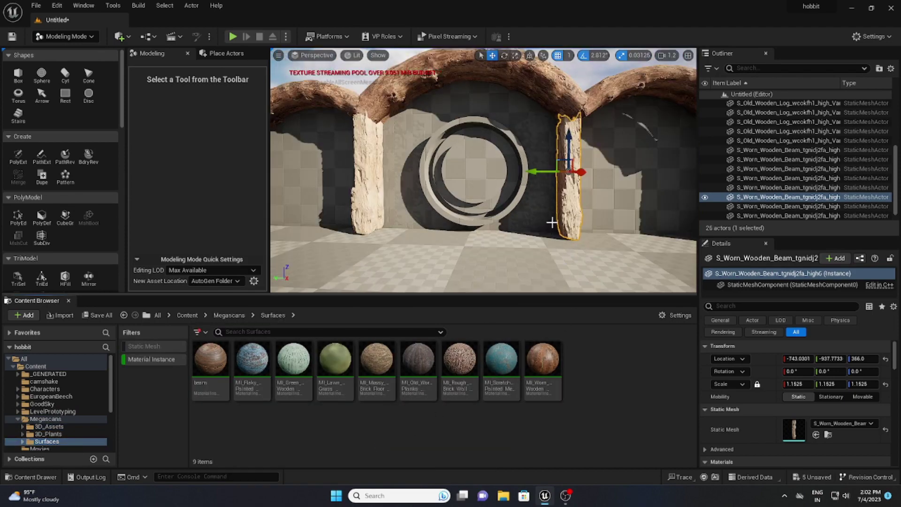
pyautogui.moveTo(460, 360); pyautogui.dragTo(632, 168)
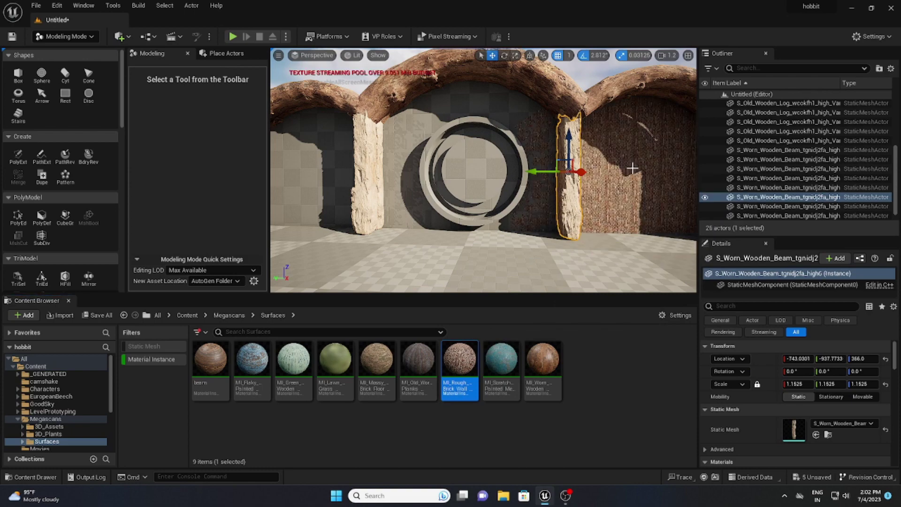
pyautogui.moveTo(631, 178); pyautogui.dragTo(663, 177, button='right')
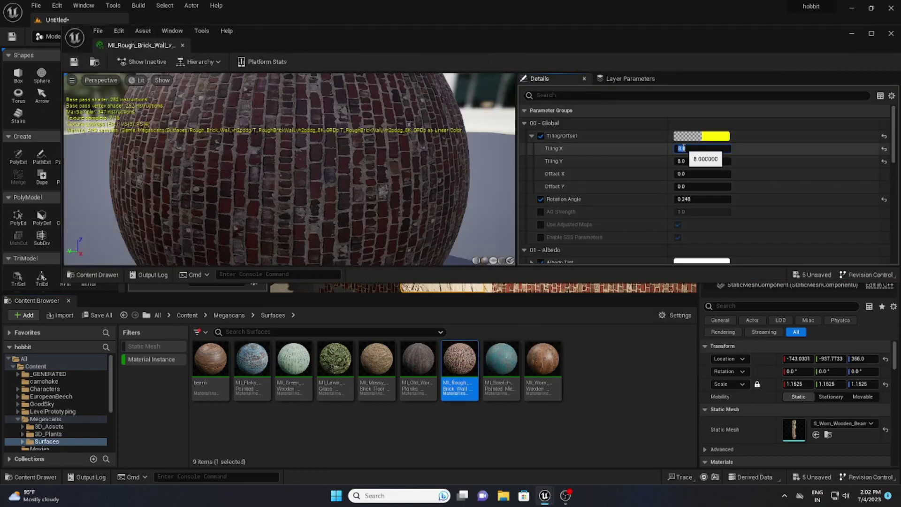
# Step: Set the rough brick wall material's Tiling X and Tiling Y to 1 and save it
pyautogui.write('1')
pyautogui.press('Tab')
pyautogui.write('1')
pyautogui.press('Return')
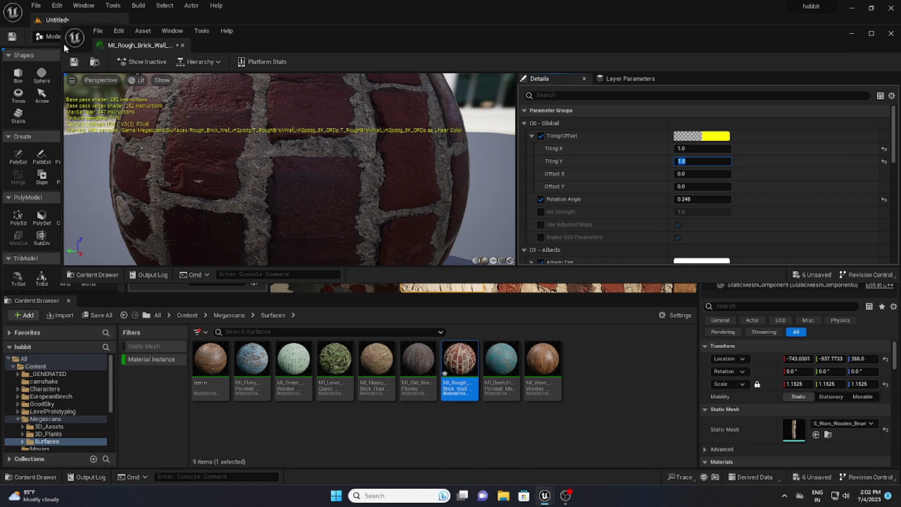
pyautogui.click(74, 63)
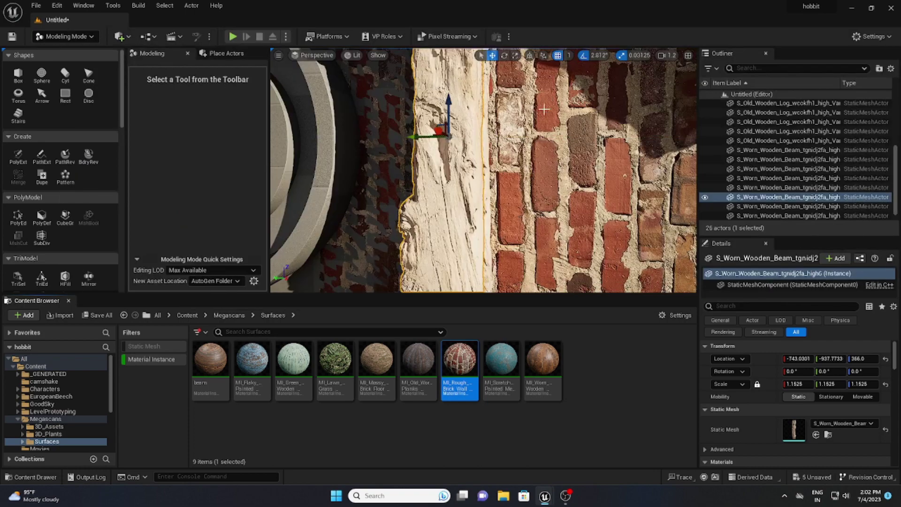
pyautogui.press('f')
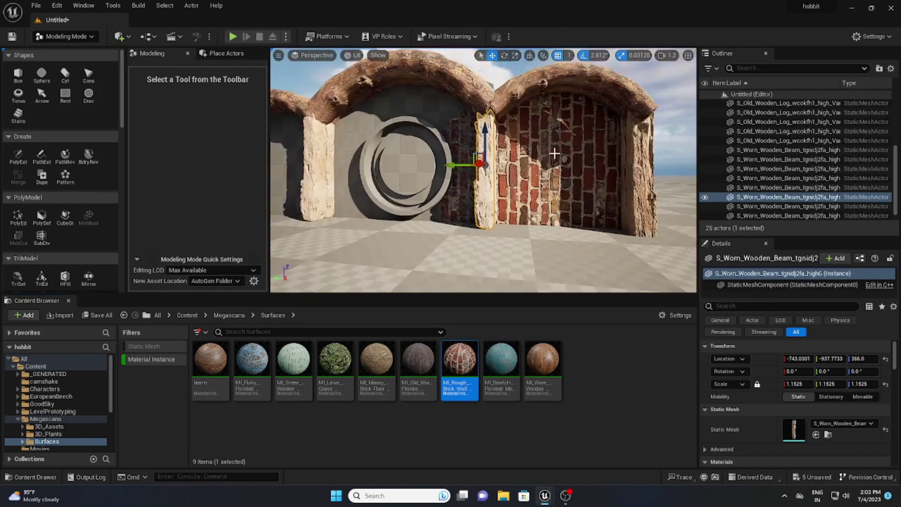
# Step: Open the rough brick wall material instance and set its Tiling X and Tiling Y to 3
pyautogui.doubleClick(459, 359)
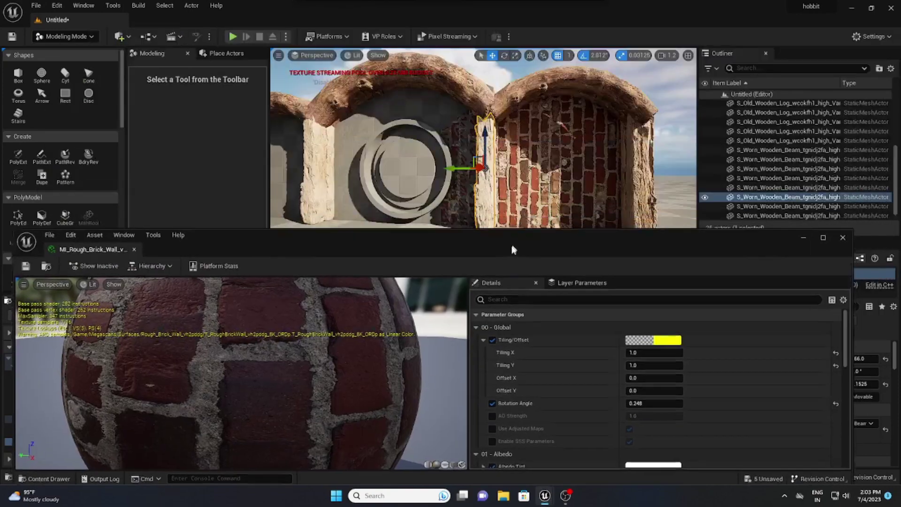
pyautogui.moveTo(512, 249); pyautogui.dragTo(507, 264)
pyautogui.click(637, 367)
pyautogui.write('3')
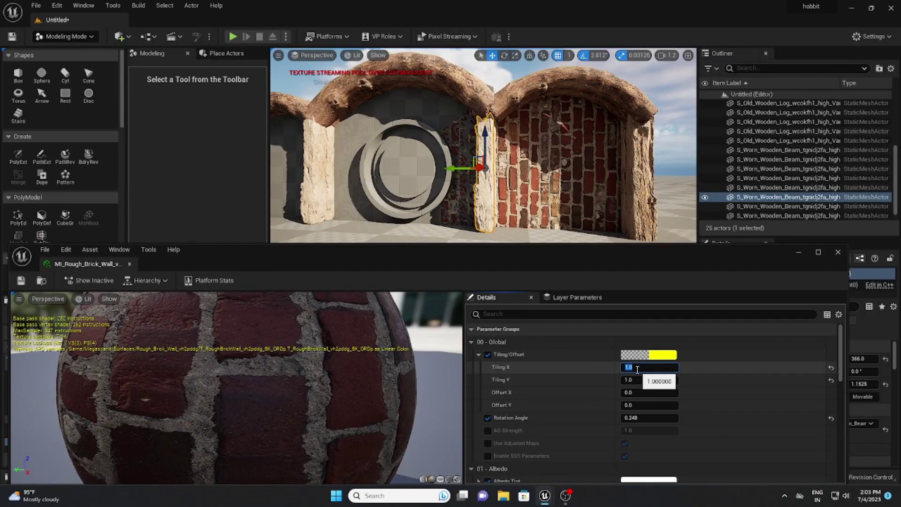
pyautogui.press('Tab')
pyautogui.write('3')
pyautogui.press('Return')
# Step: Set the brick material's Tiling X and Tiling Y to 2 and its Rotation Angle to 0.496, then save and close it
pyautogui.click(637, 368)
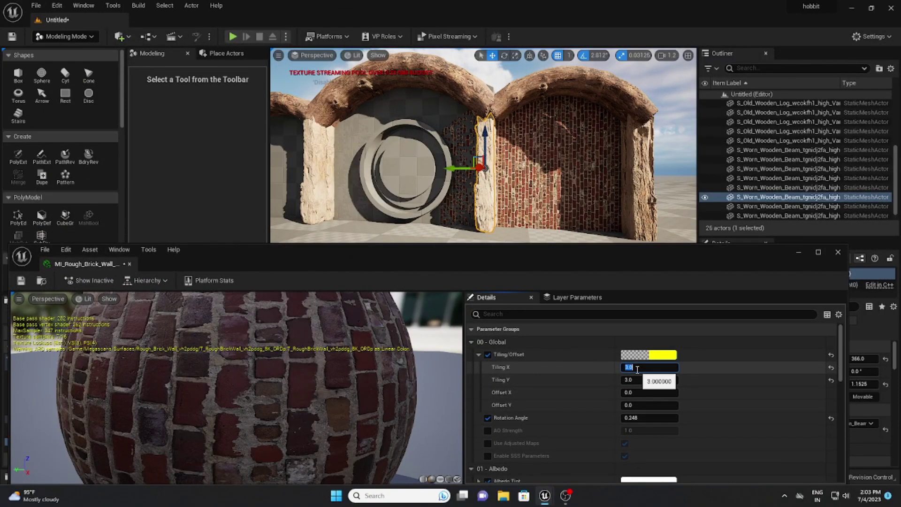
pyautogui.press('Tab')
pyautogui.write('2')
pyautogui.press('Return')
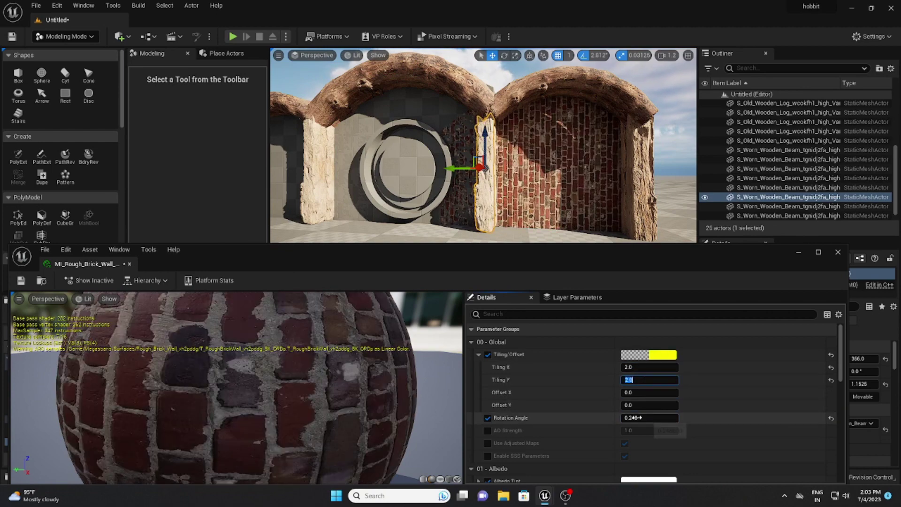
pyautogui.moveTo(638, 417); pyautogui.dragTo(657, 417)
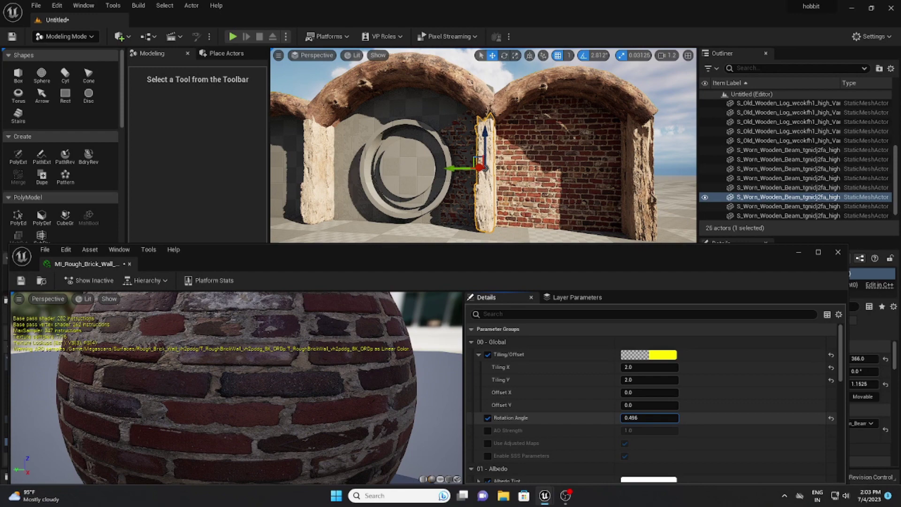
pyautogui.click(21, 282)
pyautogui.click(130, 264)
# Step: Apply the rough brick wall material to the wall around the round door
pyautogui.moveTo(460, 370); pyautogui.dragTo(422, 118)
pyautogui.moveTo(422, 140); pyautogui.dragTo(394, 141, button='right')
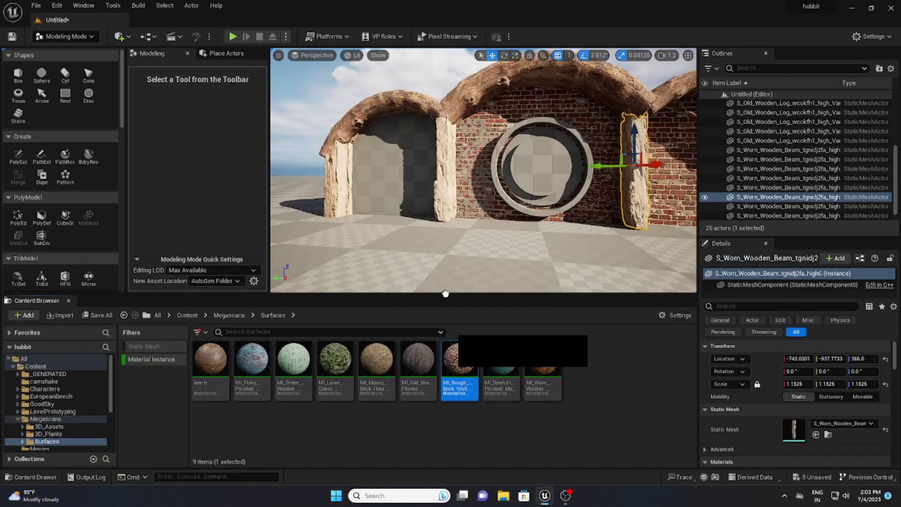
pyautogui.moveTo(484, 169); pyautogui.dragTo(498, 169, button='right')
# Step: Apply the worn wooden planks material to the door's outer ring and inner disc, and the scratched painted metal to the disc behind them
pyautogui.moveTo(542, 366); pyautogui.dragTo(518, 221)
pyautogui.moveTo(543, 366); pyautogui.dragTo(473, 204)
pyautogui.moveTo(501, 366); pyautogui.dragTo(497, 229)
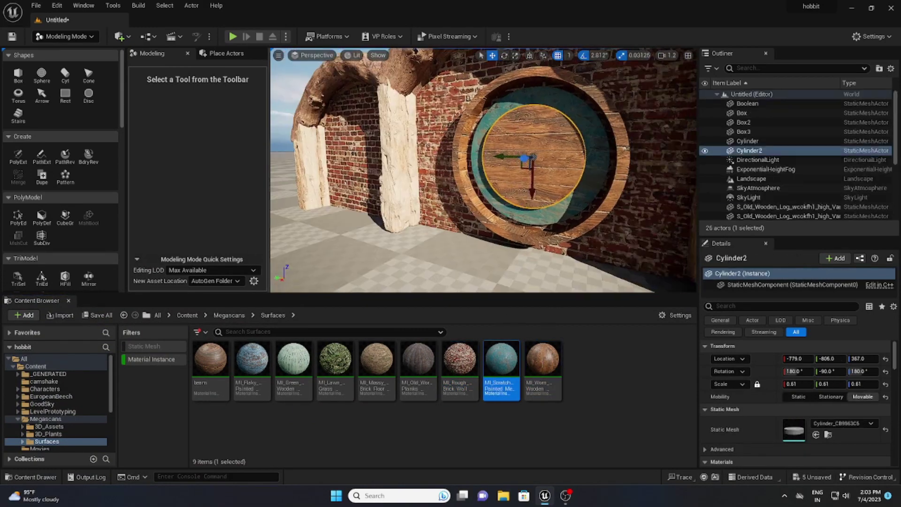
# Step: Create a box primitive near the base of the wooden post beside the round door
pyautogui.click(18, 73)
pyautogui.click(394, 225)
pyautogui.press('Return')
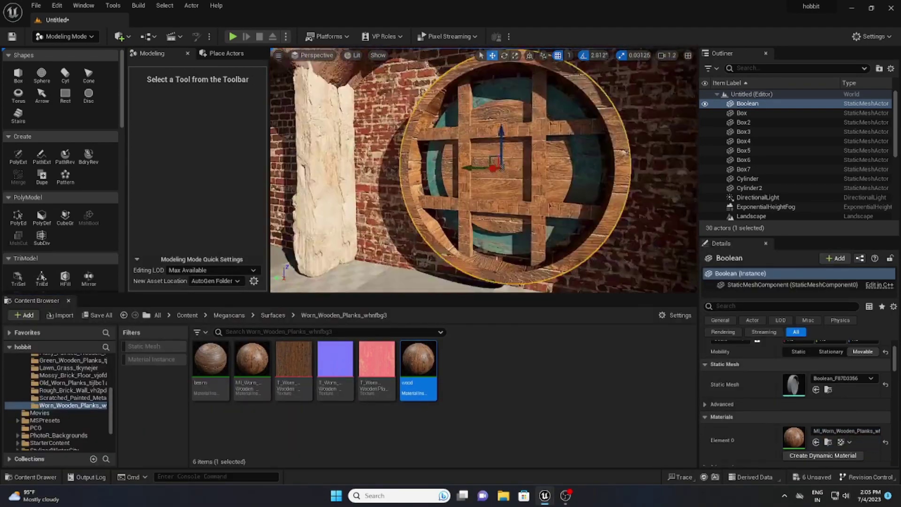
# Step: Cut the inner door disc into a ring with a Difference B - A mesh boolean between Cylinder2 and Cylinder3
pyautogui.doubleClick(749, 188)
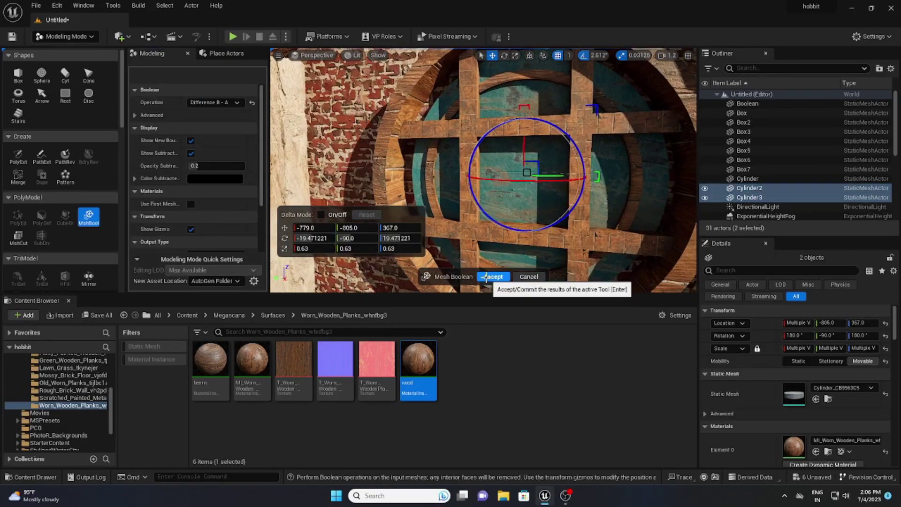
pyautogui.click(486, 276)
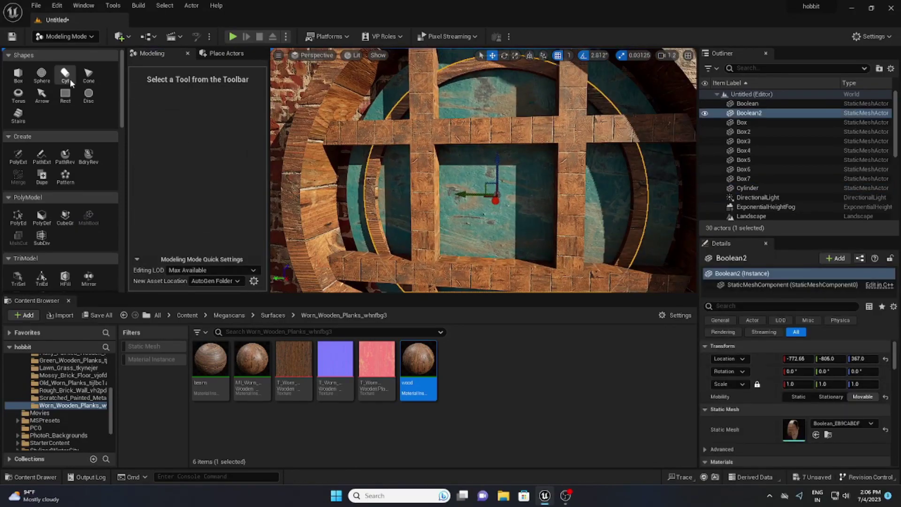
# Step: Create a cylinder for the door's centre and add the door's first cylinder to the selected house parts
pyautogui.click(65, 75)
pyautogui.click(495, 277)
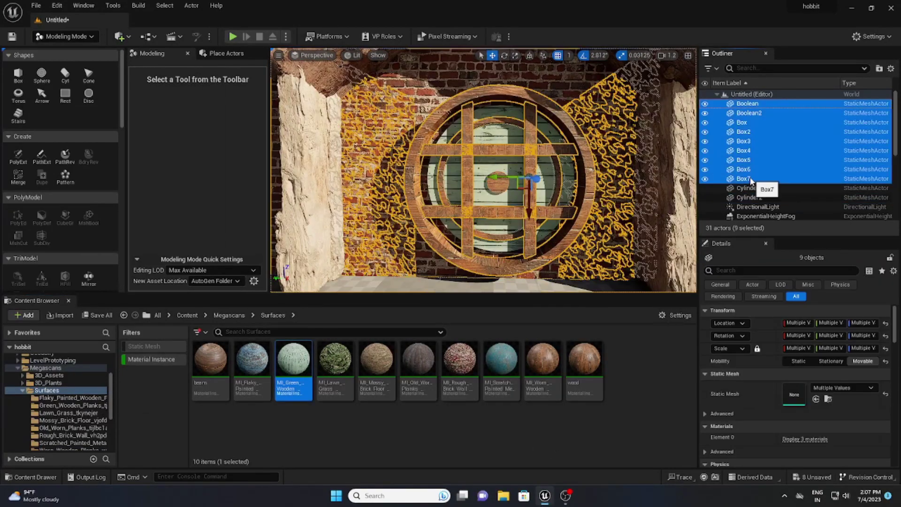
pyautogui.keyDown('ctrl'); pyautogui.click(760, 188); pyautogui.keyUp('ctrl')
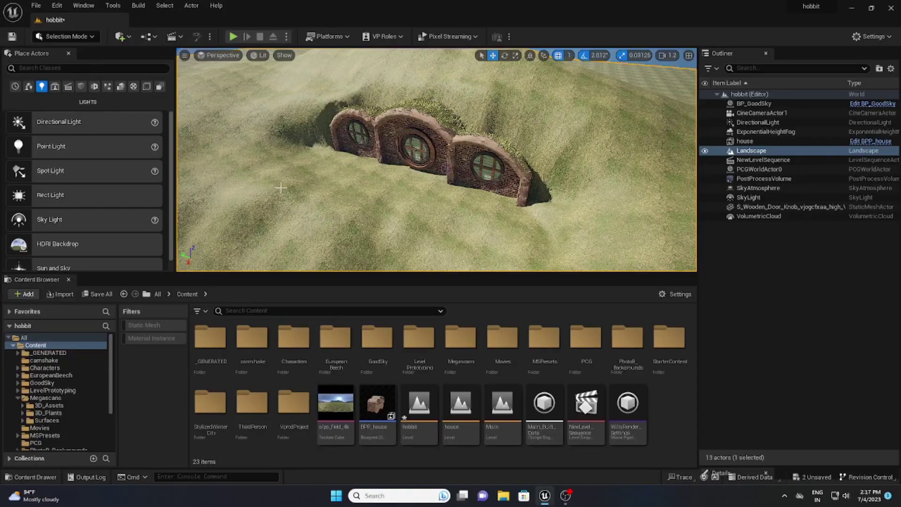
# Step: Create a folder named PCG_TUTORIAL in the Content folder and open it
pyautogui.rightClick(652, 413)
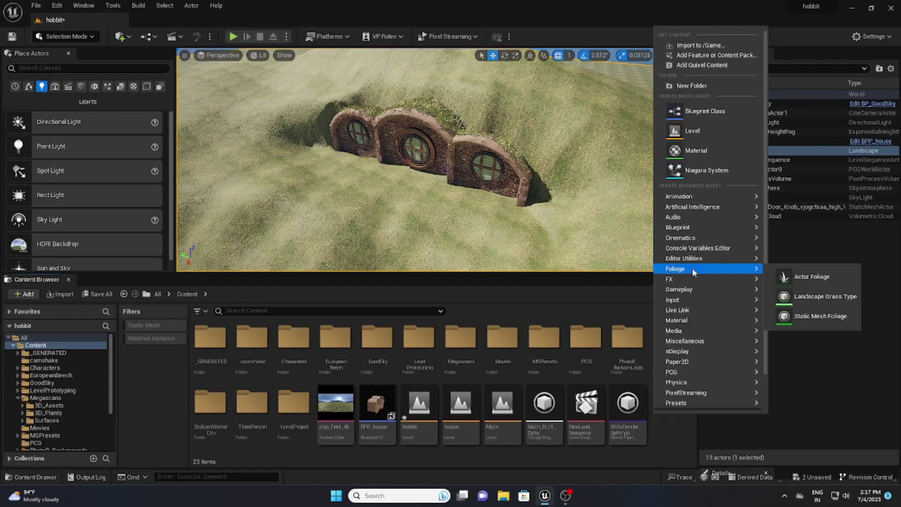
pyautogui.click(680, 87)
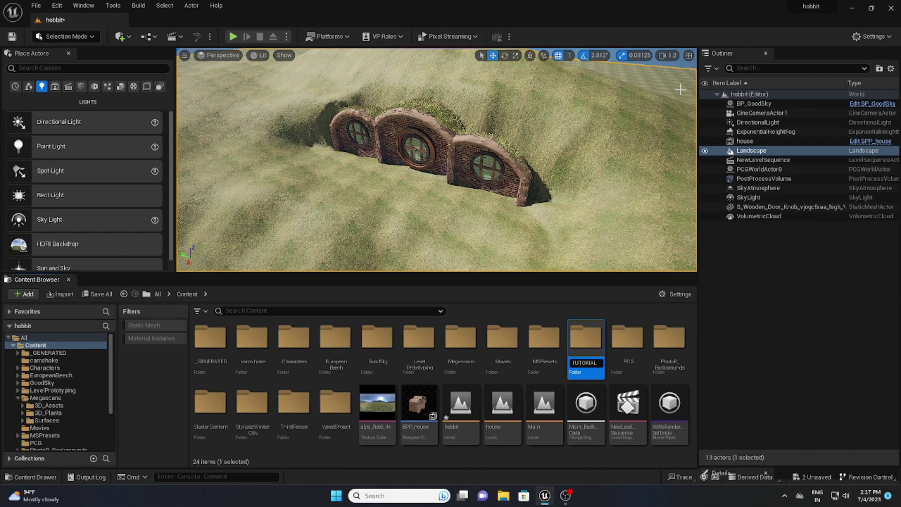
pyautogui.press('Return')
pyautogui.press('Return')
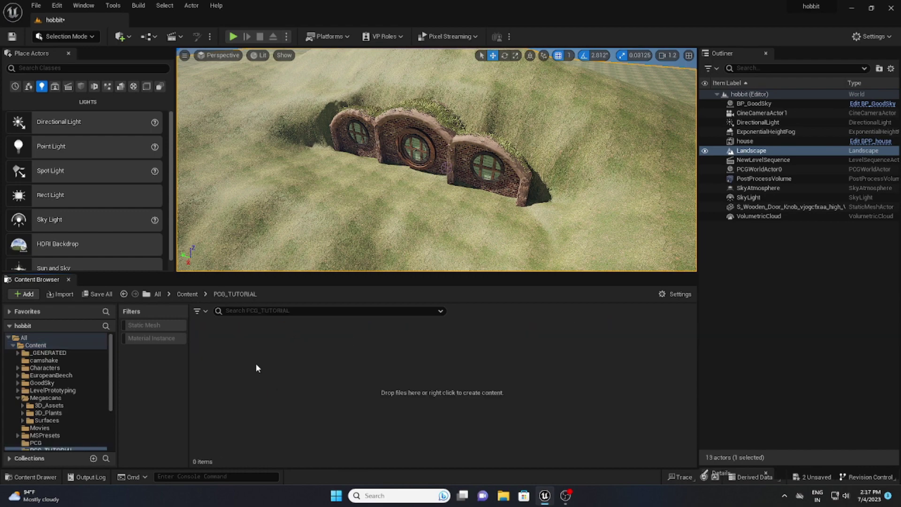
# Step: Create a PCG Graph named GRASSES in the PCG_TUTORIAL folder and open it
pyautogui.rightClick(265, 393)
pyautogui.moveTo(322, 351)
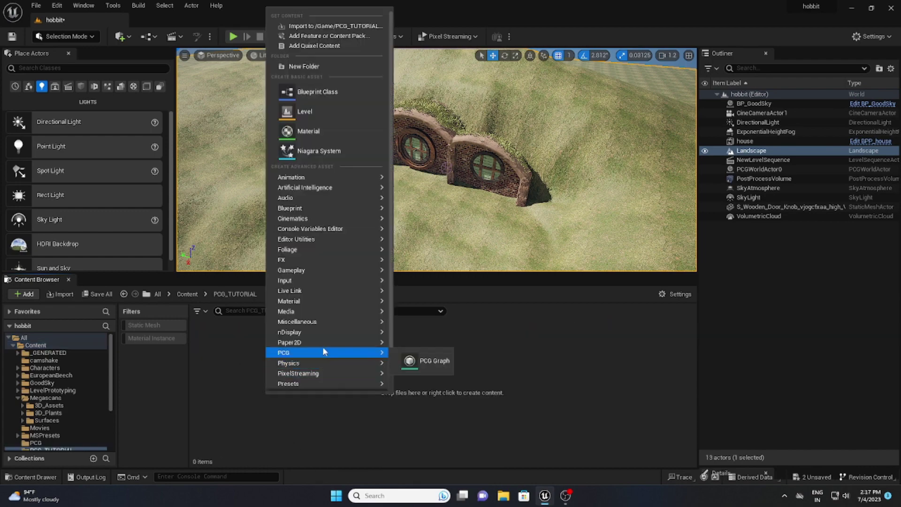
pyautogui.click(425, 358)
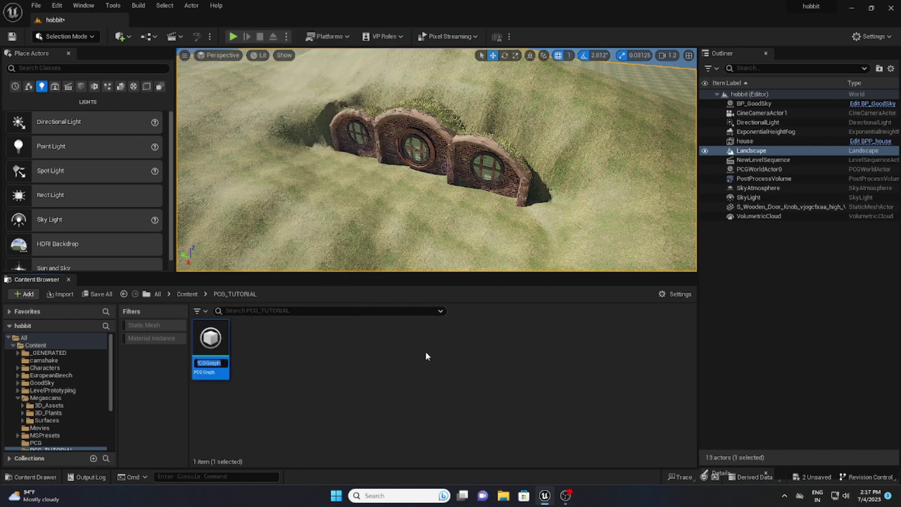
pyautogui.write('GRASSES]')
pyautogui.press('BackSpace')
pyautogui.press('Return')
pyautogui.press('Return')
# Step: Arrange and enlarge the GRASSES graph window above the content browser and widen its node canvas
pyautogui.moveTo(563, 268); pyautogui.dragTo(584, 13)
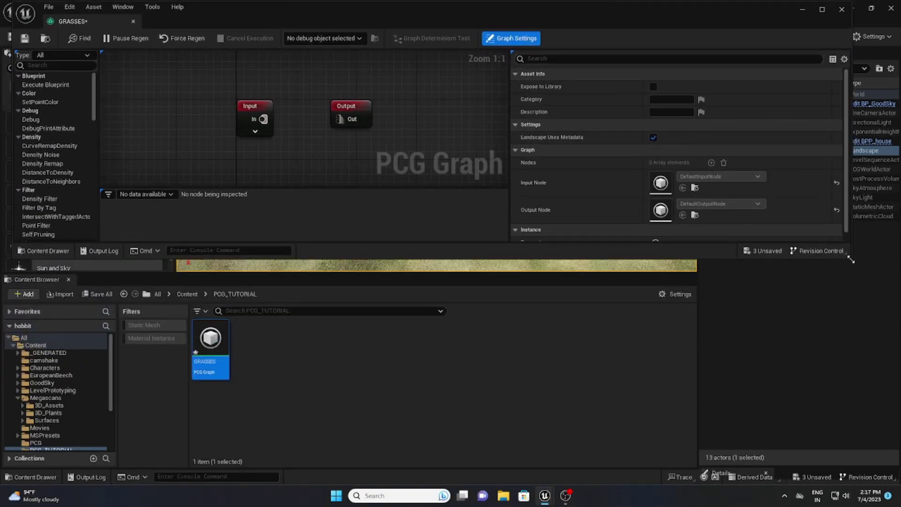
pyautogui.moveTo(852, 257)
pyautogui.mouseDown()
pyautogui.moveTo(855, 267)
pyautogui.moveTo(855, 253)
pyautogui.mouseUp()
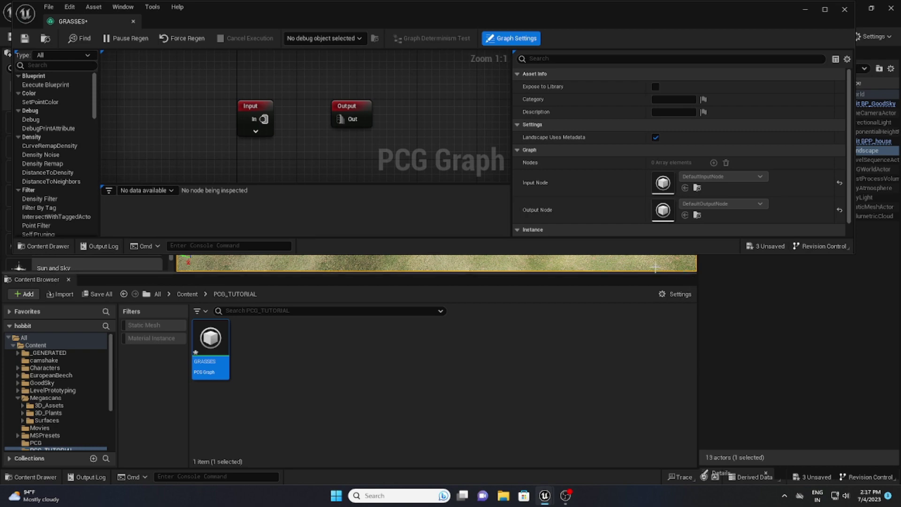
pyautogui.moveTo(654, 272); pyautogui.dragTo(656, 308)
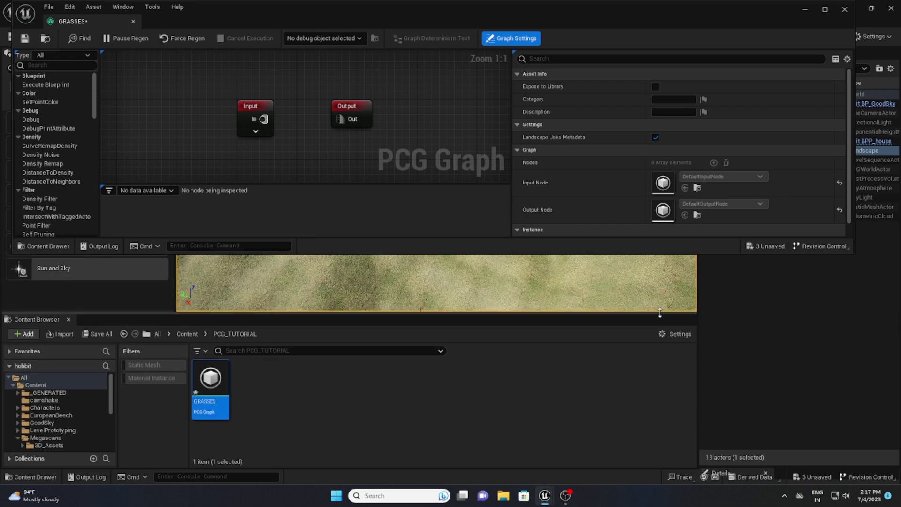
pyautogui.moveTo(851, 257); pyautogui.dragTo(896, 327)
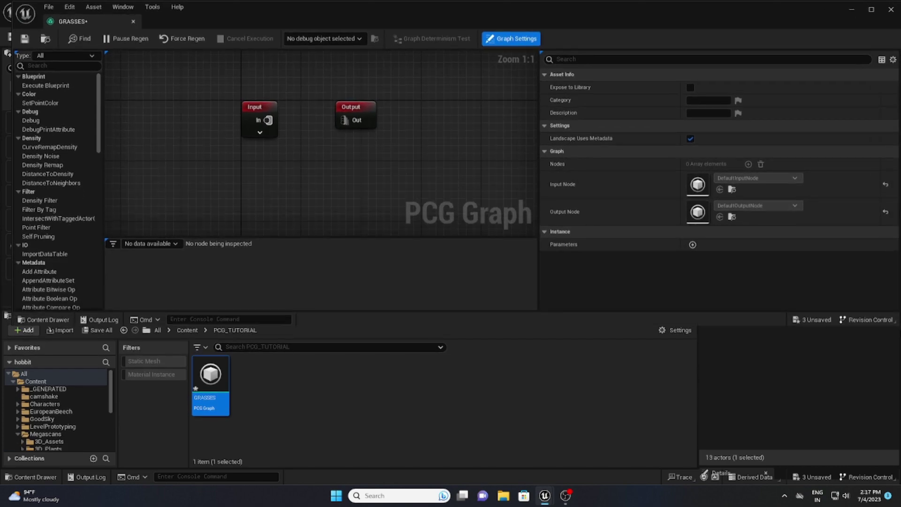
pyautogui.moveTo(368, 111); pyautogui.dragTo(686, 116)
# Step: Spread the Input and Output nodes apart and expand the Input node to show all its pins
pyautogui.moveTo(253, 106); pyautogui.dragTo(156, 114)
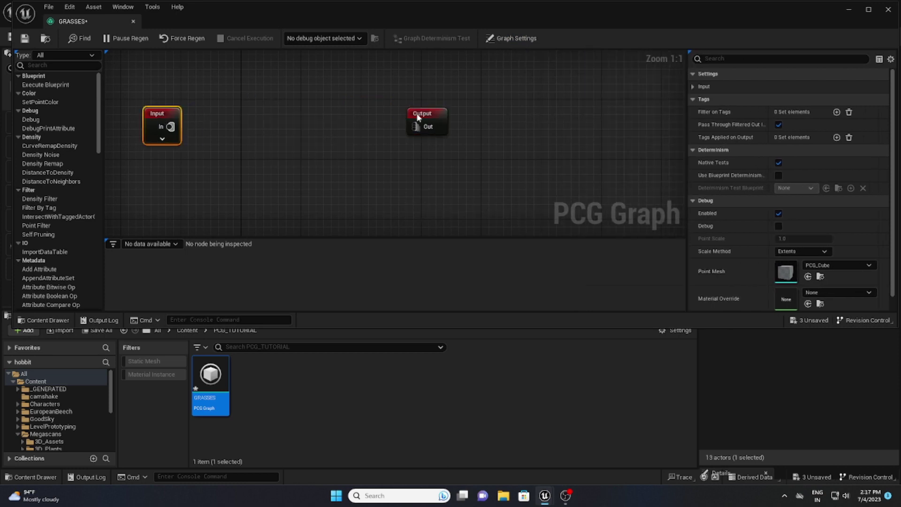
pyautogui.moveTo(414, 118); pyautogui.dragTo(549, 120)
pyautogui.click(163, 140)
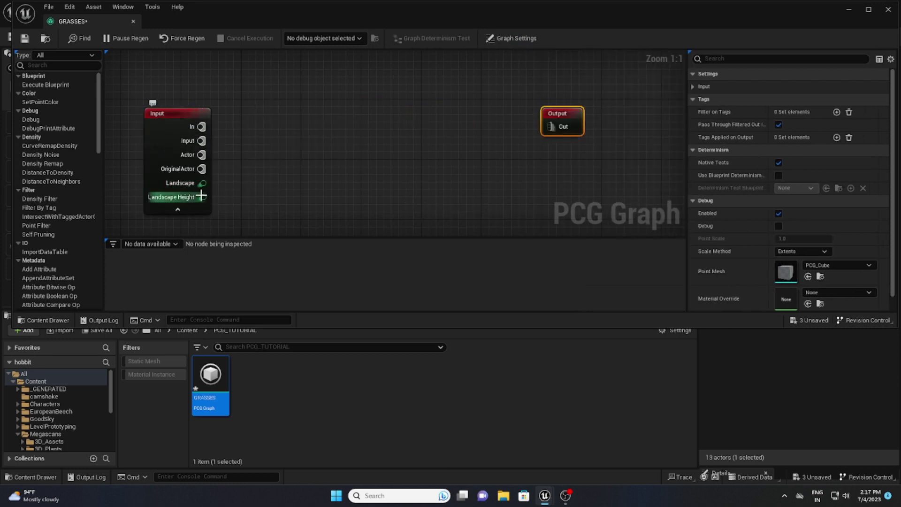
# Step: Add a Surface Sampler node fed by the Input node's Landscape output
pyautogui.moveTo(202, 183); pyautogui.dragTo(255, 148)
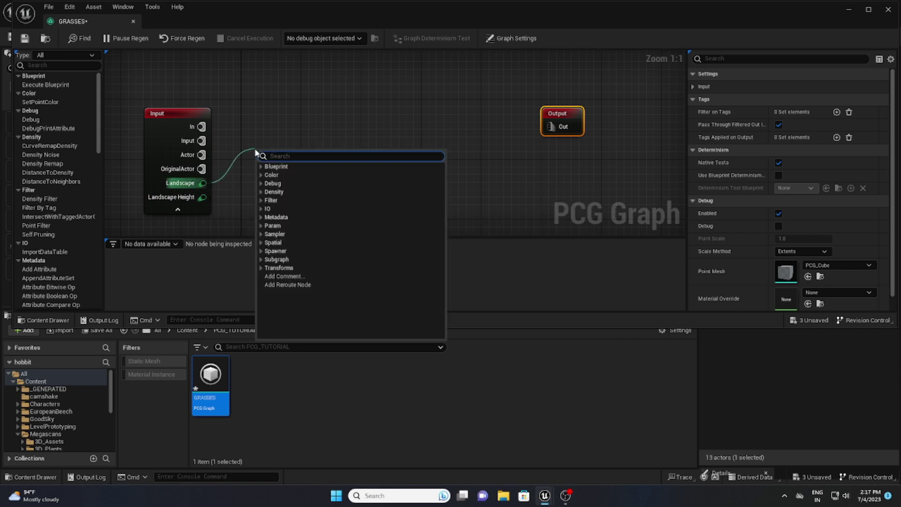
pyautogui.write('SURF')
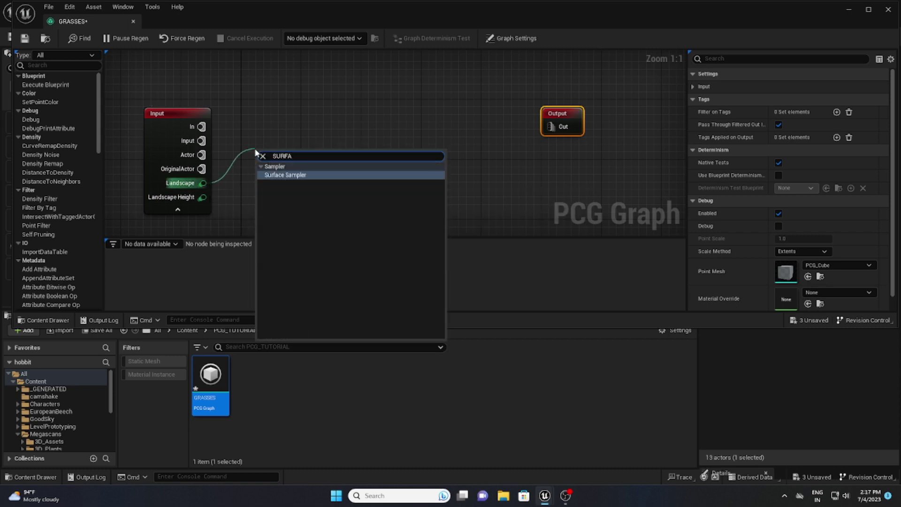
pyautogui.write('A')
pyautogui.click(285, 174)
# Step: Add a Density Filter node connected to the Surface Sampler's output
pyautogui.moveTo(340, 167); pyautogui.dragTo(397, 156)
pyautogui.write('DEN')
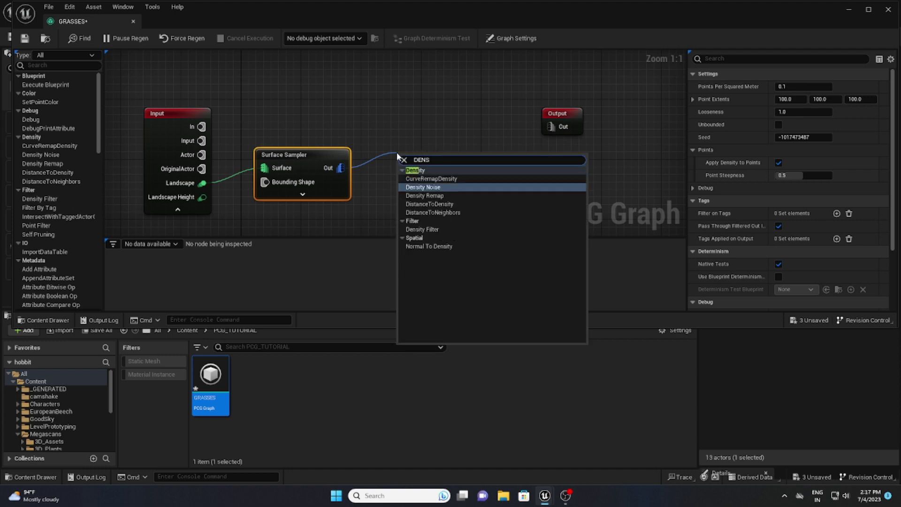
pyautogui.write('S')
pyautogui.click(430, 230)
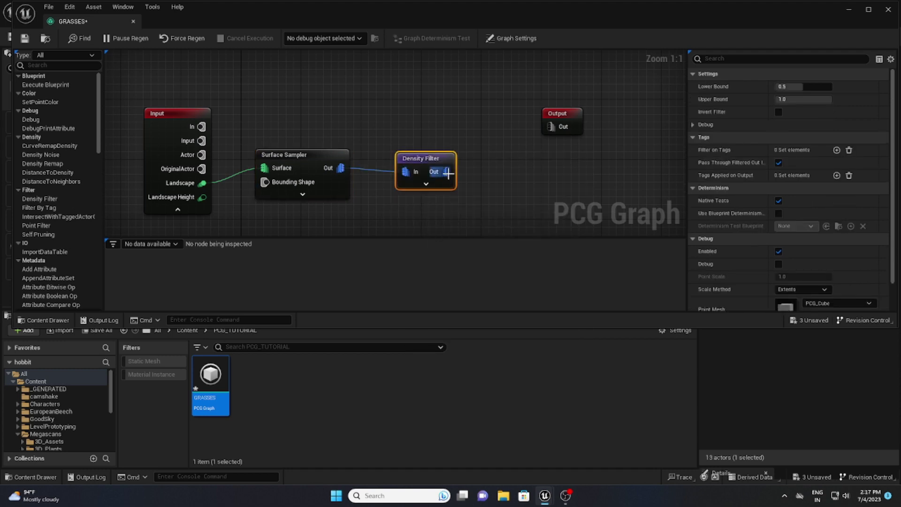
# Step: Add a Transform Points node connected to the Density Filter's output
pyautogui.moveTo(447, 173); pyautogui.dragTo(464, 170)
pyautogui.write('TRA')
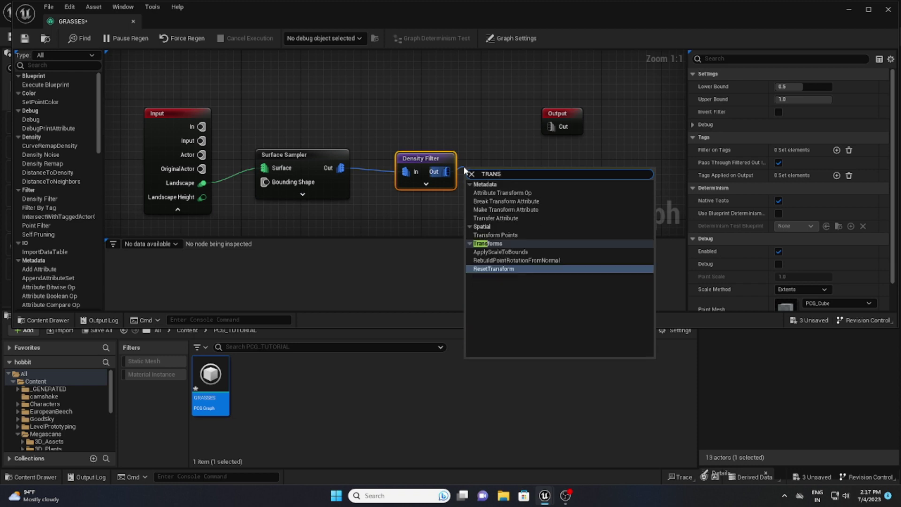
pyautogui.write('NS')
pyautogui.click(495, 235)
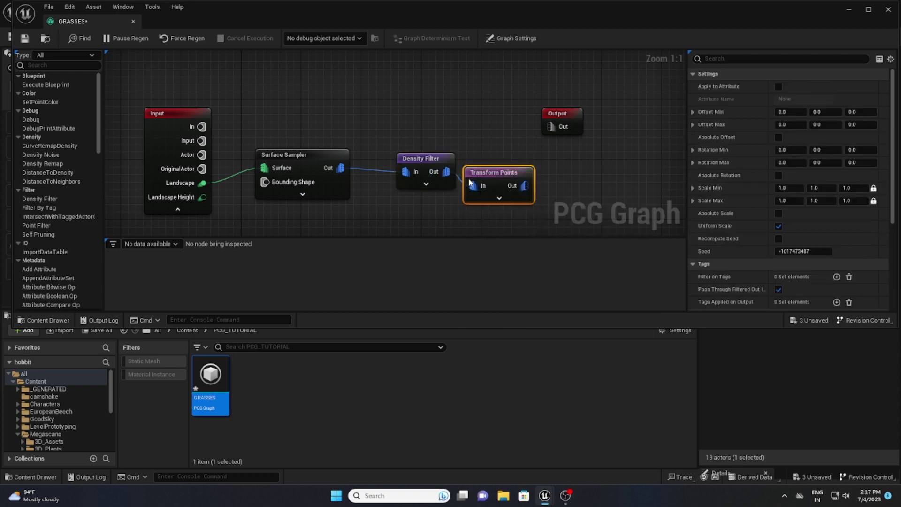
# Step: Add a Static Mesh Spawner node connected to the Transform Points output
pyautogui.moveTo(523, 185); pyautogui.dragTo(560, 188)
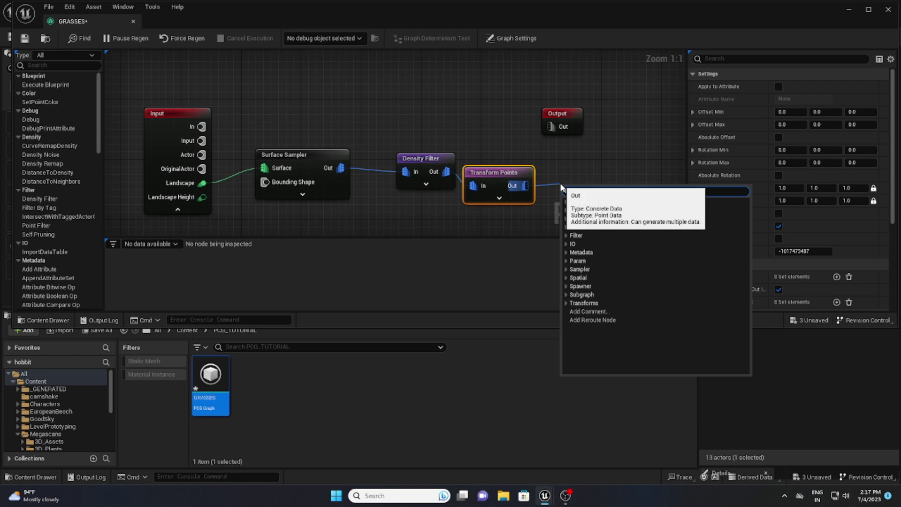
pyautogui.write('STAT')
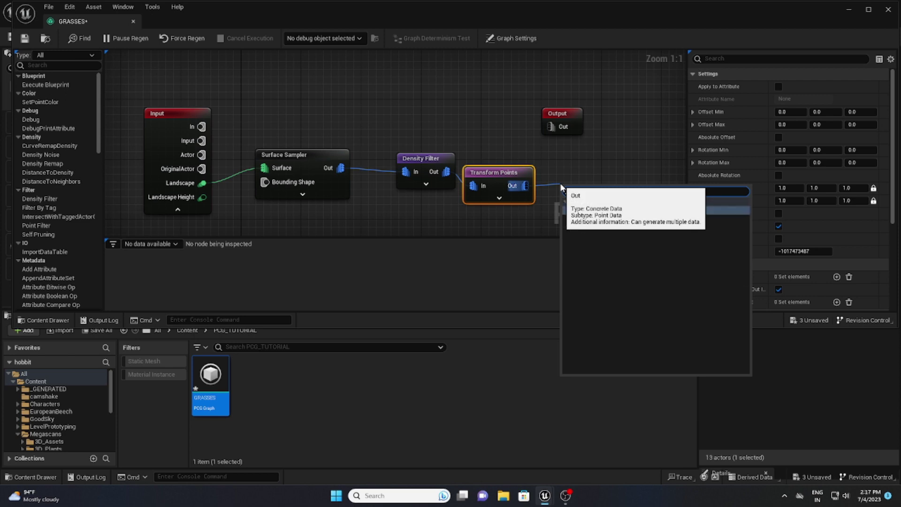
pyautogui.click(639, 210)
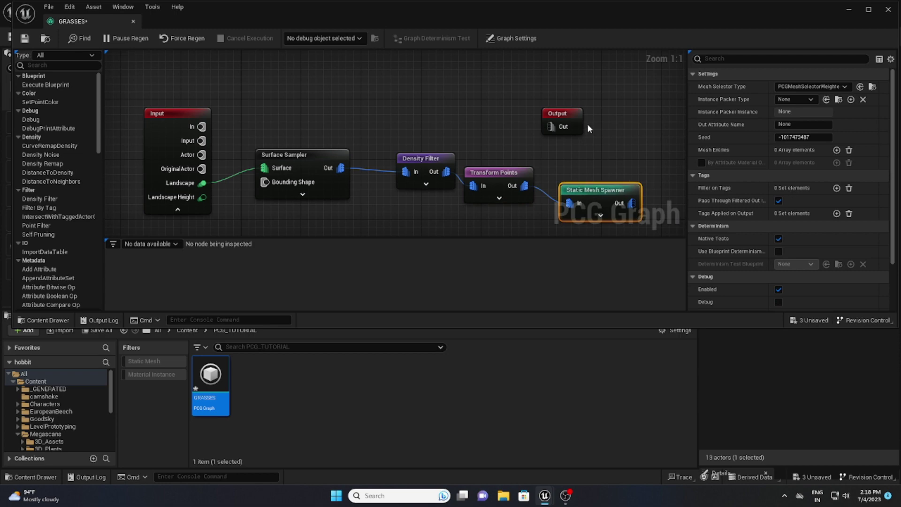
# Step: Maximize the graph editor, widen the canvas, and reposition the Output and Surface Sampler nodes for a clearer layout
pyautogui.moveTo(566, 121); pyautogui.dragTo(631, 128)
pyautogui.click(867, 9)
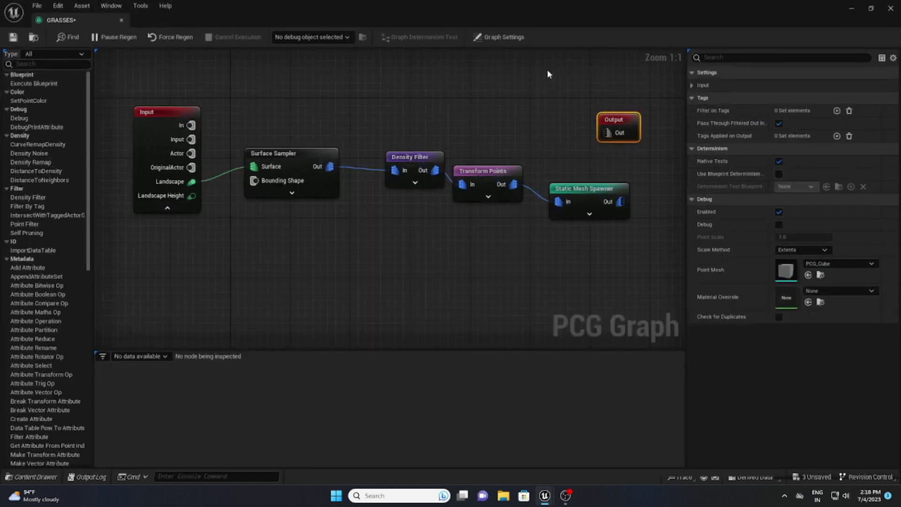
pyautogui.moveTo(685, 177); pyautogui.dragTo(755, 177)
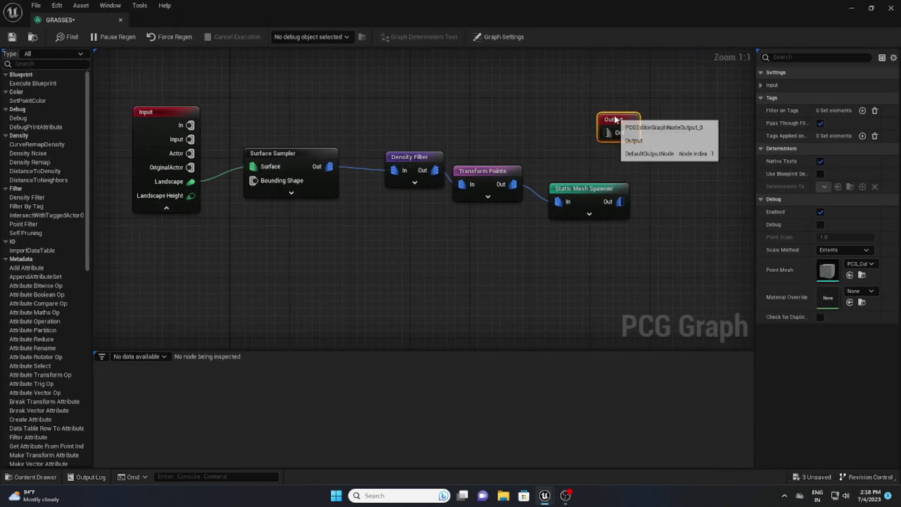
pyautogui.moveTo(614, 117); pyautogui.dragTo(689, 133)
pyautogui.moveTo(288, 162)
pyautogui.mouseDown()
pyautogui.moveTo(288, 146)
pyautogui.moveTo(288, 169)
pyautogui.mouseUp()
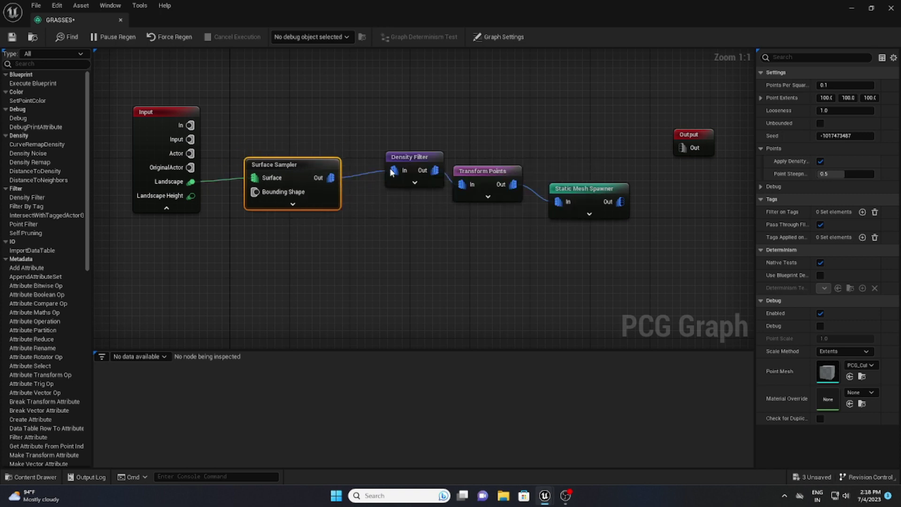
# Step: Line up the Density Filter, Transform Points, Static Mesh Spawner and Output nodes, and connect the spawner's output to the Output node
pyautogui.moveTo(408, 157); pyautogui.dragTo(395, 164)
pyautogui.moveTo(458, 175); pyautogui.dragTo(460, 168)
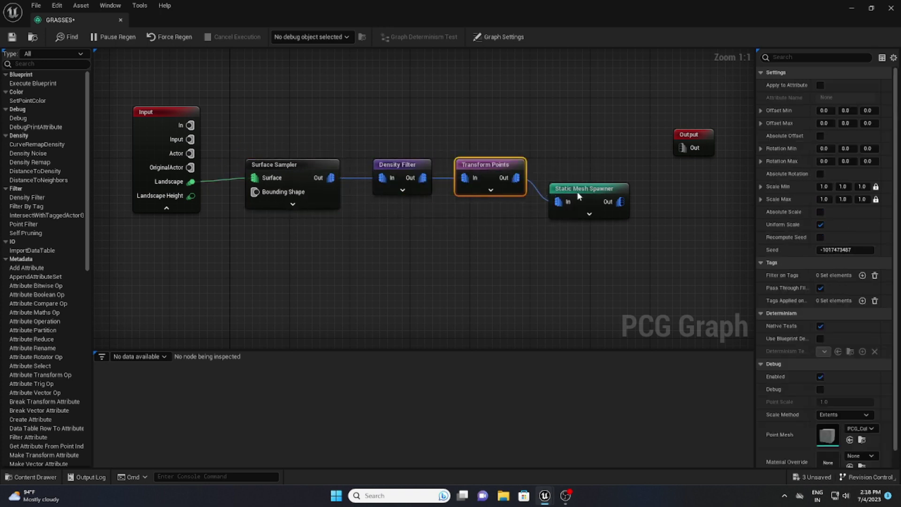
pyautogui.moveTo(566, 194); pyautogui.dragTo(563, 177)
pyautogui.moveTo(693, 140); pyautogui.dragTo(695, 174)
pyautogui.moveTo(618, 186); pyautogui.dragTo(678, 189)
pyautogui.moveTo(613, 123); pyautogui.dragTo(531, 114, button='right')
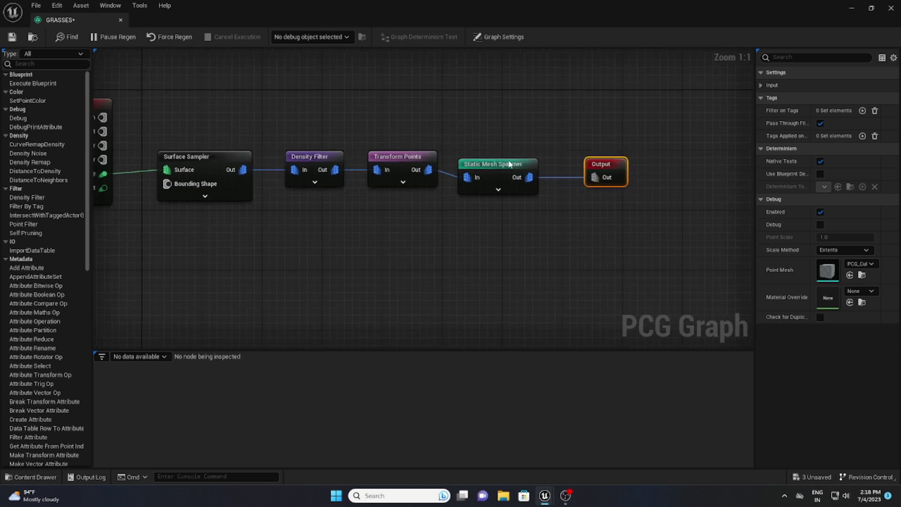
# Step: Add three Mesh Entries elements to the Static Mesh Spawner node, widening its settings for easier editing
pyautogui.click(496, 168)
pyautogui.moveTo(756, 159); pyautogui.dragTo(660, 150)
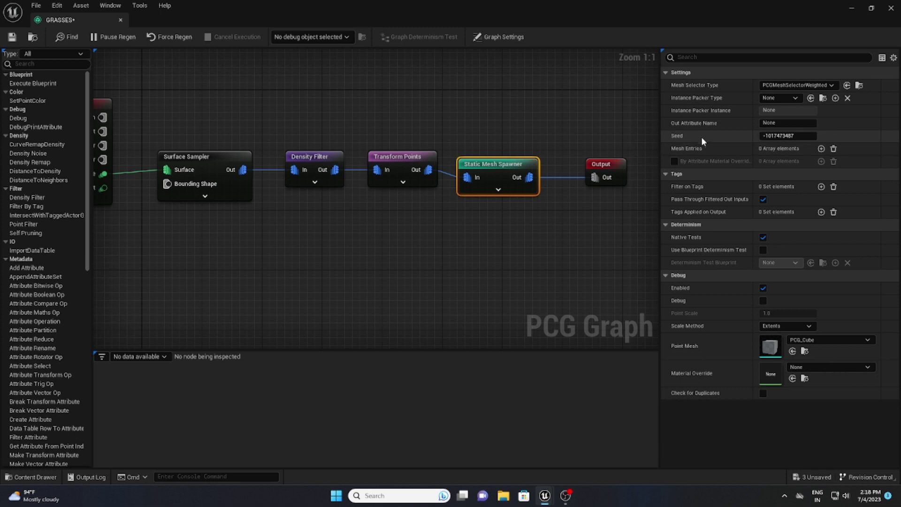
pyautogui.click(821, 149)
pyautogui.click(820, 148)
pyautogui.click(821, 149)
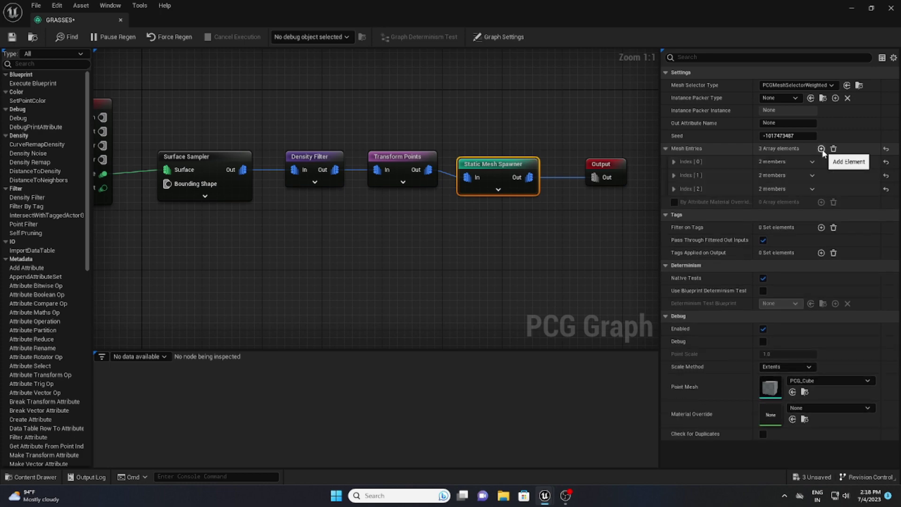
# Step: Shrink the graph editor to reveal the content browser and open the Megascans 3D_Plants folder Grass_Clumps_rbojr
pyautogui.click(867, 10)
pyautogui.scroll(-2, 76, 416)
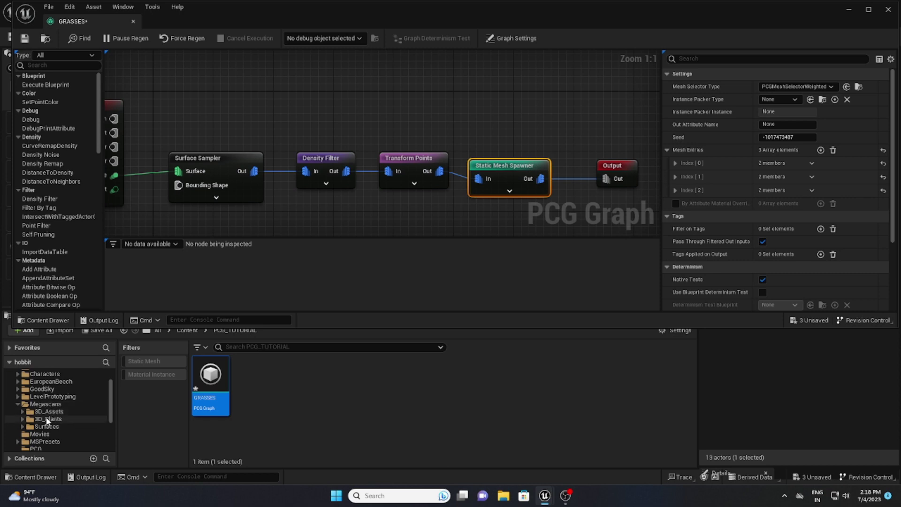
pyautogui.click(63, 418)
pyautogui.doubleClick(210, 375)
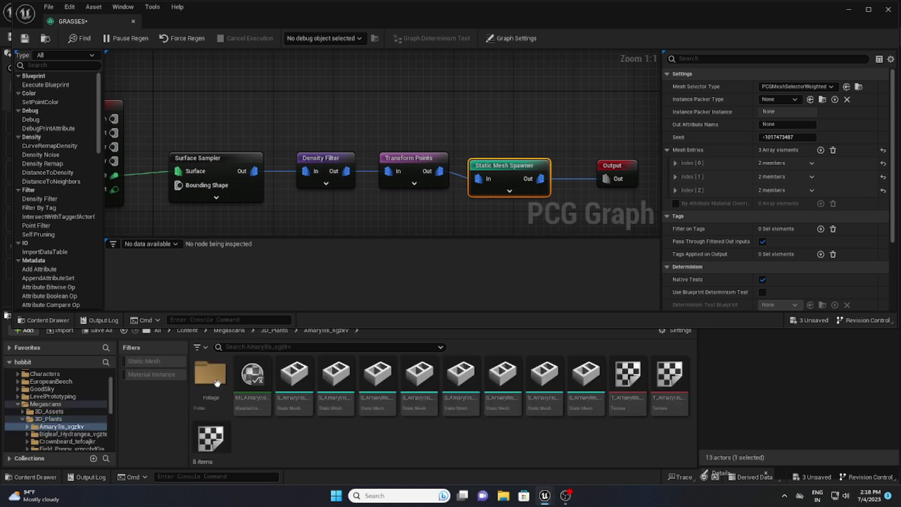
pyautogui.click(73, 435)
pyautogui.click(72, 441)
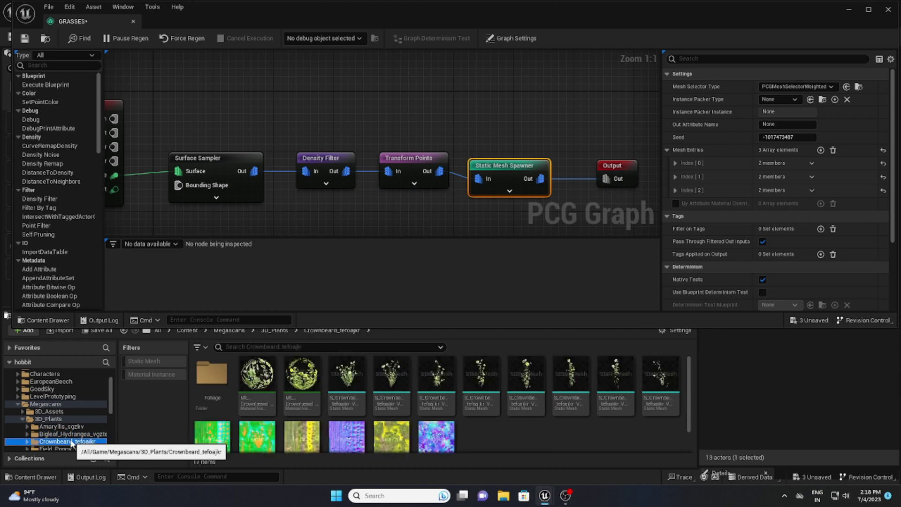
pyautogui.scroll(-2, 73, 441)
pyautogui.click(74, 435)
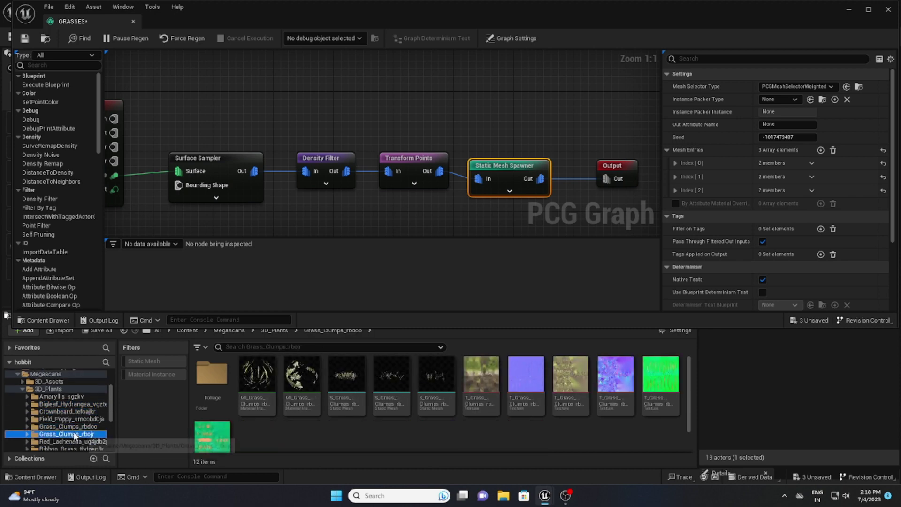
# Step: Assign the first Grass_Clumps_rbojr static mesh to the Index 0 mesh entry
pyautogui.click(675, 162)
pyautogui.click(682, 176)
pyautogui.moveTo(346, 375); pyautogui.dragTo(816, 208)
pyautogui.click(675, 163)
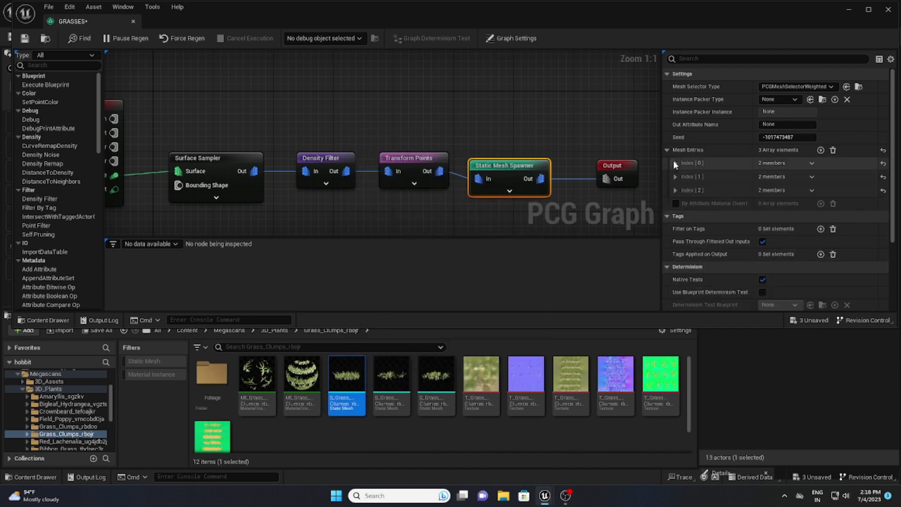
# Step: Assign the third static mesh from the Ribbon_Grass_tbdpec3r folder to the Index 1 mesh entry
pyautogui.click(675, 177)
pyautogui.click(682, 190)
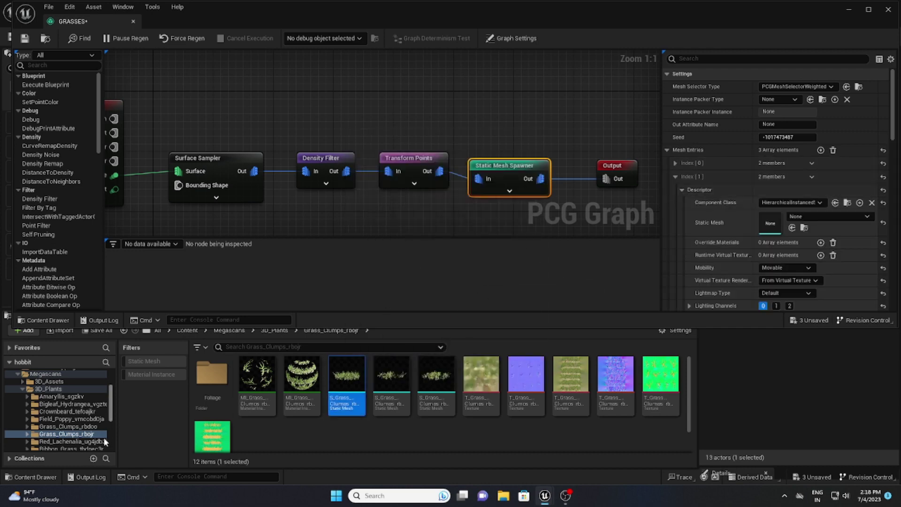
pyautogui.click(82, 441)
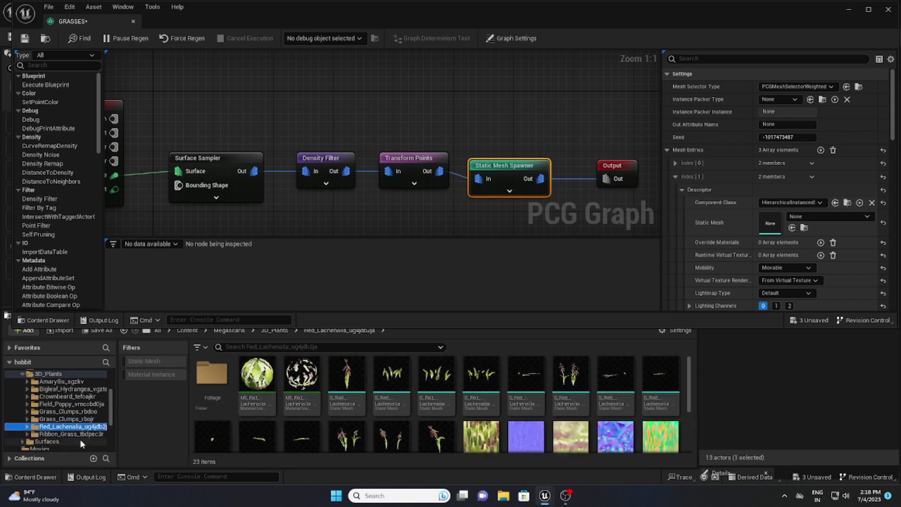
pyautogui.click(70, 434)
pyautogui.moveTo(436, 375); pyautogui.dragTo(825, 220)
pyautogui.click(676, 177)
# Step: Assign the sixth Ribbon Grass static mesh to the Index 2 mesh entry and save the GRASSES graph
pyautogui.click(675, 189)
pyautogui.moveTo(570, 375); pyautogui.dragTo(798, 232)
pyautogui.click(676, 190)
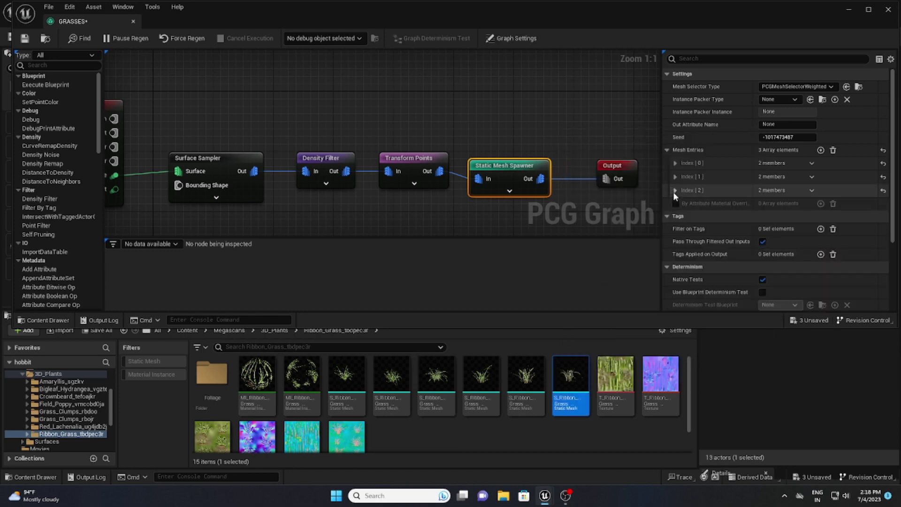
pyautogui.click(666, 150)
pyautogui.click(25, 40)
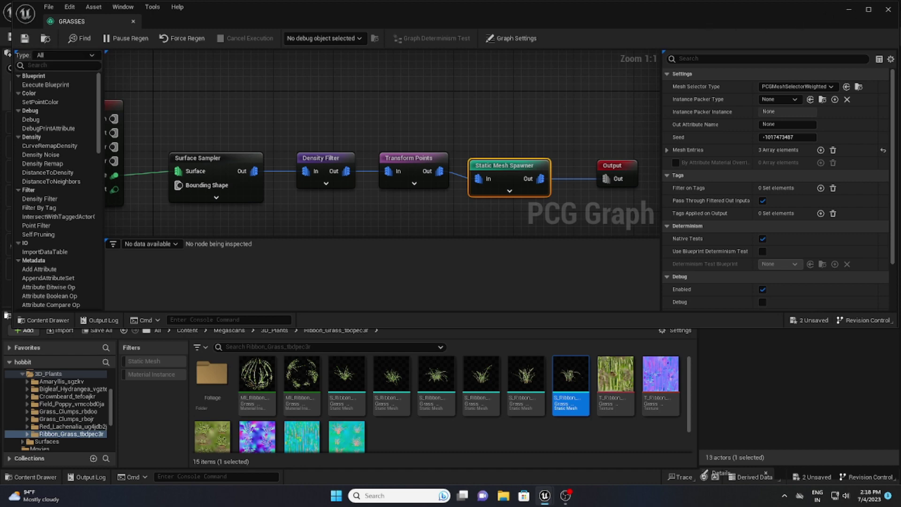
# Step: Return to the hobbit level and open the PCG_TUTORIAL content folder
pyautogui.moveTo(897, 3); pyautogui.dragTo(445, 10)
pyautogui.click(395, 20)
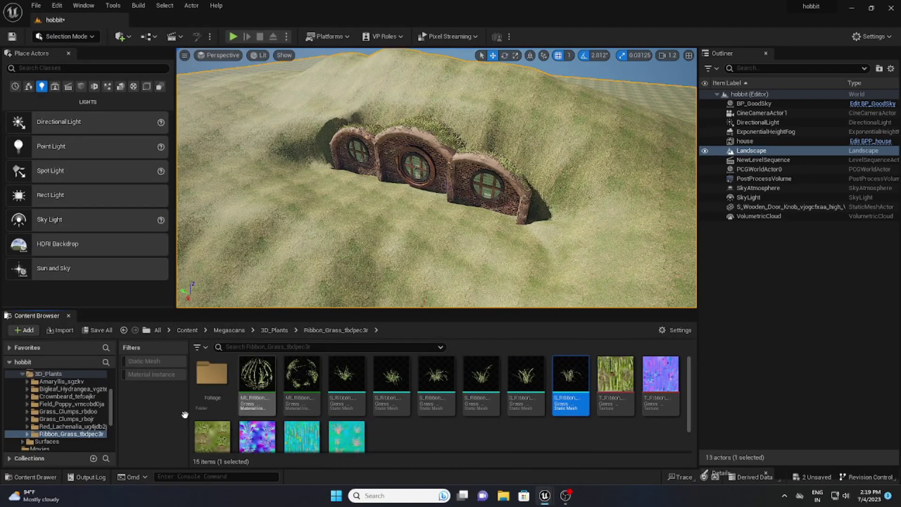
pyautogui.scroll(3, 50, 423)
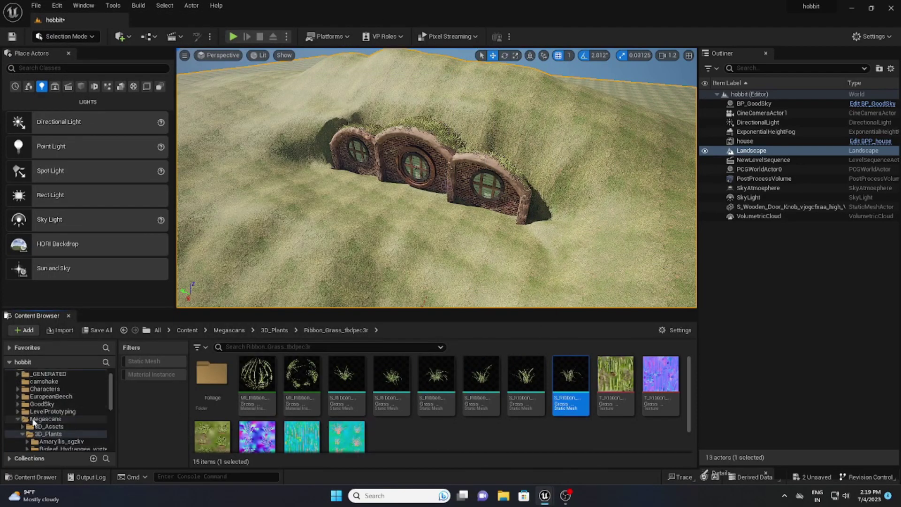
pyautogui.click(18, 421)
pyautogui.scroll(-3, 29, 421)
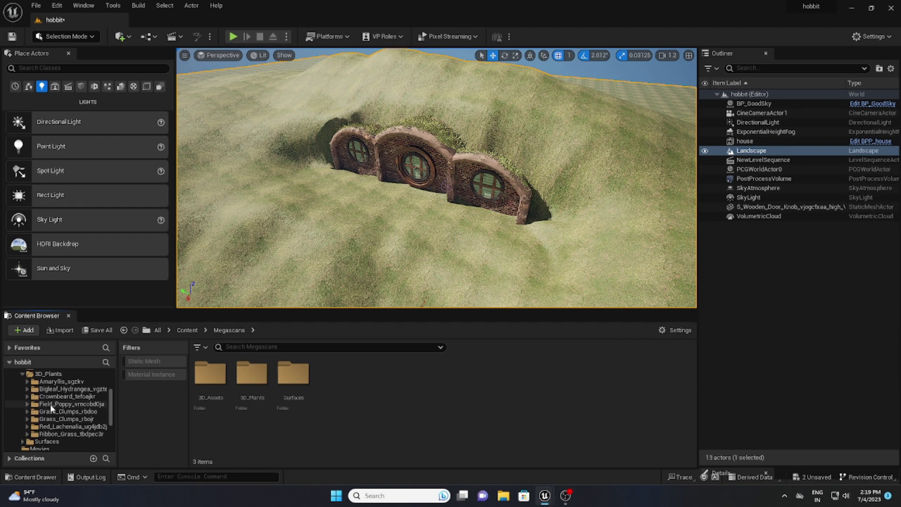
pyautogui.scroll(-6, 50, 408)
pyautogui.click(36, 371)
pyautogui.click(51, 378)
# Step: Place the GRASSES graph in the level as a volume on the hill above the house
pyautogui.click(199, 368)
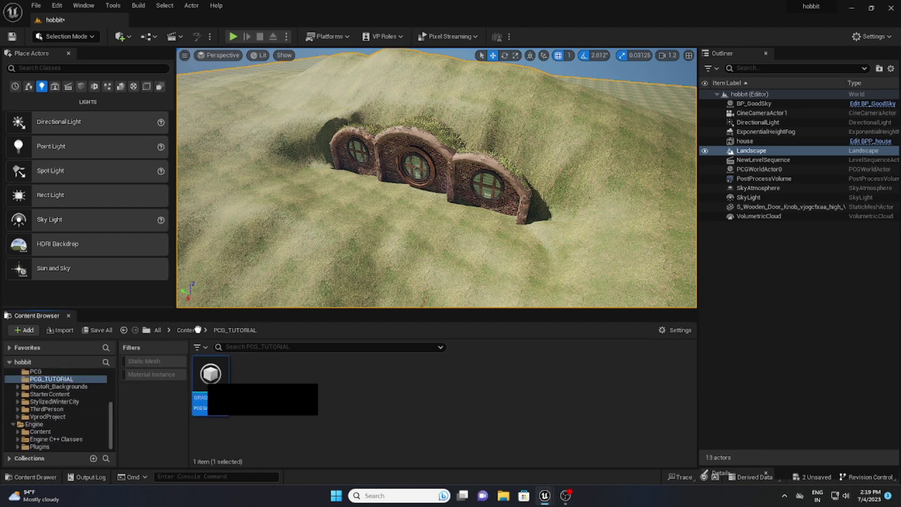
pyautogui.moveTo(478, 100); pyautogui.dragTo(479, 101)
pyautogui.moveTo(551, 124); pyautogui.dragTo(469, 122, button='right')
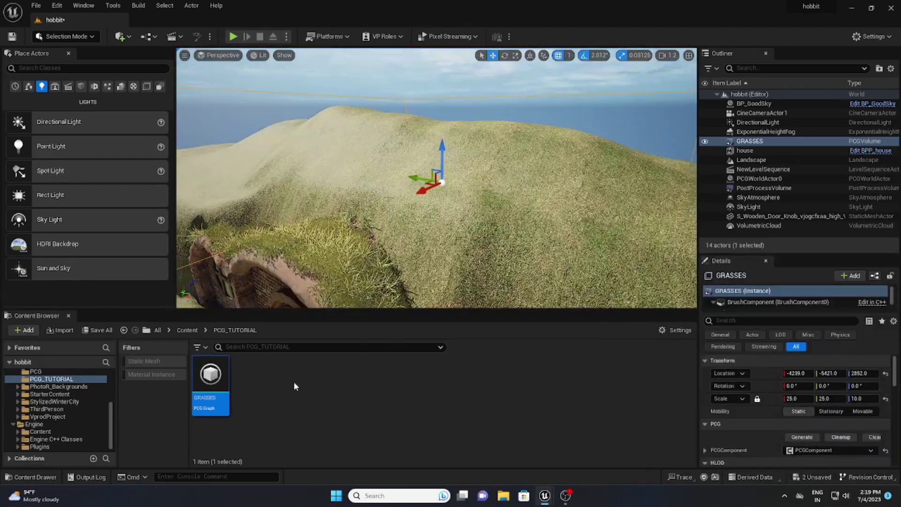
# Step: Reopen the GRASSES graph in a maximized editor, nudge the Static Mesh Spawner node and save the graph
pyautogui.doubleClick(210, 374)
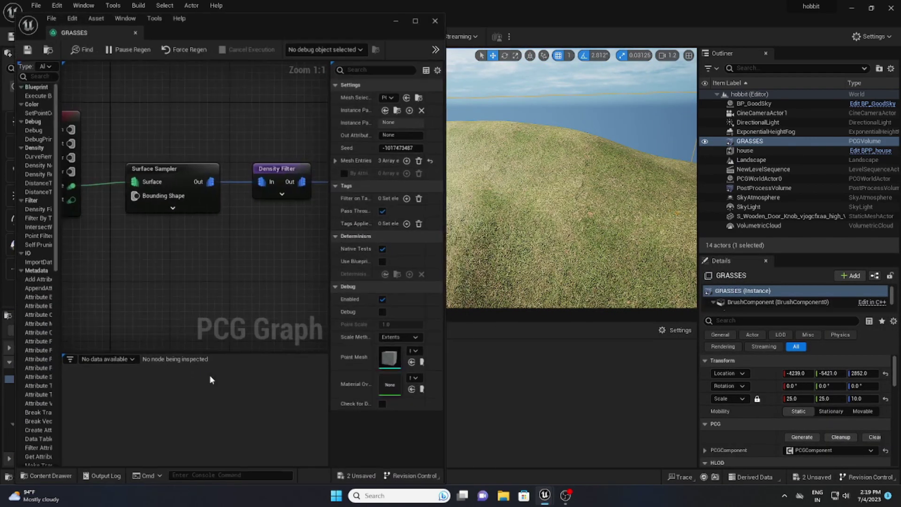
pyautogui.click(415, 19)
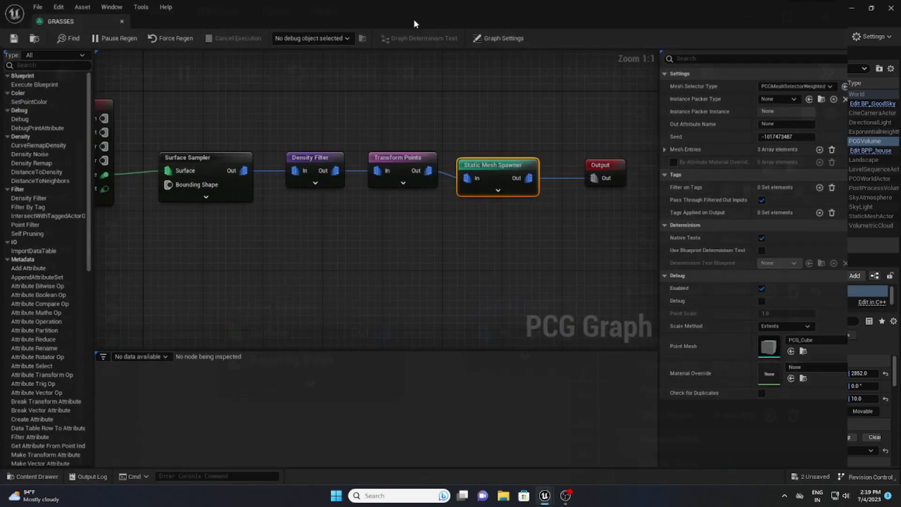
pyautogui.moveTo(467, 161); pyautogui.dragTo(476, 160)
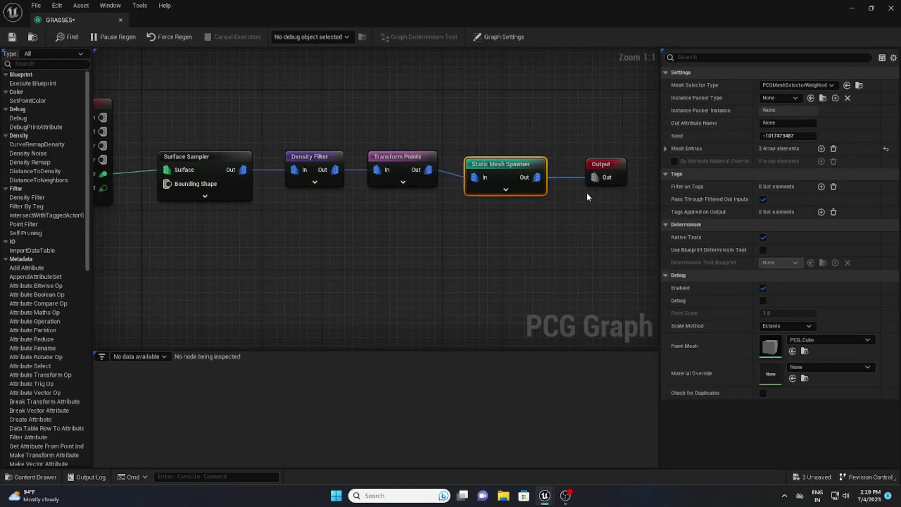
pyautogui.moveTo(236, 88); pyautogui.dragTo(338, 108, button='right')
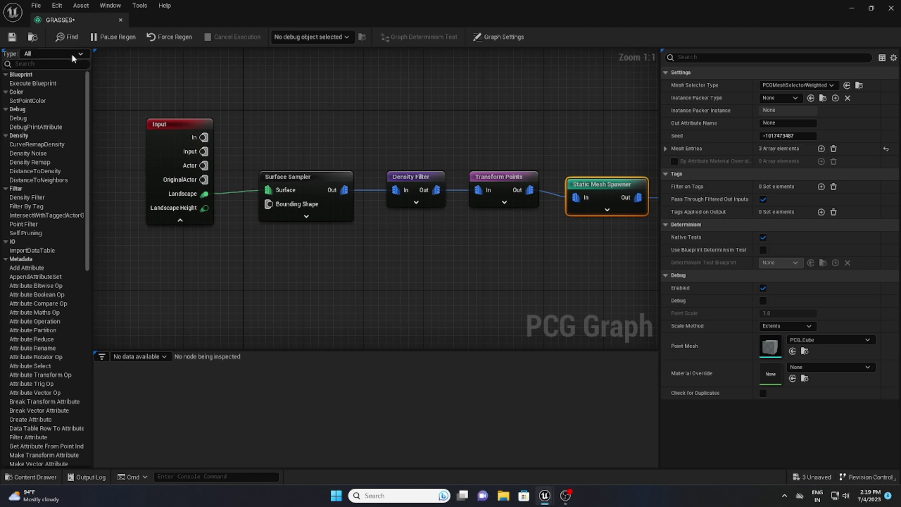
pyautogui.click(11, 41)
# Step: Set the Transform Points node's Scale Min to 5 and Scale Max to 10
pyautogui.click(413, 182)
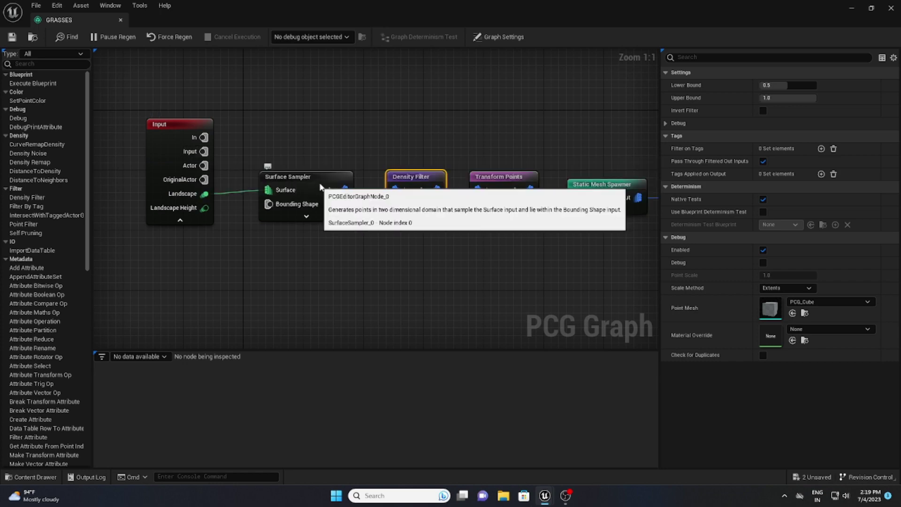
pyautogui.moveTo(470, 116); pyautogui.dragTo(362, 115, button='right')
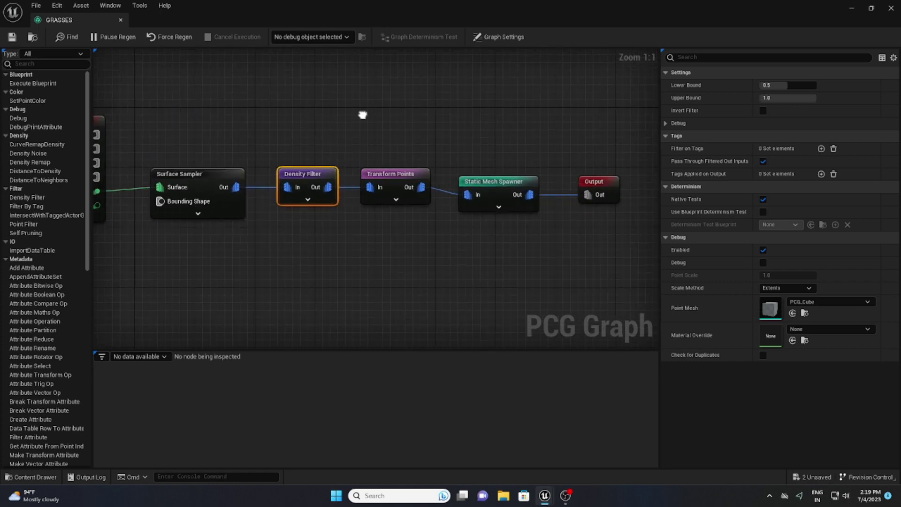
pyautogui.click(386, 174)
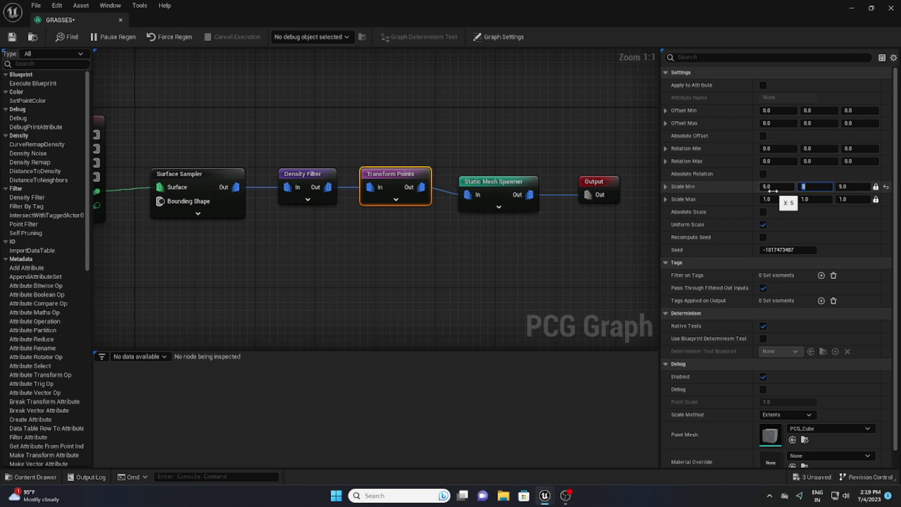
pyautogui.click(774, 200)
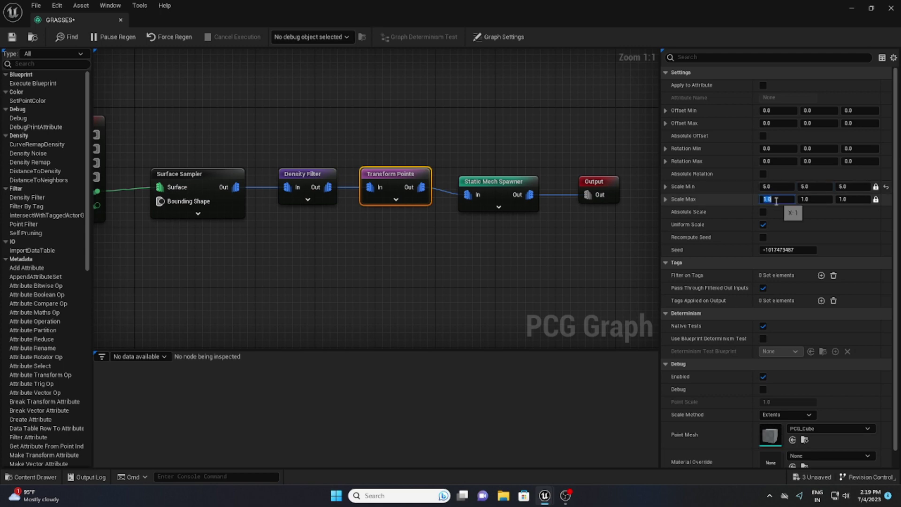
# Step: Shrink the graph editor beside the viewport and frame the grass on the hill above the round door
pyautogui.click(871, 9)
pyautogui.click(571, 80)
pyautogui.moveTo(571, 188); pyautogui.dragTo(541, 143, button='right')
pyautogui.scroll(1, 542, 149)
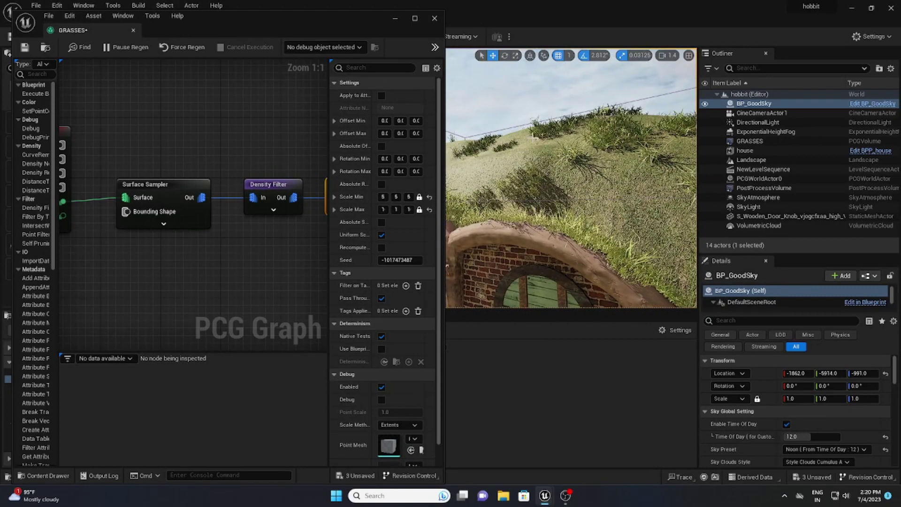
# Step: Compare Scale Min values of 1 and 5 on Transform Points, settling on Scale Min 1 and Scale Max 5
pyautogui.moveTo(328, 131); pyautogui.dragTo(225, 132)
pyautogui.click(323, 197)
pyautogui.write('1')
pyautogui.press('Tab')
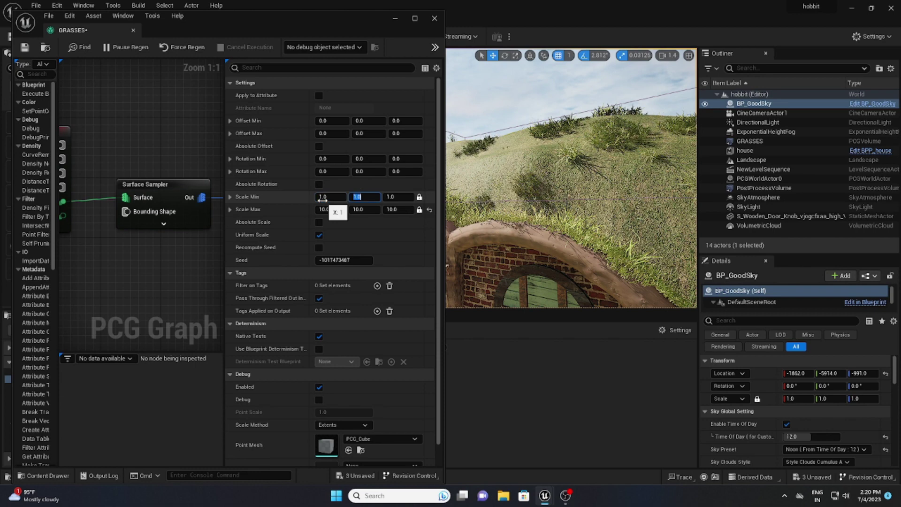
pyautogui.write('5')
pyautogui.press('Return')
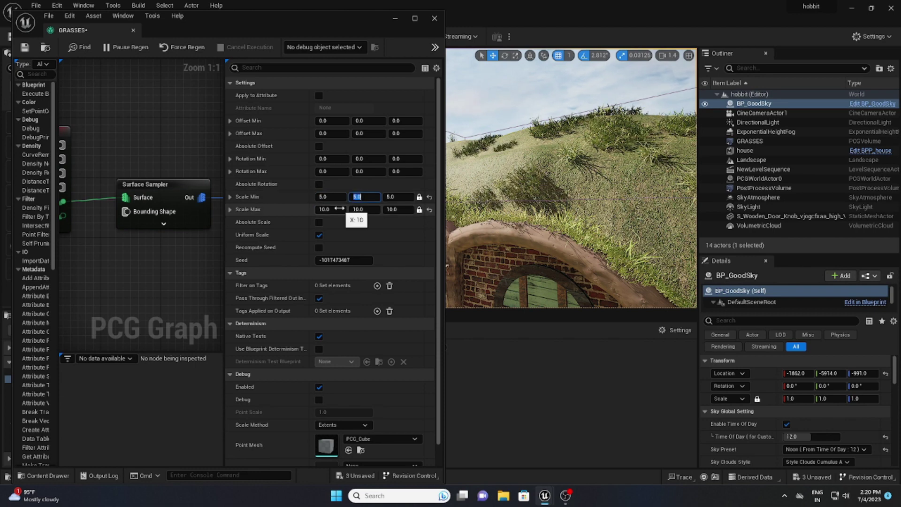
pyautogui.write('1')
pyautogui.press('Return')
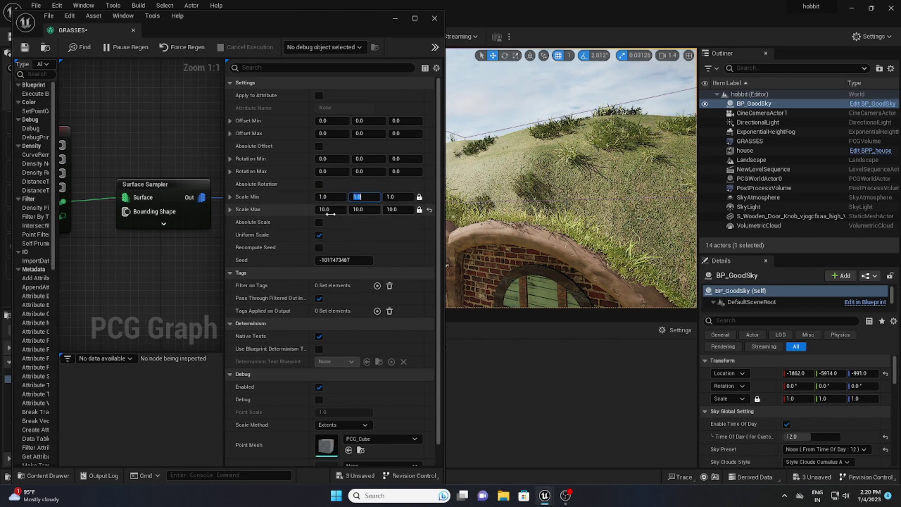
pyautogui.press('Return')
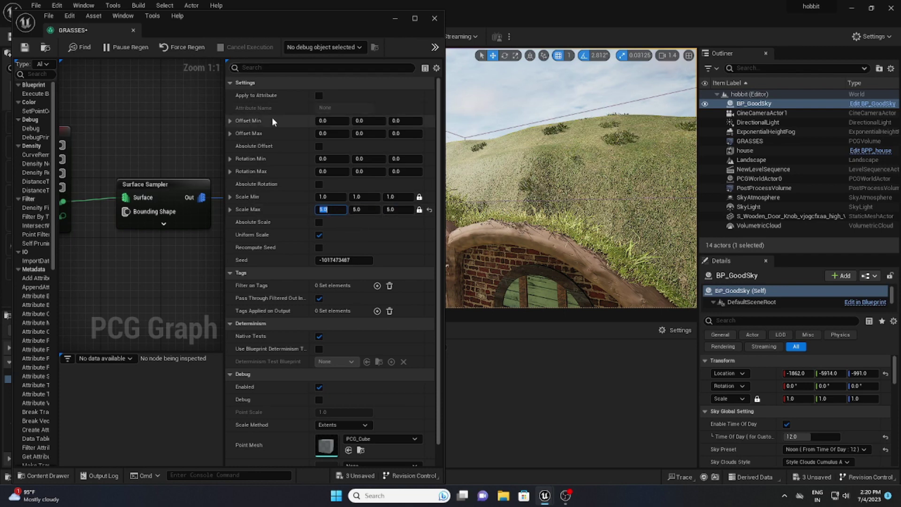
# Step: Raise the Surface Sampler's points per square meter to about 1.69 and reduce its Point Extents to about 0.85, 63 and 54
pyautogui.moveTo(148, 117); pyautogui.dragTo(221, 119, button='right')
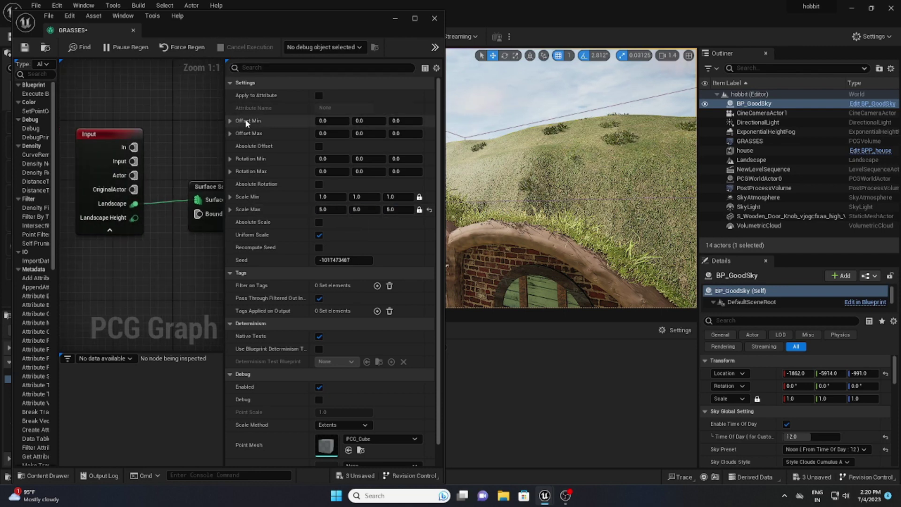
pyautogui.moveTo(228, 121); pyautogui.dragTo(300, 121)
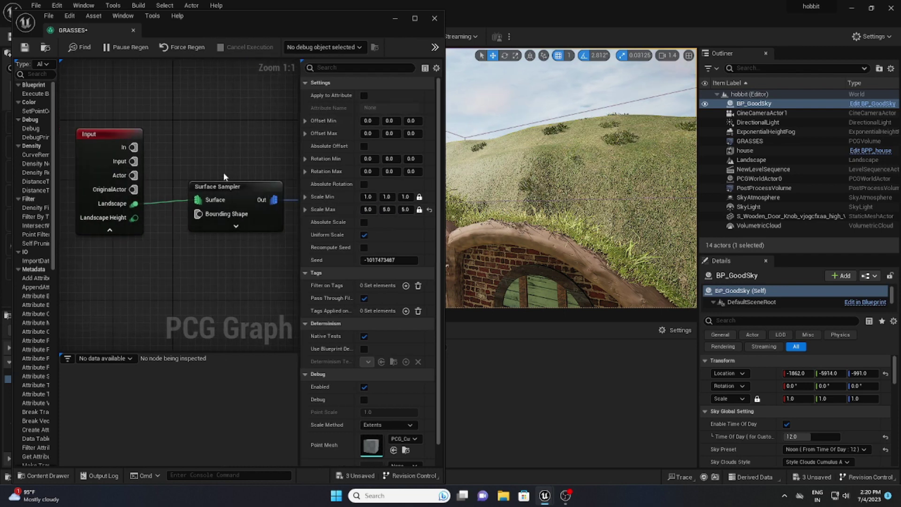
pyautogui.click(229, 188)
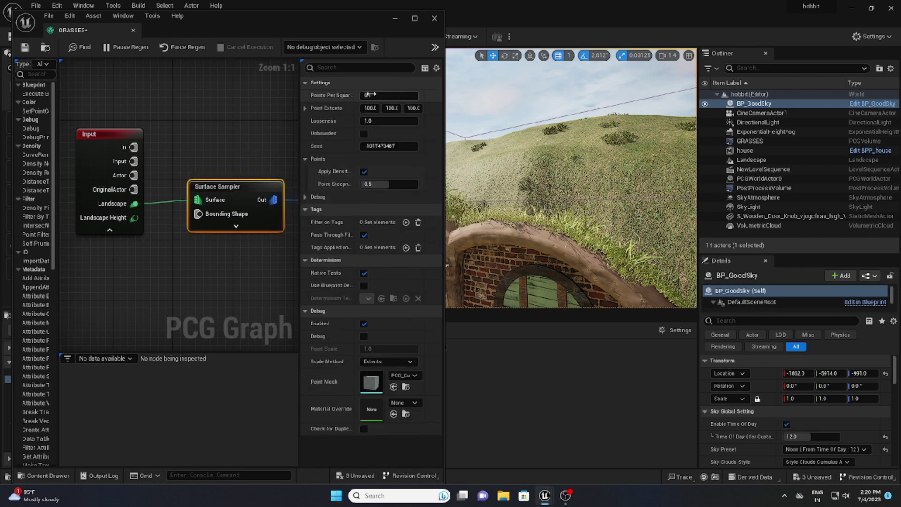
pyautogui.moveTo(370, 96); pyautogui.dragTo(412, 109)
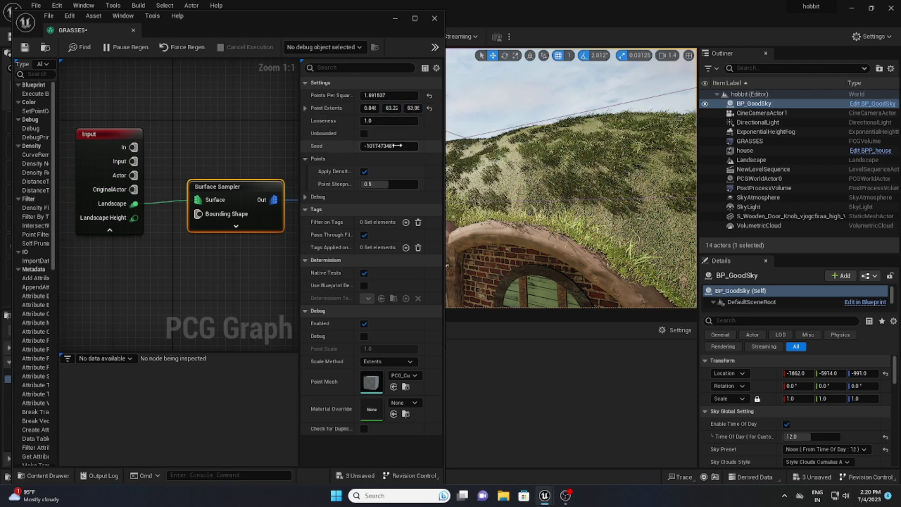
# Step: Set the Surface Sampler's seed to -600726966 and its Point Steepness to about 0.472
pyautogui.moveTo(390, 146); pyautogui.dragTo(398, 146)
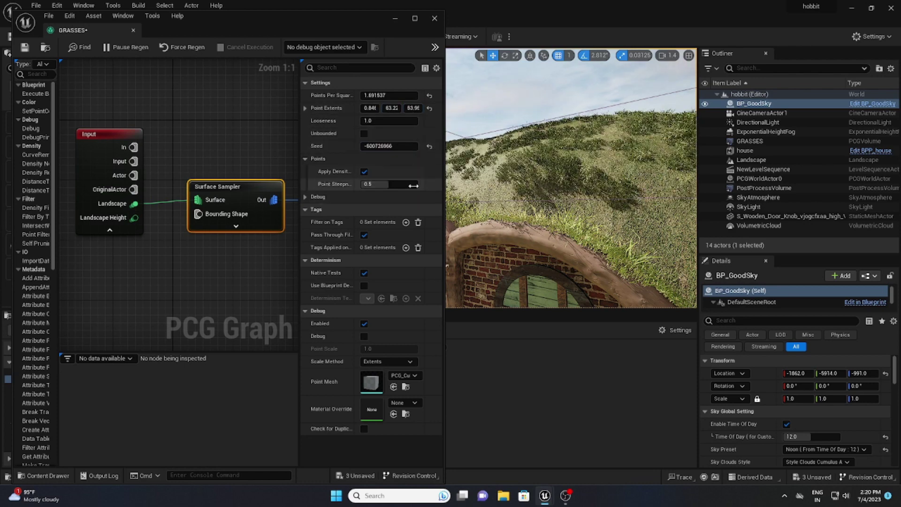
pyautogui.moveTo(380, 184); pyautogui.dragTo(388, 184)
# Step: Adjust the Density Filter's bounds, settling on Lower Bound 0 and Upper Bound 1, and save the graph
pyautogui.moveTo(205, 130); pyautogui.dragTo(91, 119, button='right')
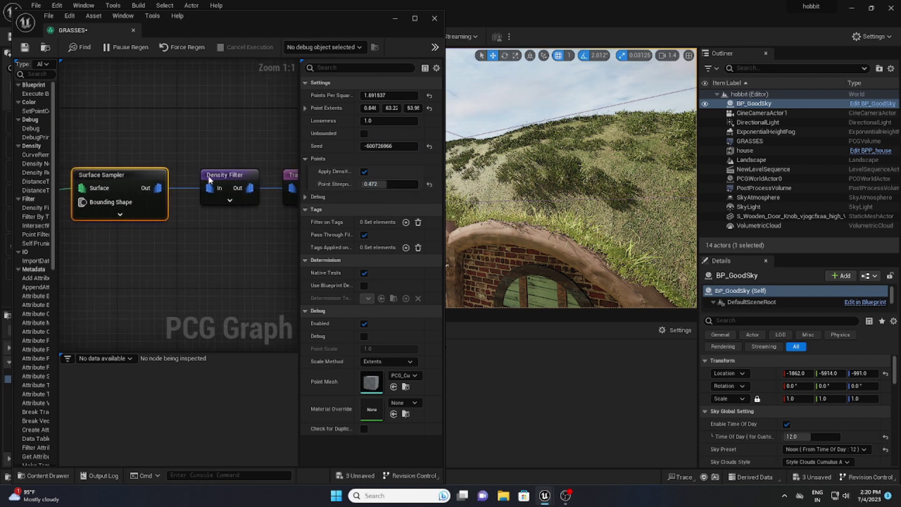
pyautogui.click(220, 175)
pyautogui.moveTo(389, 95); pyautogui.dragTo(418, 110)
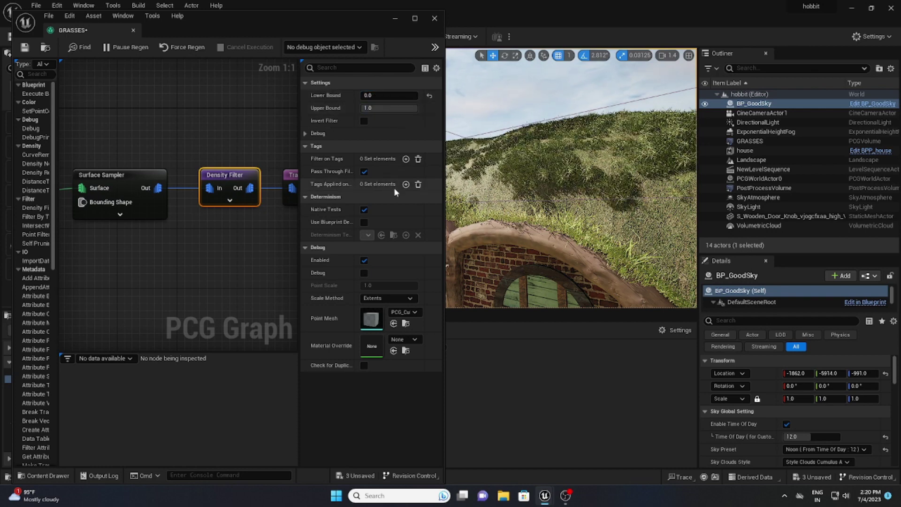
pyautogui.click(25, 48)
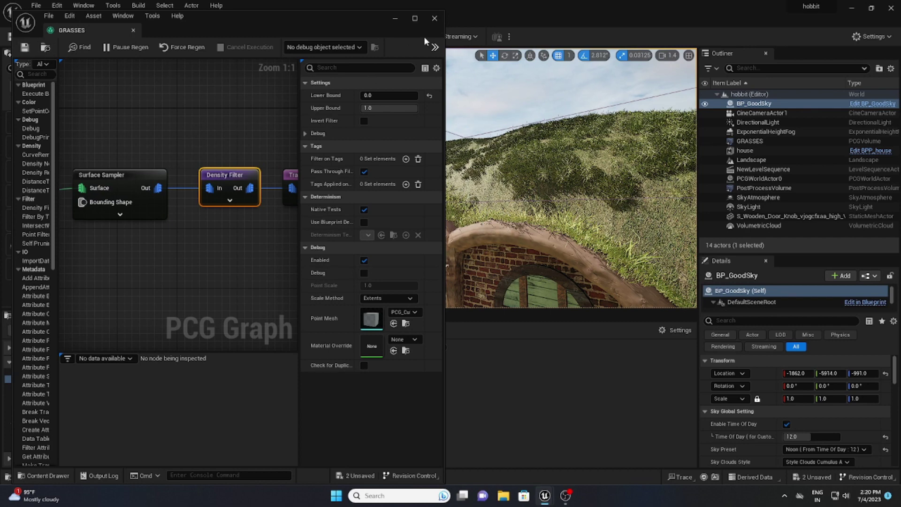
# Step: Set the Transform Points Z rotation to about 1.84 minimum with a negative maximum, and save and close the graph
pyautogui.moveTo(242, 138); pyautogui.dragTo(133, 128, button='right')
pyautogui.click(195, 177)
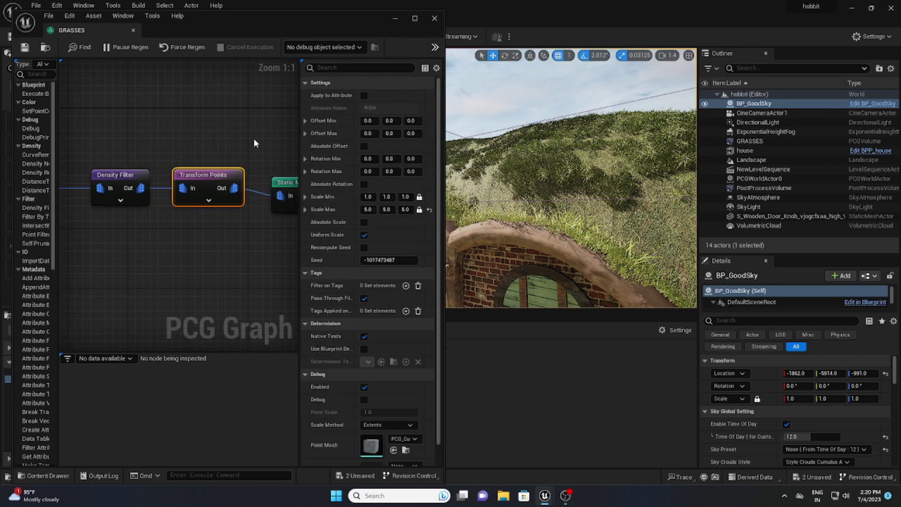
pyautogui.moveTo(197, 188); pyautogui.dragTo(85, 167, button='right')
pyautogui.moveTo(410, 159); pyautogui.dragTo(432, 170)
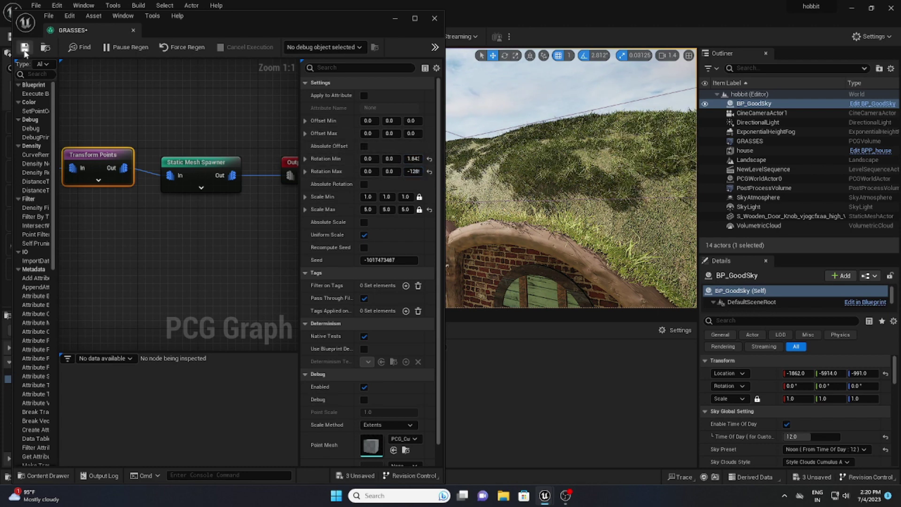
pyautogui.click(434, 18)
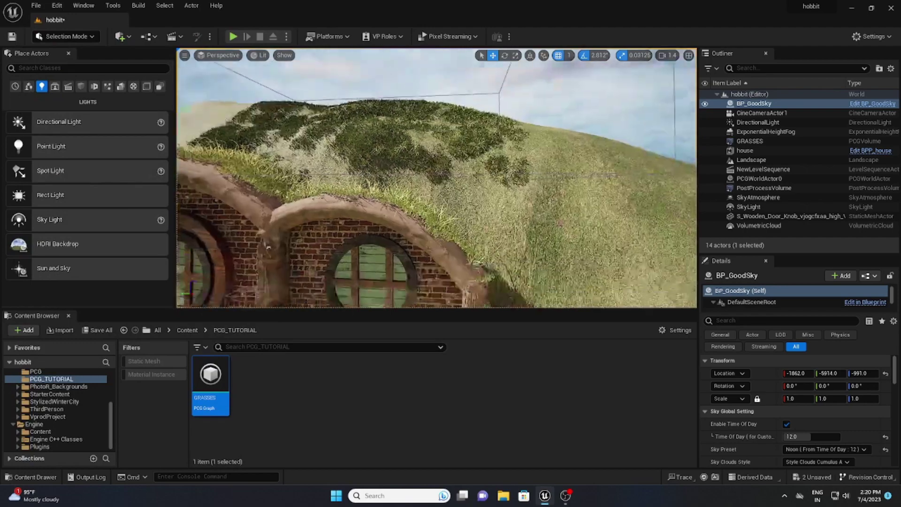
# Step: Add further GRASSES PCG volumes over the hillside and ground around the house, scaled 25, 25, 10
pyautogui.click(391, 144)
pyautogui.moveTo(343, 124); pyautogui.dragTo(342, 146)
pyautogui.click(393, 112)
pyautogui.moveTo(394, 141)
pyautogui.mouseDown(button='right')
pyautogui.moveTo(394, 235)
pyautogui.moveTo(395, 99)
pyautogui.moveTo(403, 136)
pyautogui.moveTo(376, 108)
pyautogui.moveTo(356, 135)
pyautogui.moveTo(357, 187)
pyautogui.moveTo(378, 134)
pyautogui.moveTo(379, 93)
pyautogui.moveTo(380, 139)
pyautogui.moveTo(392, 145)
pyautogui.mouseUp(button='right')
pyautogui.moveTo(210, 376); pyautogui.dragTo(503, 198)
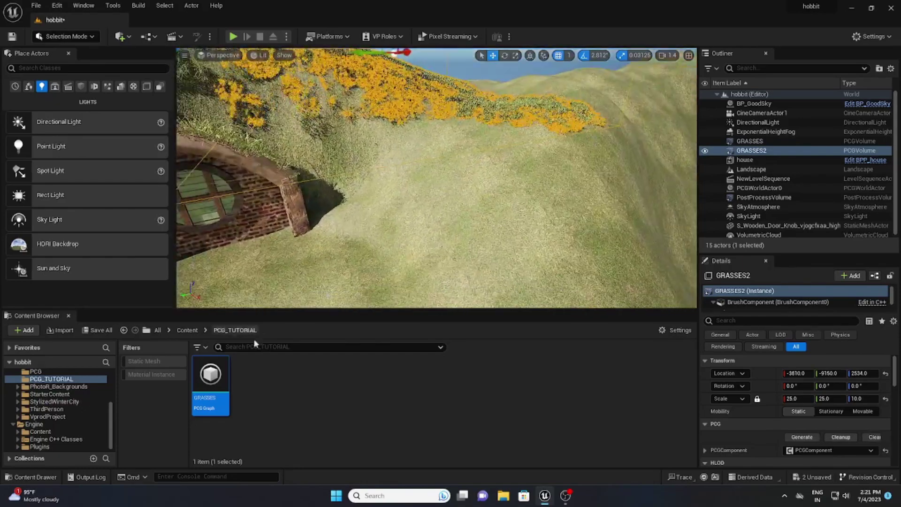
pyautogui.moveTo(540, 180); pyautogui.dragTo(543, 167)
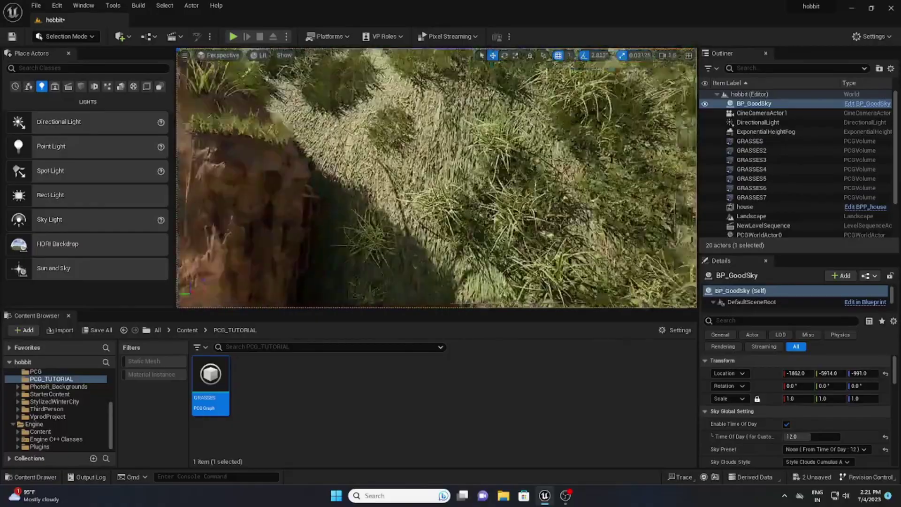
# Step: Undo the last change around the grass volume in front of the house and check the bare path to the door
pyautogui.moveTo(436, 177); pyautogui.dragTo(323, 169, button='right')
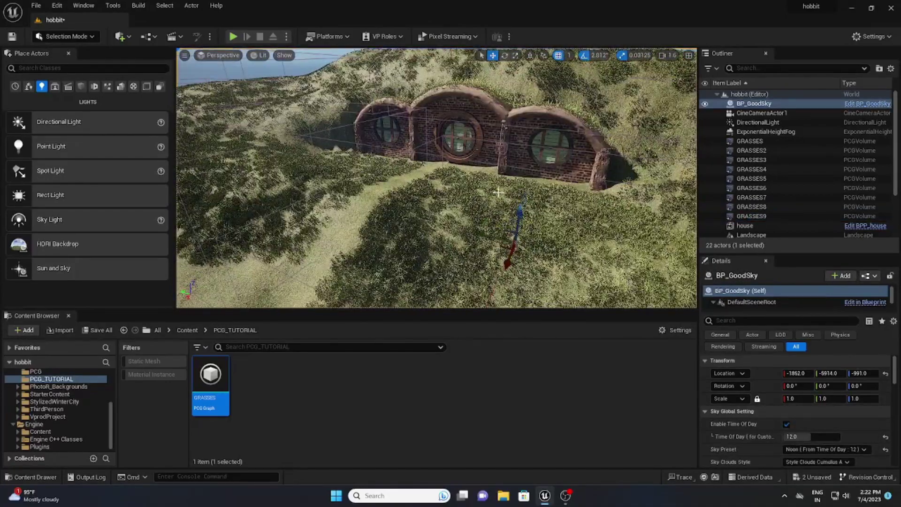
pyautogui.hotkey('ctrl', 'z')
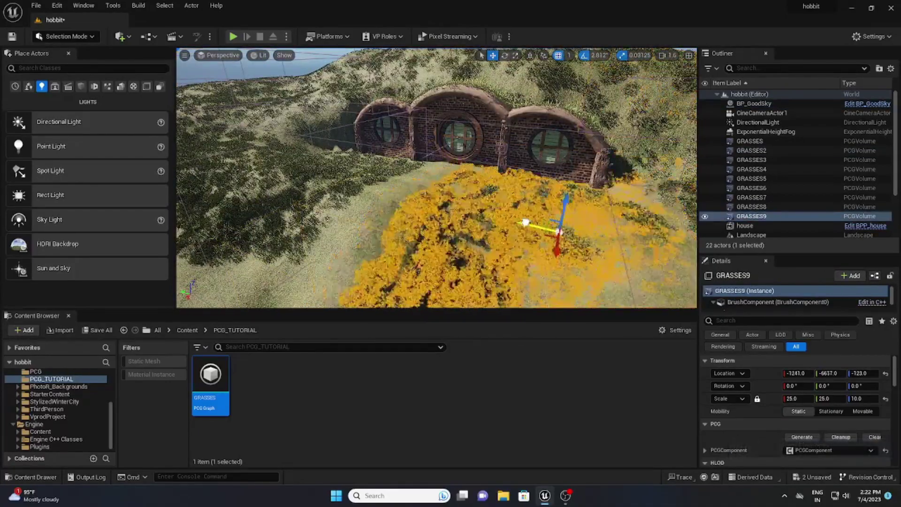
pyautogui.click(422, 207)
pyautogui.moveTo(422, 206)
pyautogui.mouseDown(button='right')
pyautogui.moveTo(389, 235)
pyautogui.moveTo(422, 221)
pyautogui.mouseUp(button='right')
pyautogui.press('w')
pyautogui.moveTo(390, 175)
pyautogui.mouseDown(button='right')
pyautogui.moveTo(386, 136)
pyautogui.moveTo(391, 175)
pyautogui.mouseUp(button='right')
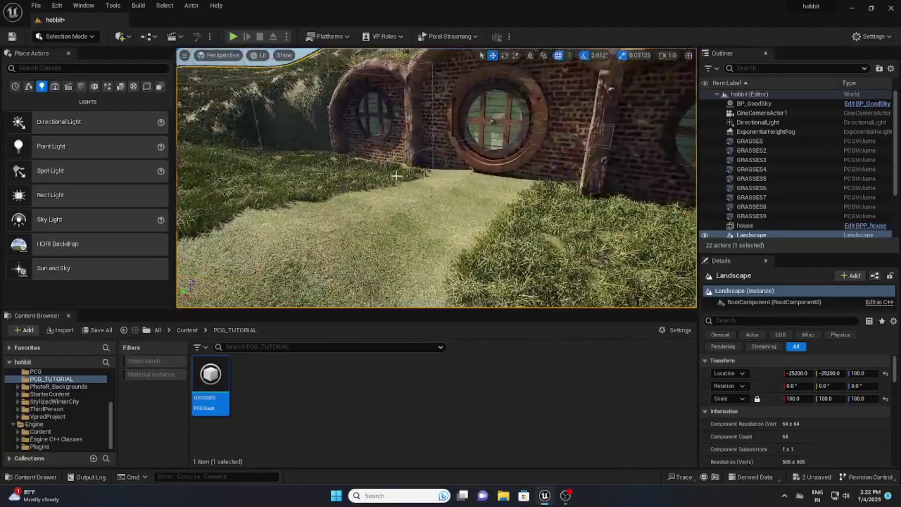
# Step: Open the Megascans 3D_Assets folder and filter its contents to static meshes
pyautogui.scroll(3, 50, 407)
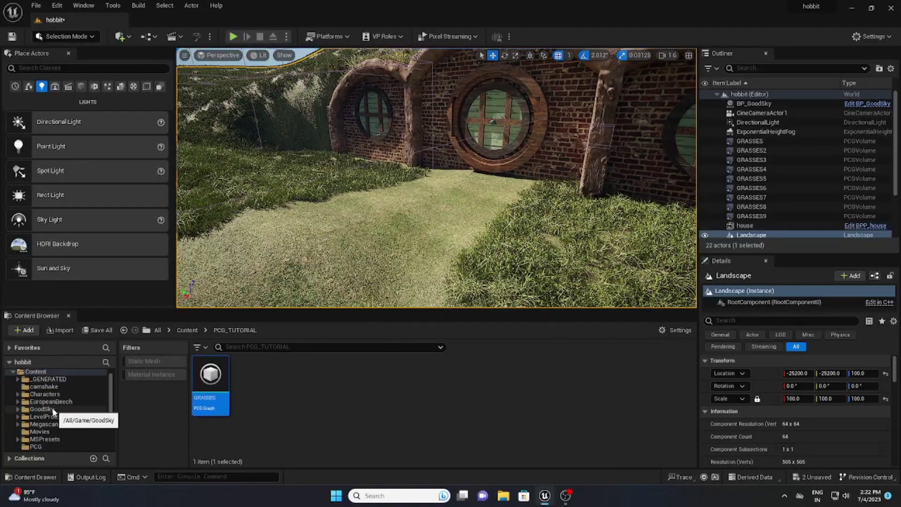
pyautogui.click(47, 424)
pyautogui.doubleClick(200, 393)
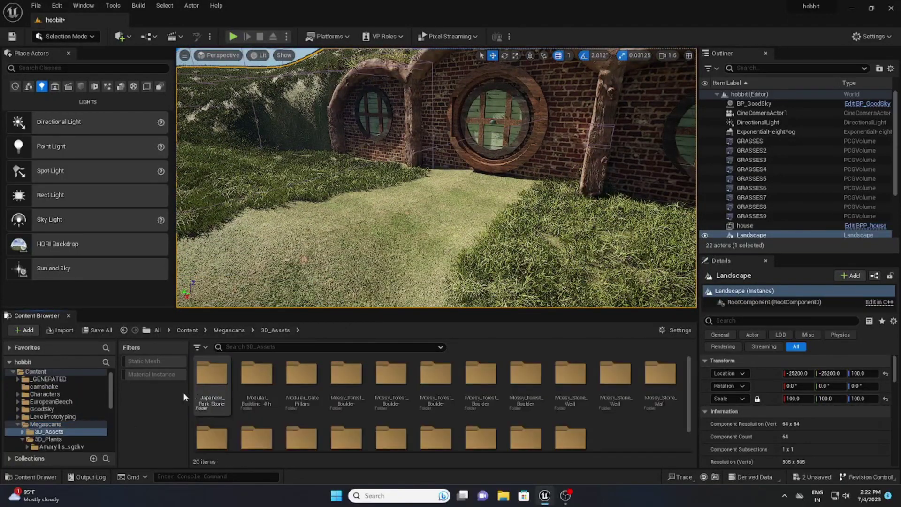
pyautogui.click(163, 374)
pyautogui.click(142, 374)
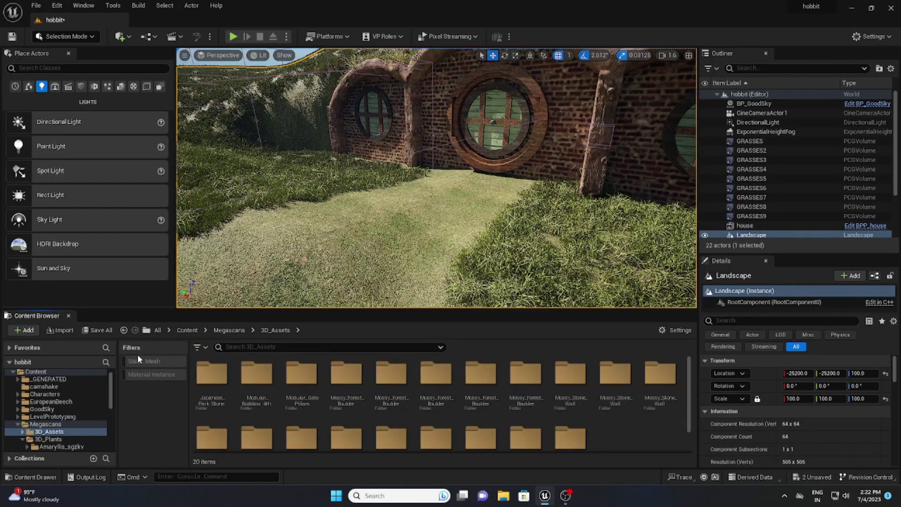
pyautogui.click(138, 359)
# Step: Place the Japanese Park Stone Steps mesh below the round door and scale it uniformly to 4.6875
pyautogui.scroll(-1, 381, 406)
pyautogui.moveTo(212, 370); pyautogui.dragTo(309, 192)
pyautogui.moveTo(457, 185); pyautogui.dragTo(457, 185)
pyautogui.moveTo(792, 396); pyautogui.dragTo(819, 397)
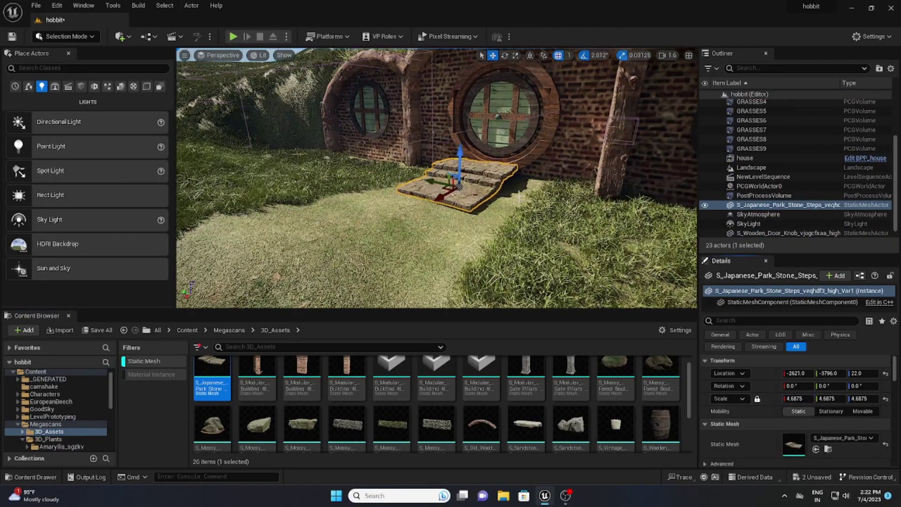
# Step: Place Sandstone Boulder slabs in front of the stone steps, scaling the second to 13.455, 18.4375, 13.455 and rotating it
pyautogui.scroll(3, 517, 201)
pyautogui.moveTo(435, 178); pyautogui.dragTo(379, 117, button='right')
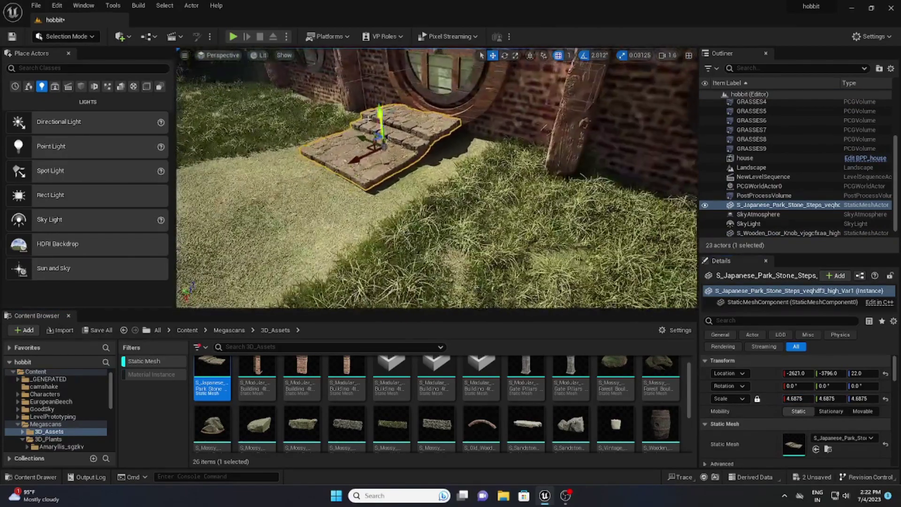
pyautogui.moveTo(396, 149); pyautogui.dragTo(441, 155, button='right')
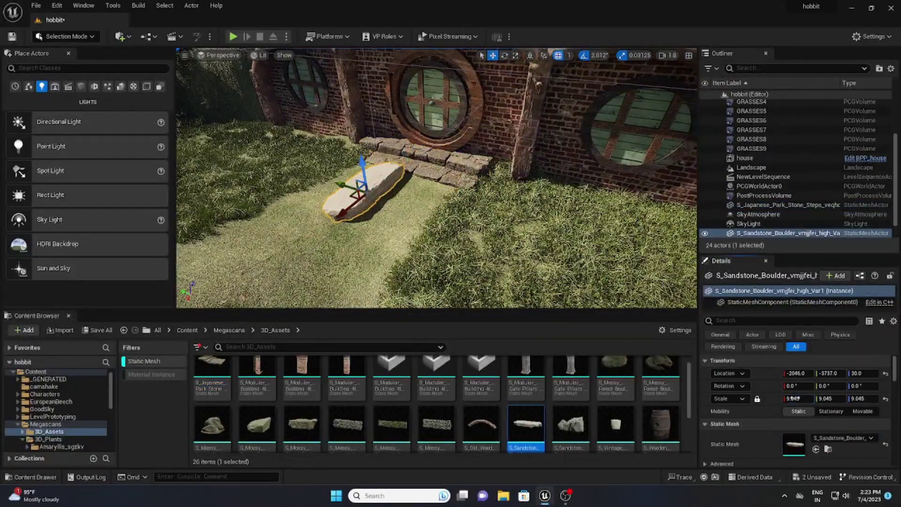
pyautogui.moveTo(462, 200); pyautogui.dragTo(423, 197, button='right')
pyautogui.moveTo(412, 210); pyautogui.dragTo(336, 185)
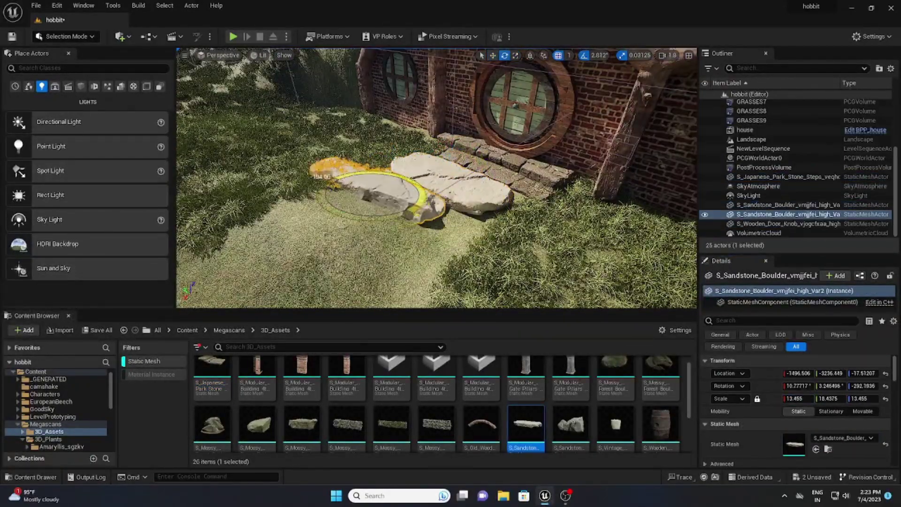
# Step: Duplicate the sandstone slab repeatedly down the path, moving and rotating each copy to form irregular stepping stones
pyautogui.keyDown('alt'); pyautogui.moveTo(407, 199); pyautogui.dragTo(316, 206); pyautogui.keyUp('alt')
pyautogui.moveTo(316, 207); pyautogui.dragTo(374, 161, button='right')
pyautogui.keyDown('alt'); pyautogui.moveTo(374, 161); pyautogui.dragTo(402, 195); pyautogui.keyUp('alt')
pyautogui.press('e')
pyautogui.moveTo(402, 196); pyautogui.dragTo(413, 231)
pyautogui.moveTo(412, 231); pyautogui.dragTo(422, 207, button='right')
pyautogui.press('w')
pyautogui.moveTo(422, 206)
pyautogui.keyDown('alt'); pyautogui.mouseDown()
pyautogui.moveTo(444, 226)
pyautogui.moveTo(434, 212)
pyautogui.mouseUp(); pyautogui.keyUp('alt')
pyautogui.press('e')
pyautogui.moveTo(434, 211); pyautogui.dragTo(439, 188, button='right')
# Step: Add a larger Sandstone Boulder slab scaled about 17.25, 20.41, 19.72 at the path's lower end, and duplicate and rotate it
pyautogui.scroll(-1, 563, 423)
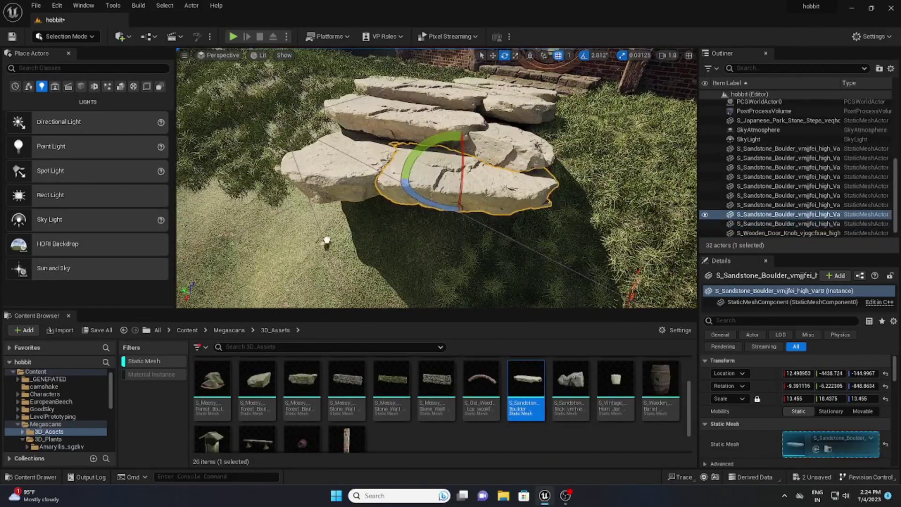
pyautogui.moveTo(526, 389); pyautogui.dragTo(364, 204)
pyautogui.moveTo(364, 204); pyautogui.dragTo(373, 229, button='right')
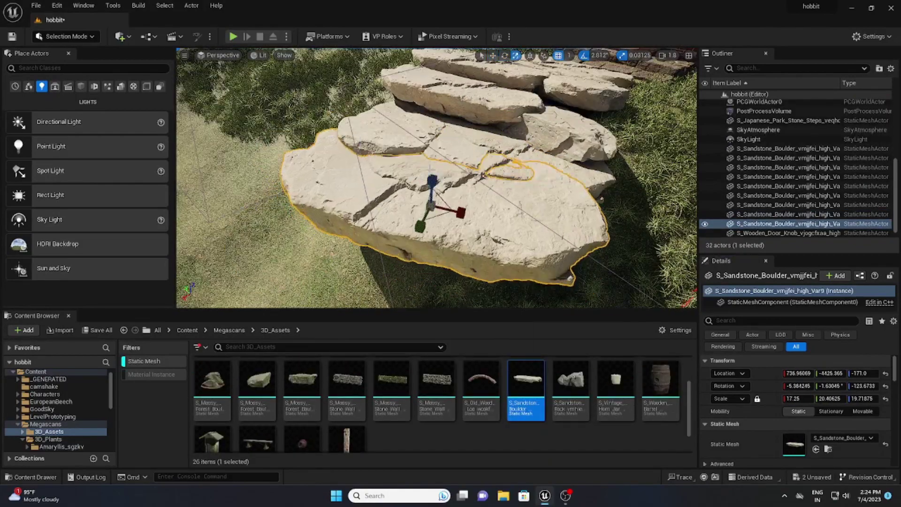
pyautogui.press('w')
pyautogui.keyDown('alt'); pyautogui.moveTo(431, 206); pyautogui.dragTo(450, 200); pyautogui.keyUp('alt')
pyautogui.moveTo(451, 200); pyautogui.dragTo(473, 192, button='right')
pyautogui.moveTo(473, 192); pyautogui.dragTo(422, 185)
pyautogui.press('e')
pyautogui.moveTo(422, 185); pyautogui.dragTo(436, 155, button='right')
# Step: Place a Mossy Forest Boulder in the scene, enlarge it, and rotate it into position
pyautogui.scroll(2, 258, 443)
pyautogui.moveTo(257, 443); pyautogui.dragTo(422, 225)
pyautogui.moveTo(778, 398); pyautogui.dragTo(821, 399)
pyautogui.moveTo(451, 178); pyautogui.dragTo(469, 188, button='right')
pyautogui.moveTo(469, 211); pyautogui.dragTo(492, 225)
pyautogui.press('w')
pyautogui.moveTo(492, 225); pyautogui.dragTo(394, 179, button='right')
pyautogui.click(577, 211)
# Step: Place the Mossy Stone Wall mesh beside the stone path, scale it uniformly to 10.54, and rotate it
pyautogui.moveTo(392, 438); pyautogui.dragTo(374, 205)
pyautogui.moveTo(793, 398); pyautogui.dragTo(821, 399)
pyautogui.moveTo(404, 226); pyautogui.dragTo(376, 230)
pyautogui.press('w')
# Step: Duplicate the mossy stone wall to the opposite side of the path and offset another copy there to extend it
pyautogui.moveTo(375, 197); pyautogui.dragTo(422, 187, button='right')
pyautogui.keyDown('alt'); pyautogui.moveTo(263, 197); pyautogui.dragTo(567, 181); pyautogui.keyUp('alt')
pyautogui.moveTo(567, 180); pyautogui.dragTo(568, 193, button='right')
pyautogui.keyDown('alt'); pyautogui.moveTo(567, 193); pyautogui.dragTo(574, 208); pyautogui.keyUp('alt')
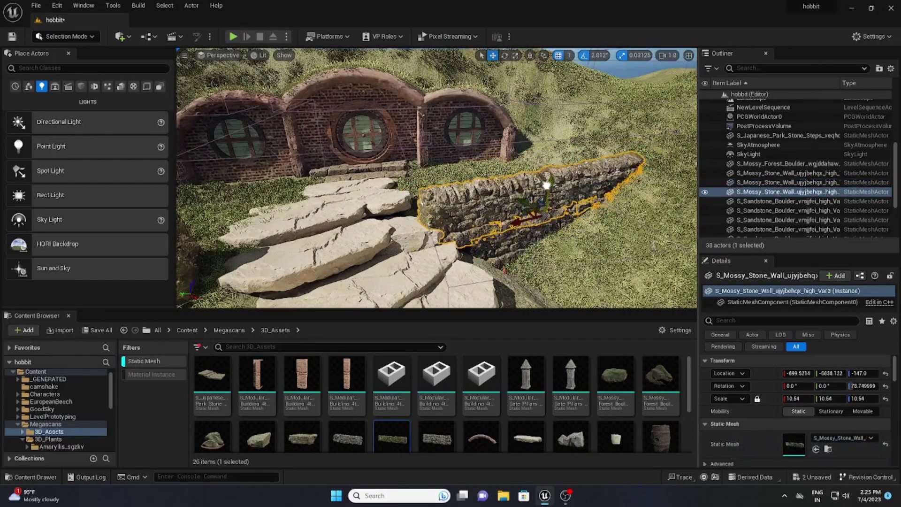
pyautogui.click(653, 244)
pyautogui.moveTo(654, 245); pyautogui.dragTo(540, 225, button='right')
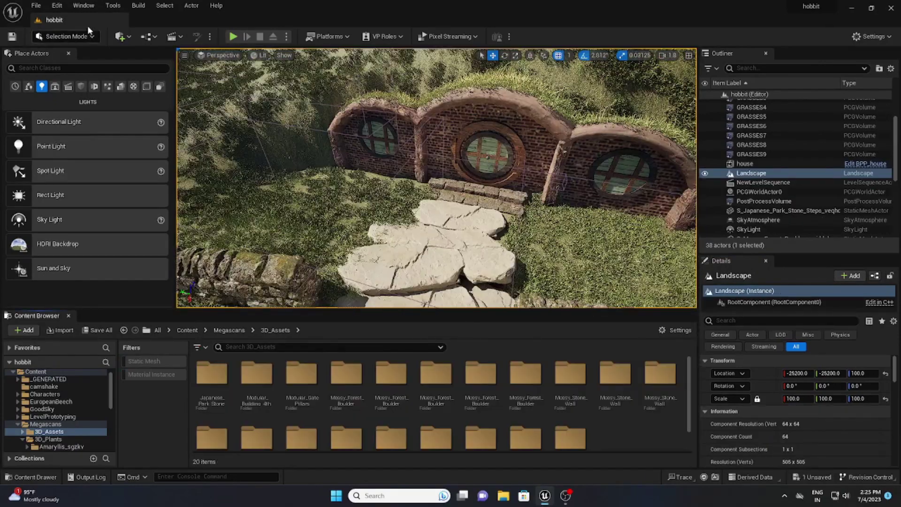
# Step: Switch to Foliage mode and open the Bigleaf_Hydrangea folder under the Megascans 3D_Plants
pyautogui.click(86, 36)
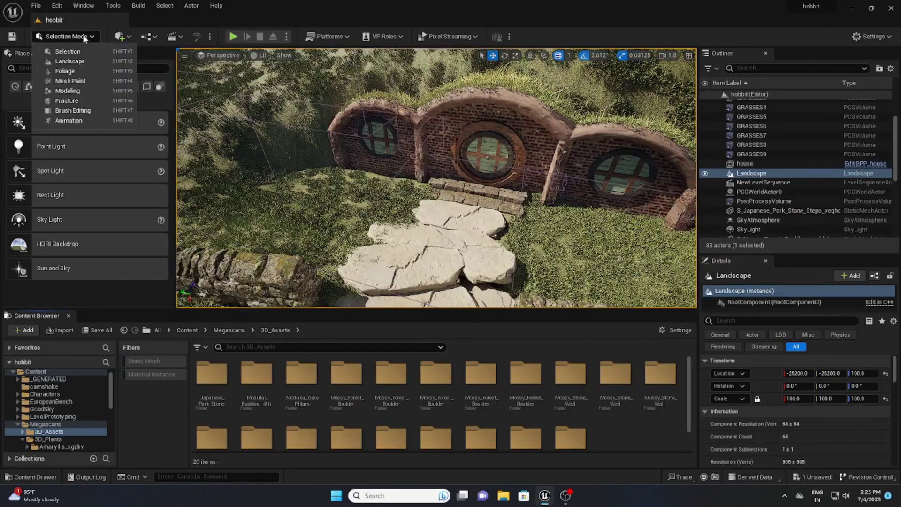
pyautogui.click(66, 71)
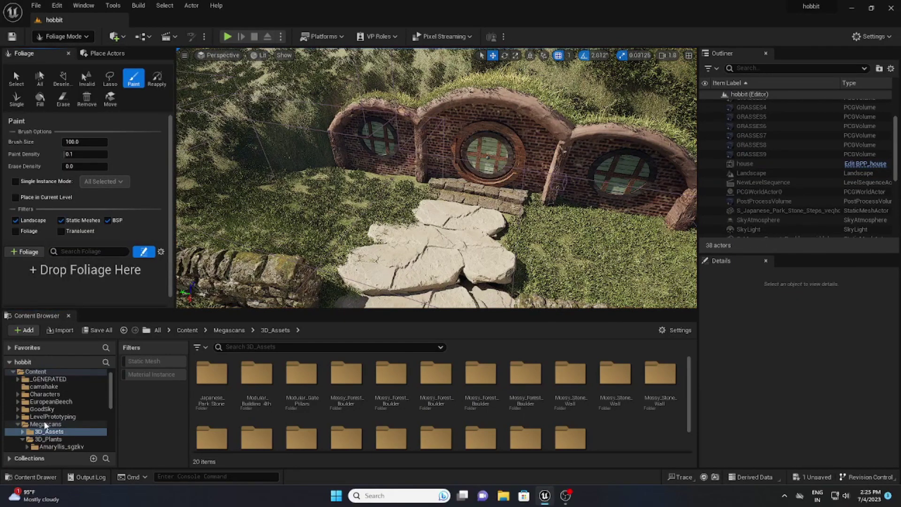
pyautogui.scroll(-2, 45, 424)
pyautogui.click(47, 409)
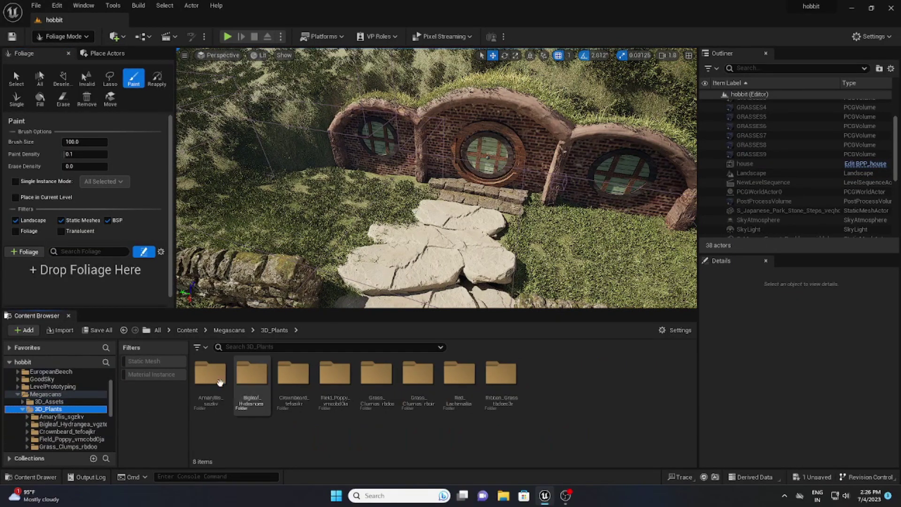
pyautogui.doubleClick(232, 391)
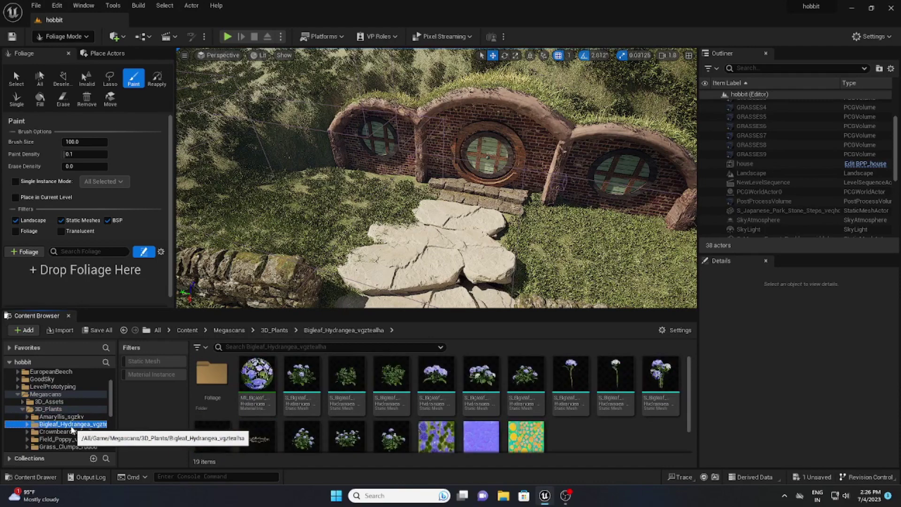
# Step: Add six Bigleaf Hydrangea static meshes to the foliage palette as foliage types
pyautogui.click(397, 437)
pyautogui.keyDown('ctrl'); pyautogui.click(354, 439); pyautogui.keyUp('ctrl')
pyautogui.keyDown('ctrl'); pyautogui.click(310, 438); pyautogui.keyUp('ctrl')
pyautogui.keyDown('ctrl'); pyautogui.click(390, 379); pyautogui.keyUp('ctrl')
pyautogui.keyDown('ctrl'); pyautogui.click(257, 437); pyautogui.keyUp('ctrl')
pyautogui.keyDown('ctrl'); pyautogui.click(212, 436); pyautogui.keyUp('ctrl')
pyautogui.moveTo(212, 436); pyautogui.dragTo(93, 284)
pyautogui.click(197, 303)
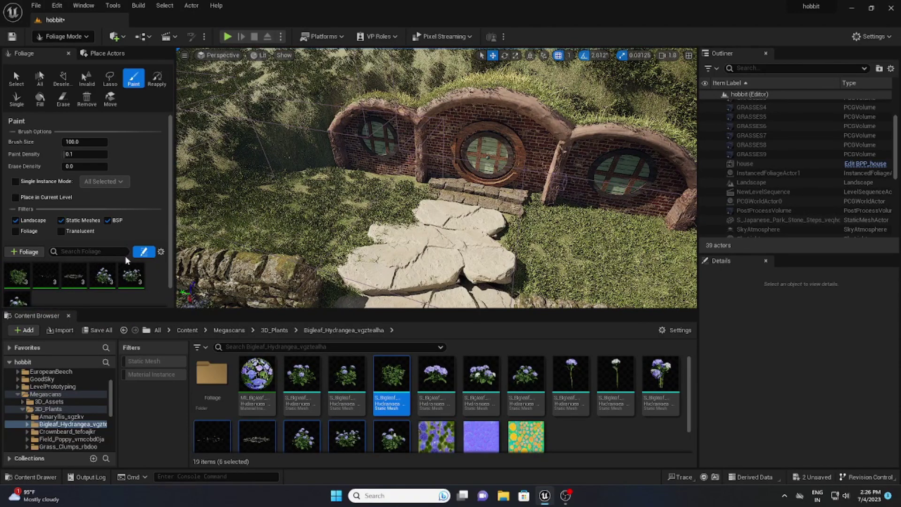
# Step: Collapse the Content Browser to enlarge the viewport, and select all six hydrangea foliage types for painting
pyautogui.moveTo(238, 309); pyautogui.dragTo(239, 471)
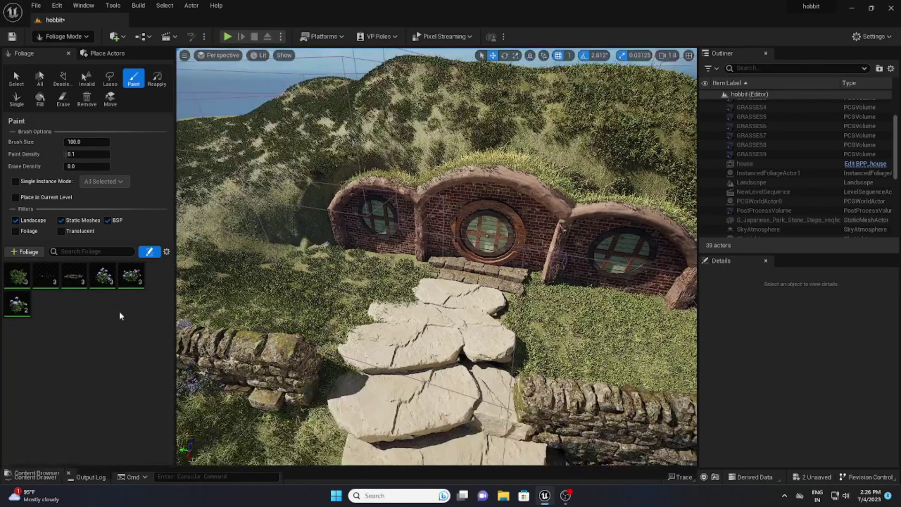
pyautogui.click(23, 299)
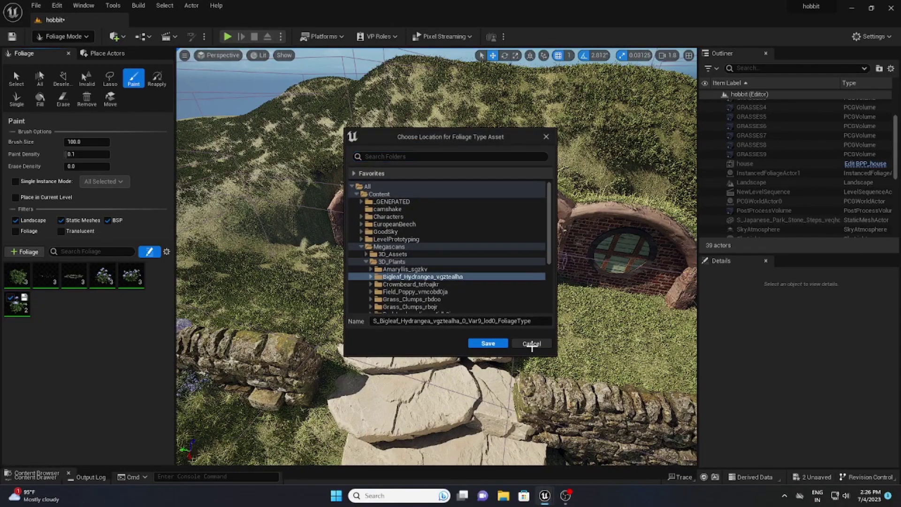
pyautogui.click(532, 344)
pyautogui.click(18, 307)
pyautogui.keyDown('shift'); pyautogui.click(17, 274); pyautogui.keyUp('shift')
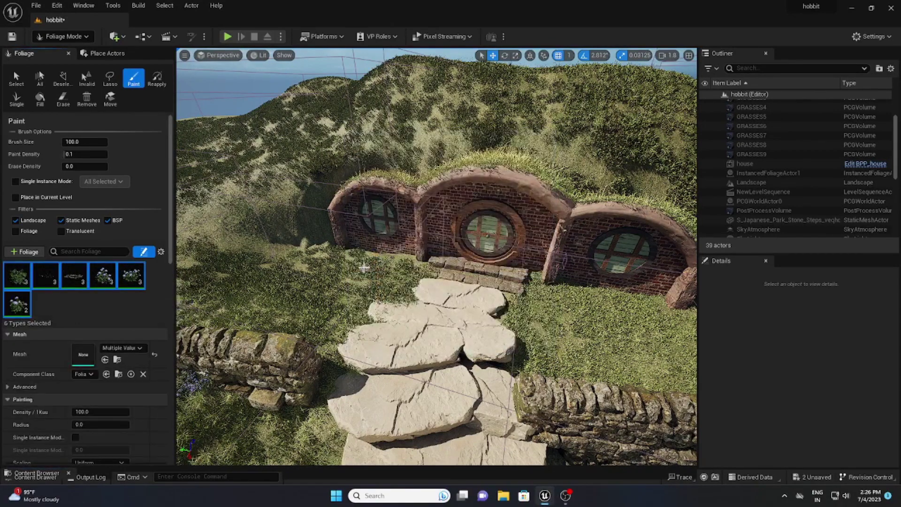
# Step: Set the foliage brush size to about 607 and paint a patch of hydrangeas on the grass near the house
pyautogui.moveTo(79, 142); pyautogui.dragTo(89, 142)
pyautogui.click(284, 258)
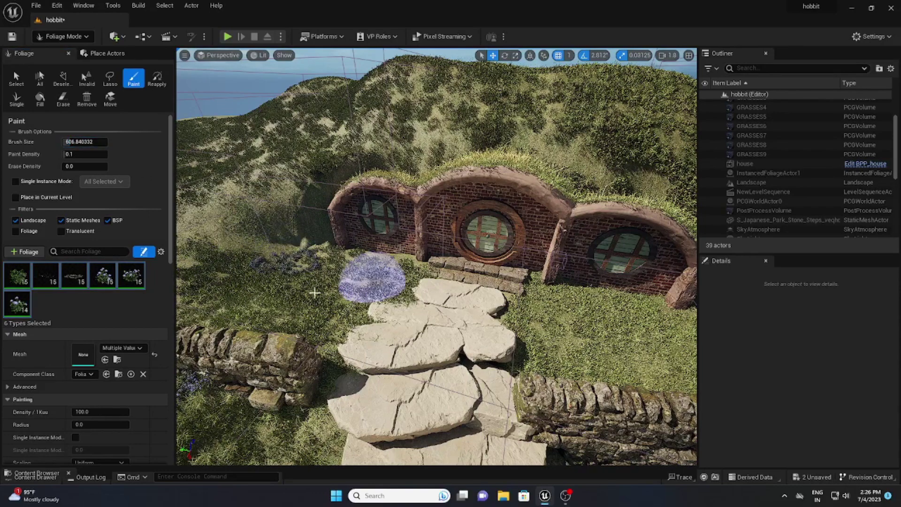
# Step: Set the hydrangeas' Scale X maximum to 3 and paint larger flowers beside the outer round window
pyautogui.scroll(-3, 143, 425)
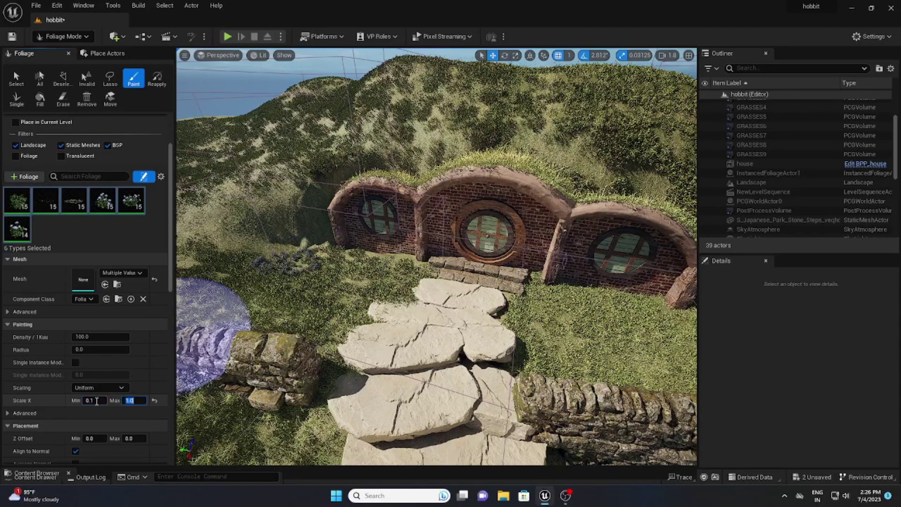
pyautogui.press('Return')
pyautogui.moveTo(345, 321); pyautogui.dragTo(284, 266, button='right')
pyautogui.scroll(8, 345, 321)
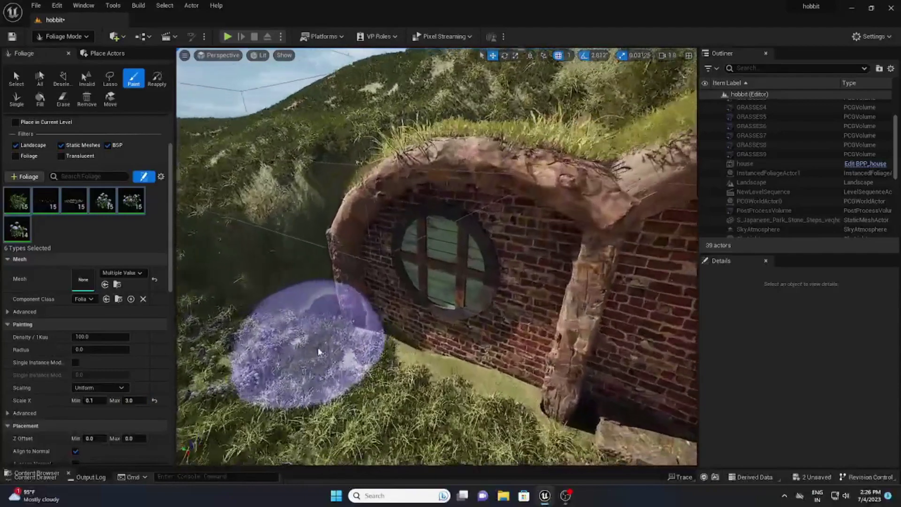
pyautogui.click(361, 375)
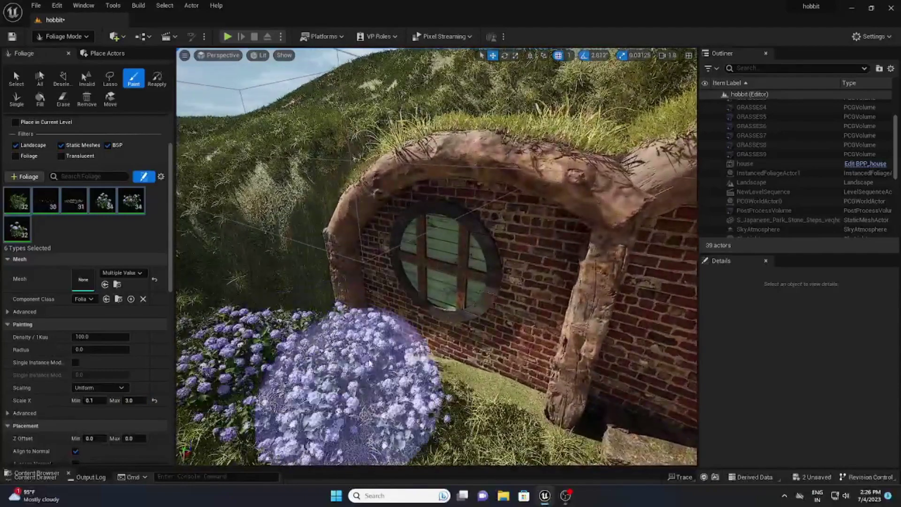
# Step: Paint more hydrangeas along the foot of the grassy hill beside the house, towards the mossy stone wall and past the front door
pyautogui.moveTo(362, 375); pyautogui.dragTo(305, 422, button='right')
pyautogui.click(368, 228)
pyautogui.click(286, 164)
pyautogui.moveTo(286, 164); pyautogui.dragTo(253, 127, button='right')
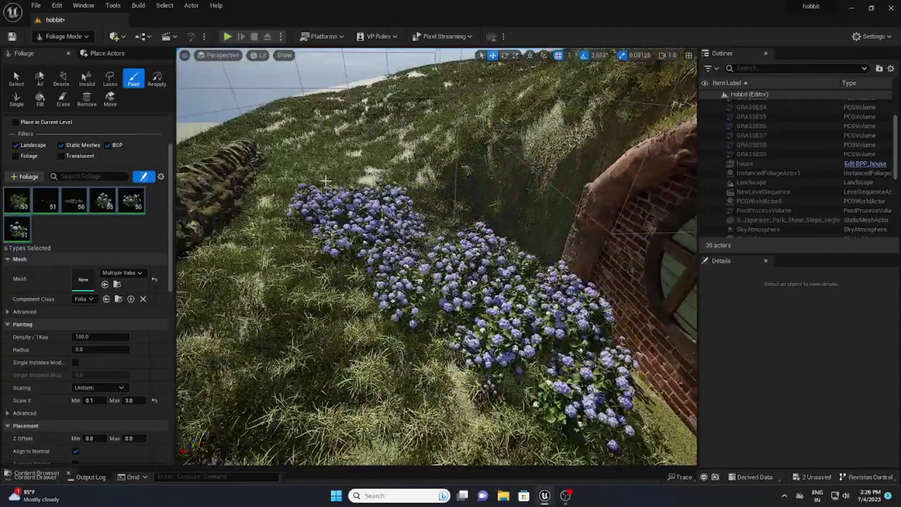
pyautogui.click(291, 175)
pyautogui.moveTo(337, 213)
pyautogui.mouseDown()
pyautogui.moveTo(483, 141)
pyautogui.moveTo(413, 120)
pyautogui.moveTo(302, 291)
pyautogui.moveTo(244, 297)
pyautogui.mouseUp()
pyautogui.moveTo(245, 297); pyautogui.dragTo(487, 222, button='right')
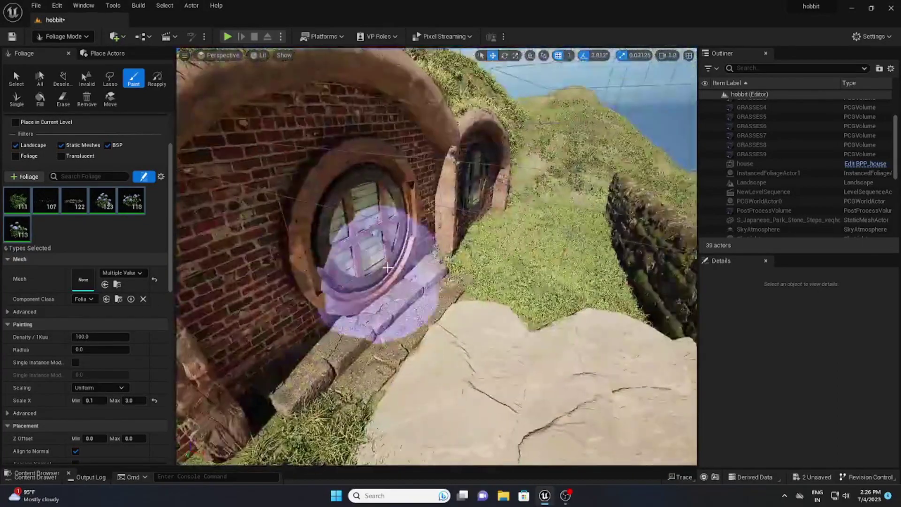
pyautogui.moveTo(490, 222)
pyautogui.mouseDown()
pyautogui.moveTo(530, 211)
pyautogui.moveTo(553, 187)
pyautogui.moveTo(591, 230)
pyautogui.moveTo(553, 183)
pyautogui.moveTo(562, 210)
pyautogui.mouseUp()
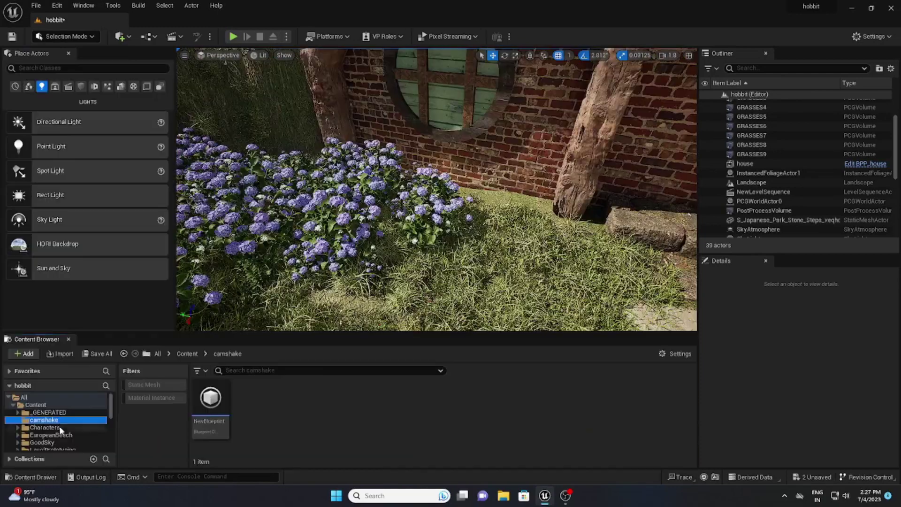
# Step: Place two Amaryllis meshes from the Megascans 3D_Plants folder beside the hydrangeas at the brick wall and scale them to 5
pyautogui.click(59, 428)
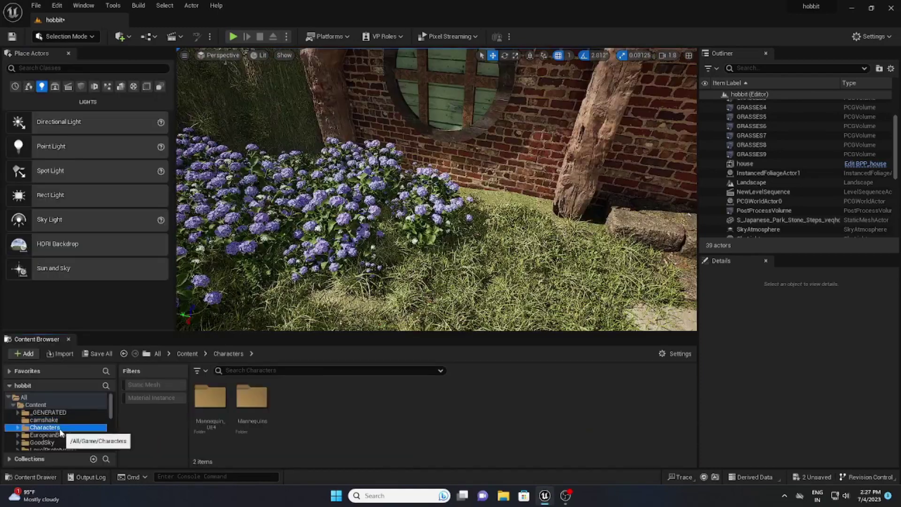
pyautogui.scroll(-2, 58, 436)
pyautogui.click(66, 442)
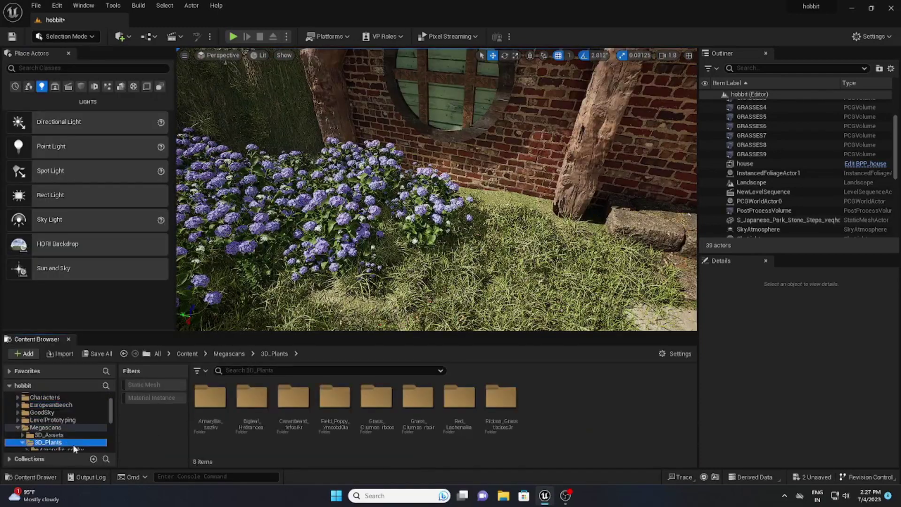
pyautogui.doubleClick(196, 408)
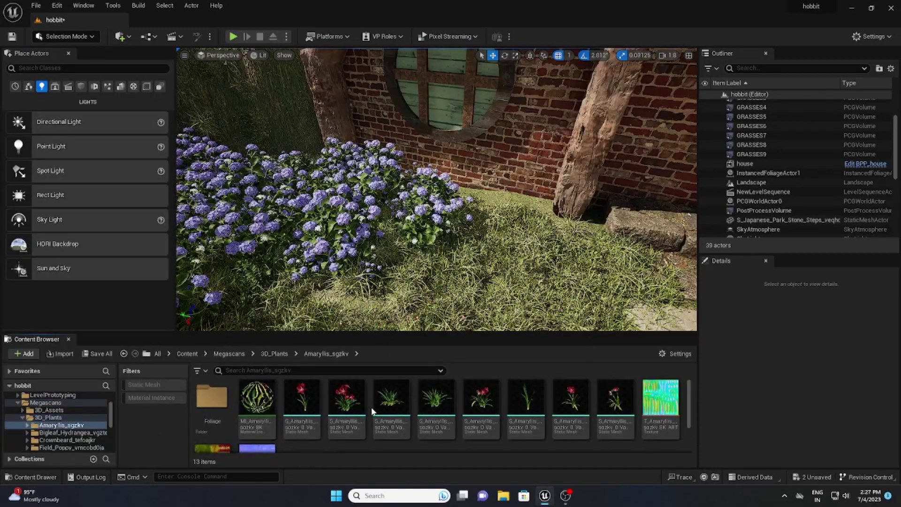
pyautogui.moveTo(379, 409); pyautogui.dragTo(487, 204)
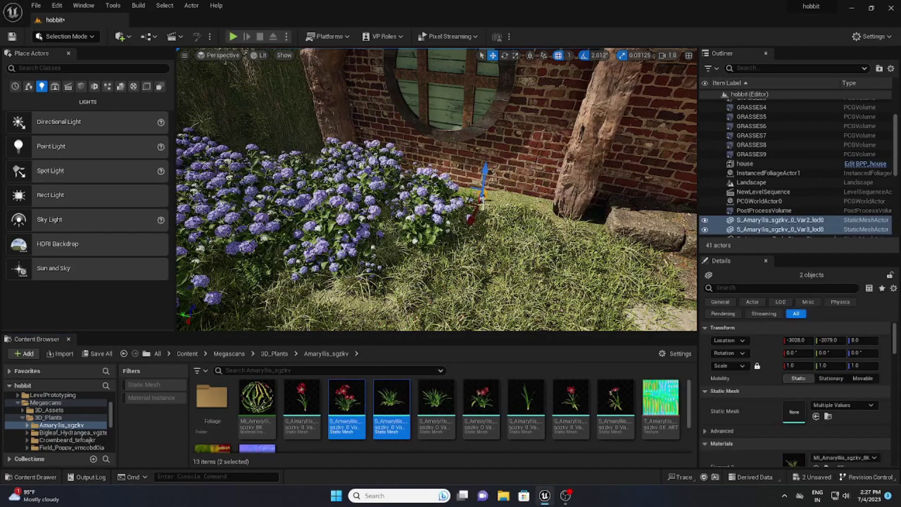
pyautogui.write('5')
pyautogui.press('Return')
# Step: Place three Amaryllis variants together on the grass beside the wooden post and scale them to 5
pyautogui.click(462, 409)
pyautogui.keyDown('ctrl'); pyautogui.click(424, 410); pyautogui.keyUp('ctrl')
pyautogui.keyDown('ctrl'); pyautogui.click(401, 409); pyautogui.keyUp('ctrl')
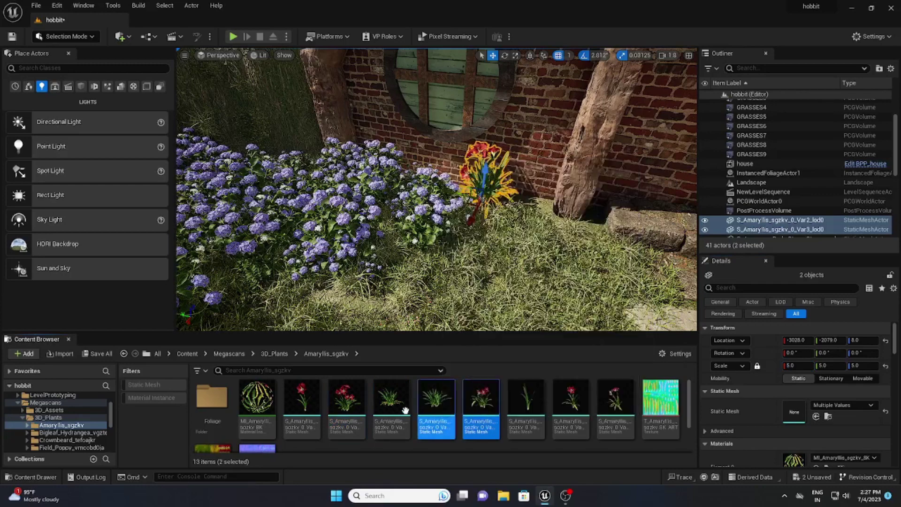
pyautogui.moveTo(463, 418); pyautogui.dragTo(557, 226)
pyautogui.click(806, 365)
pyautogui.write('5')
pyautogui.press('Return')
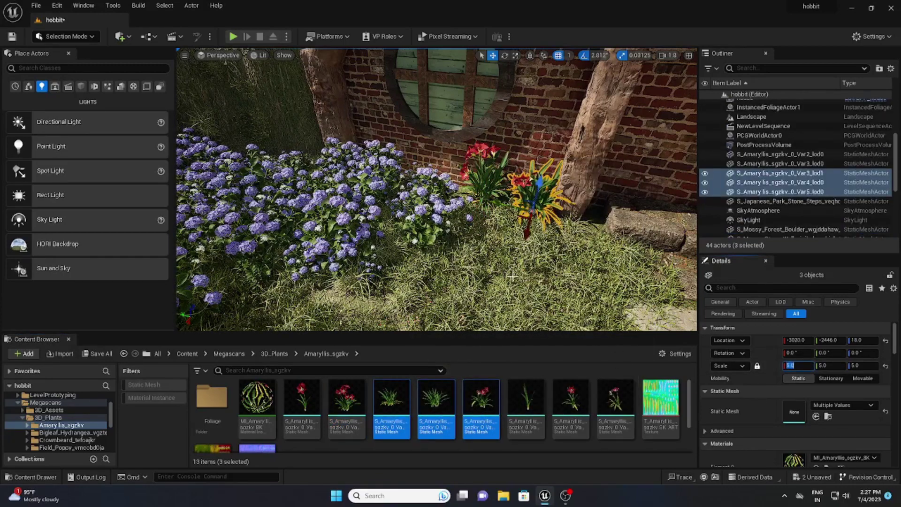
# Step: Place a Bigleaf Hydrangea mesh from its 3D_Plants folder next to the red amaryllis and enlarge it
pyautogui.click(70, 432)
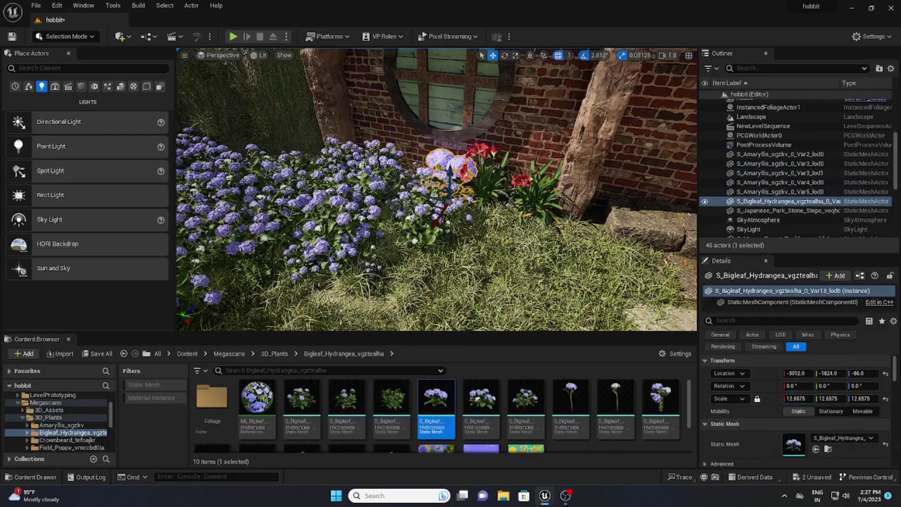